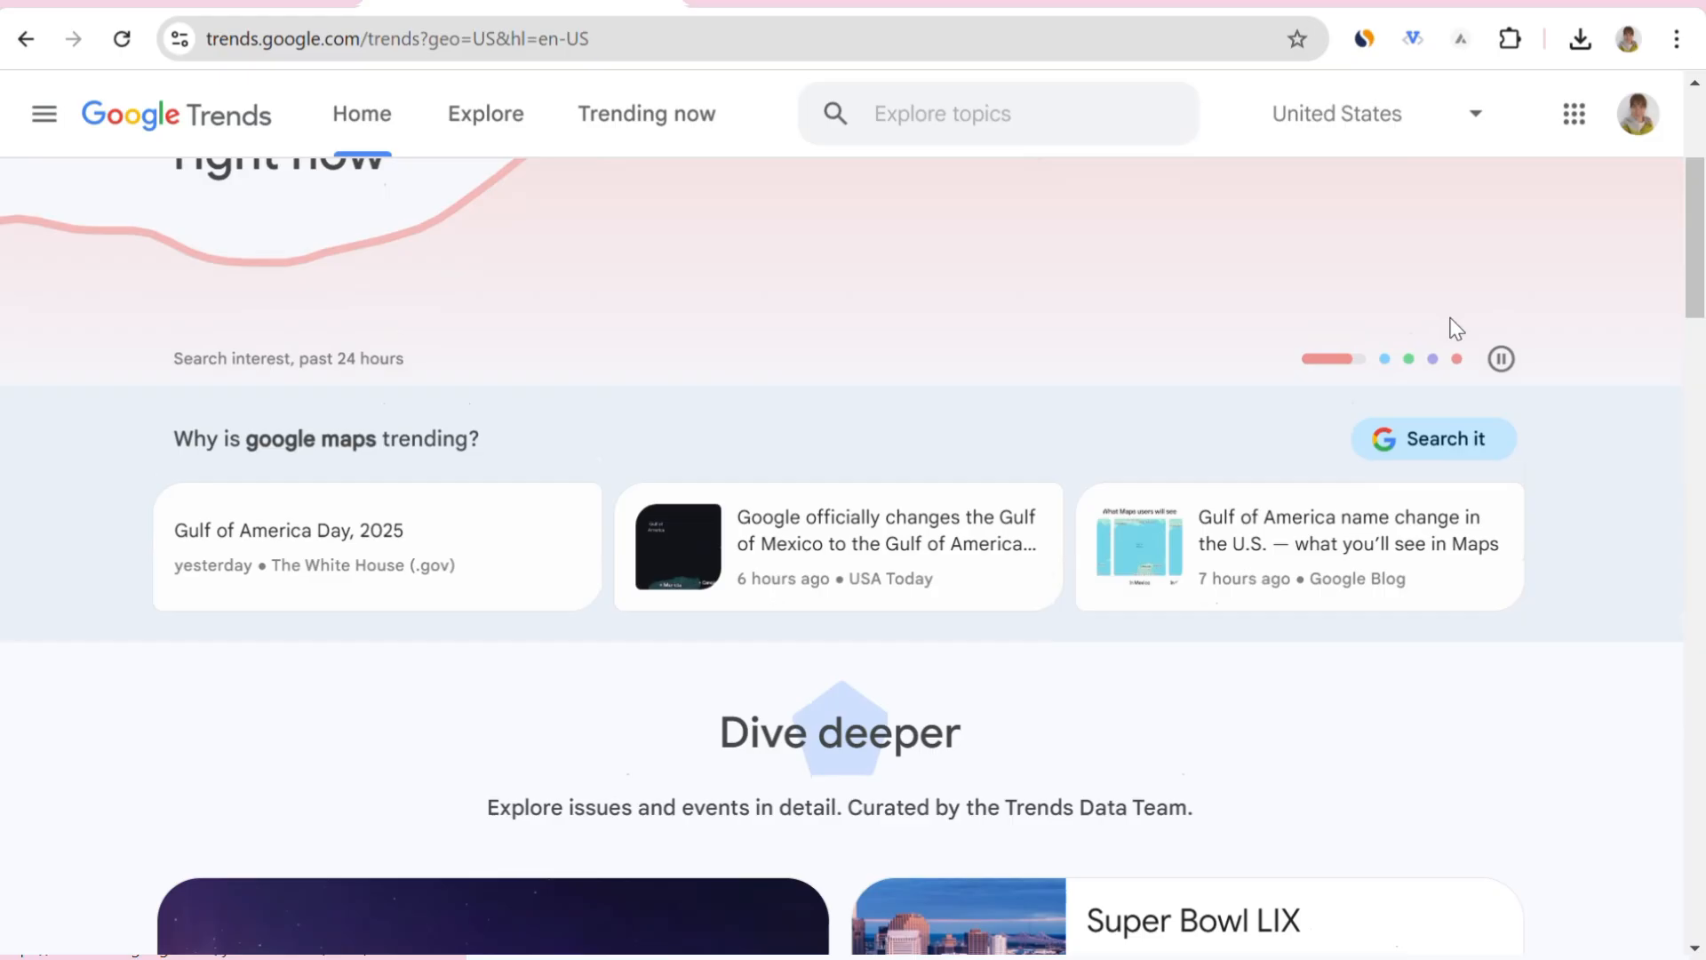
scroll(1452, 329, "down", 1)
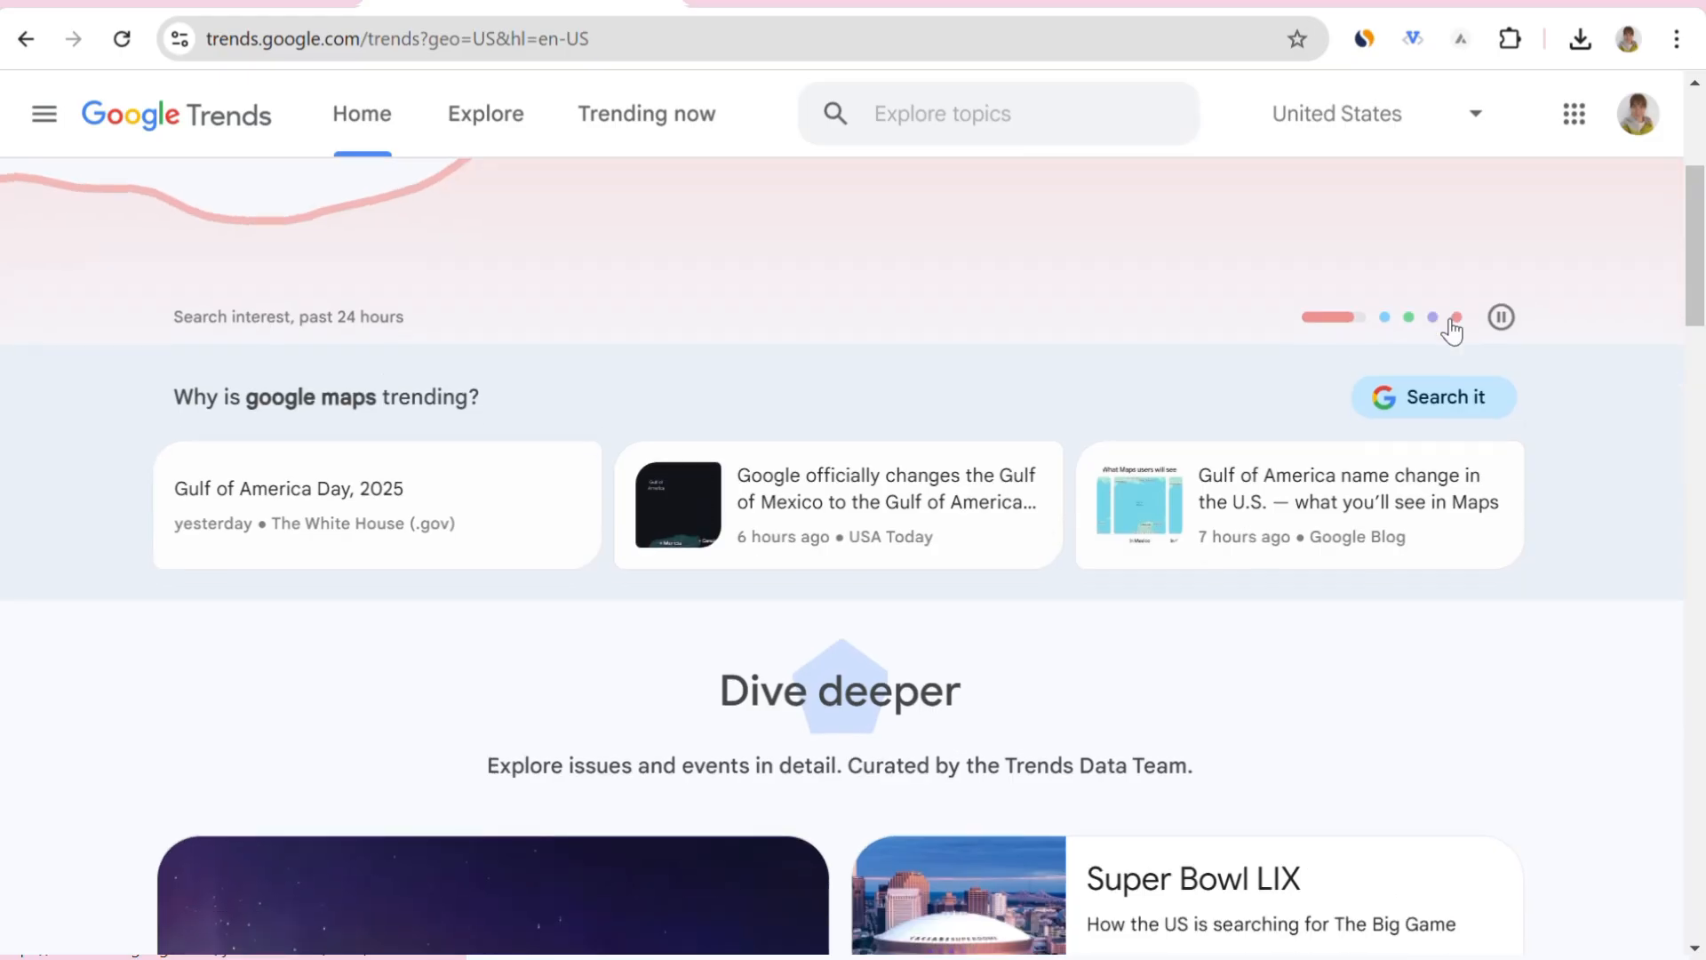
scroll(1453, 329, "down", 5)
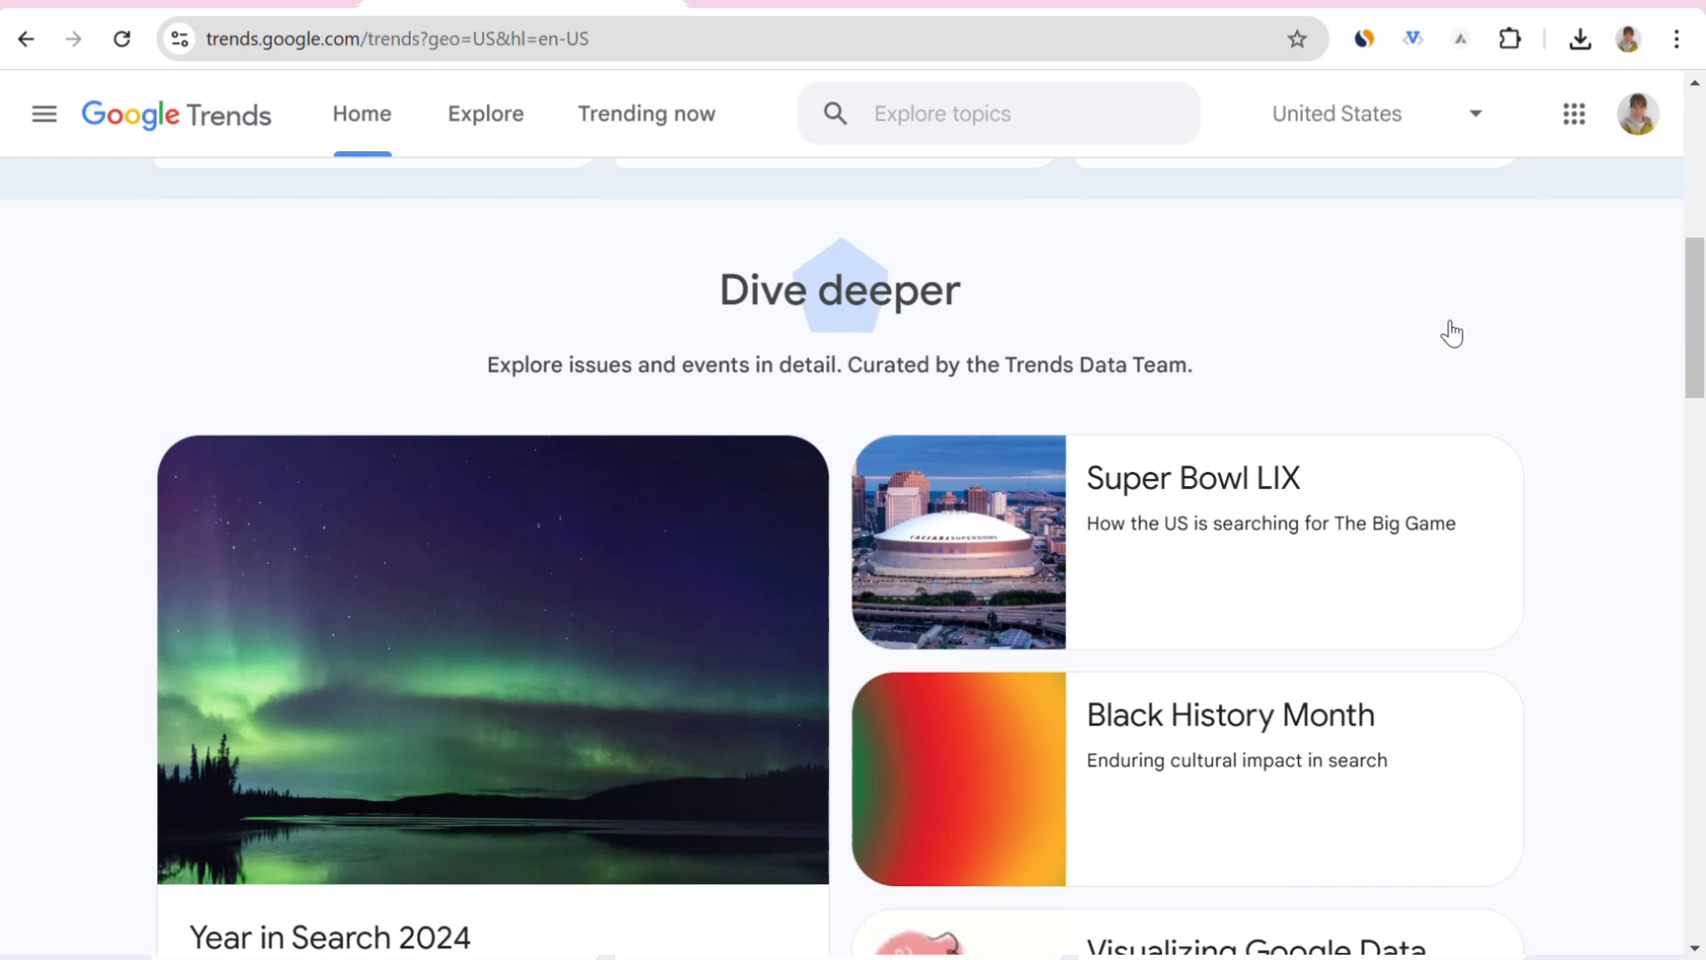
scroll(1452, 334, "down", 2)
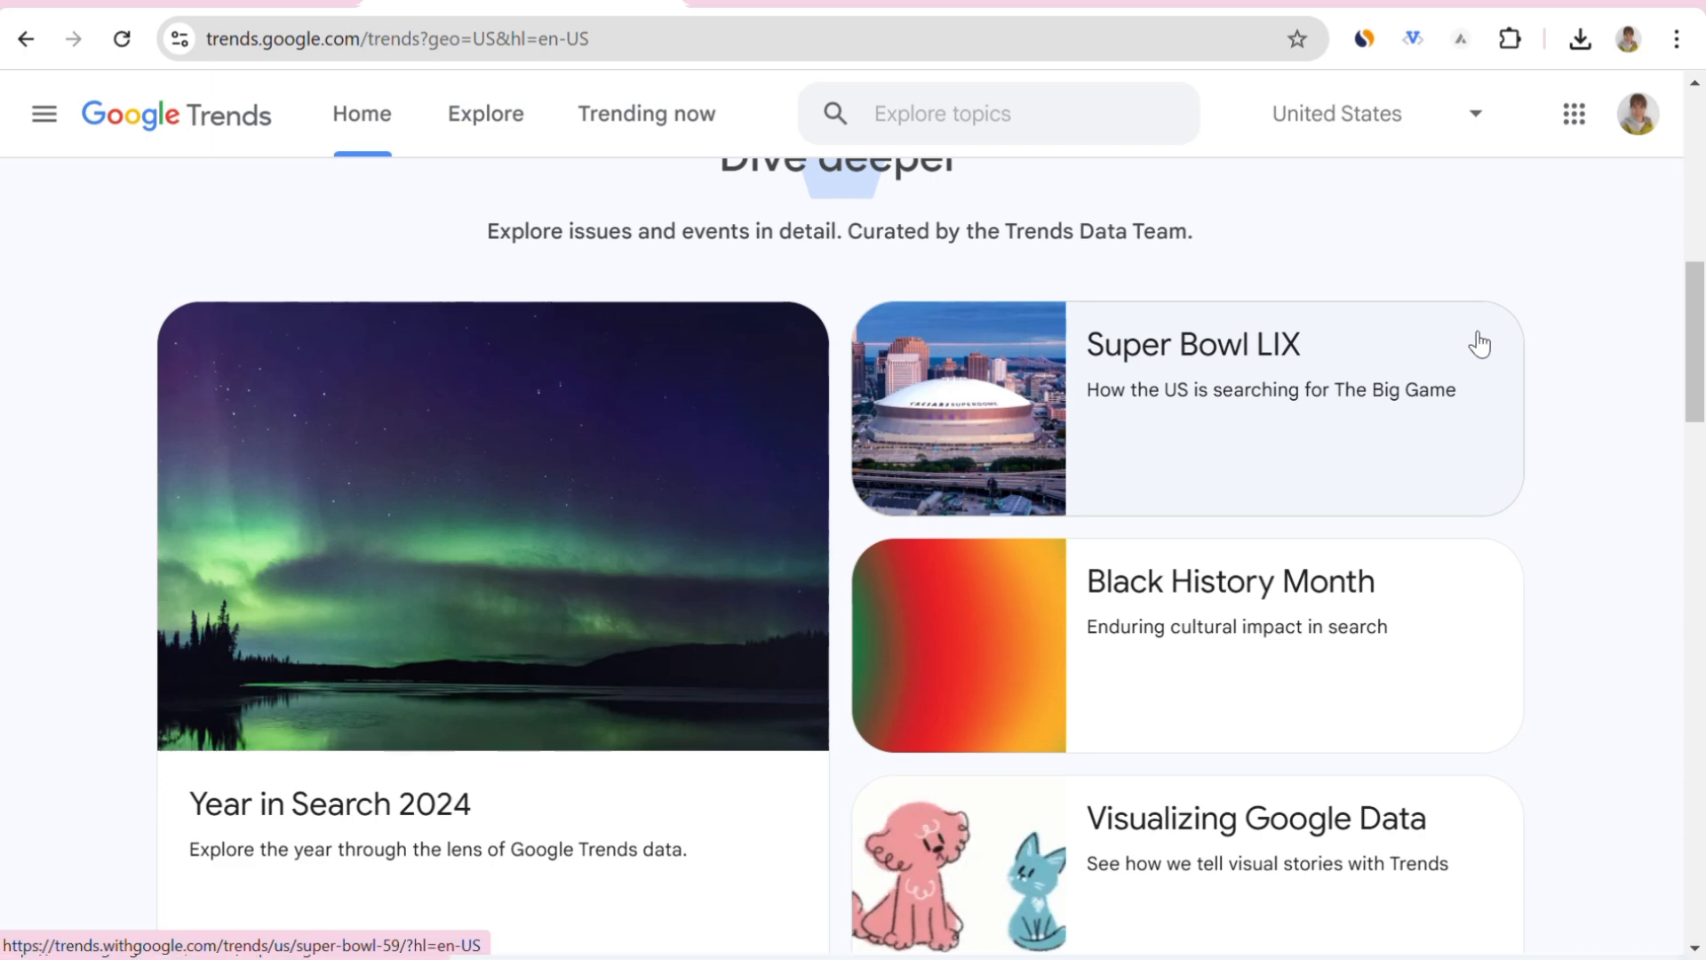
scroll(1481, 345, "up", 6)
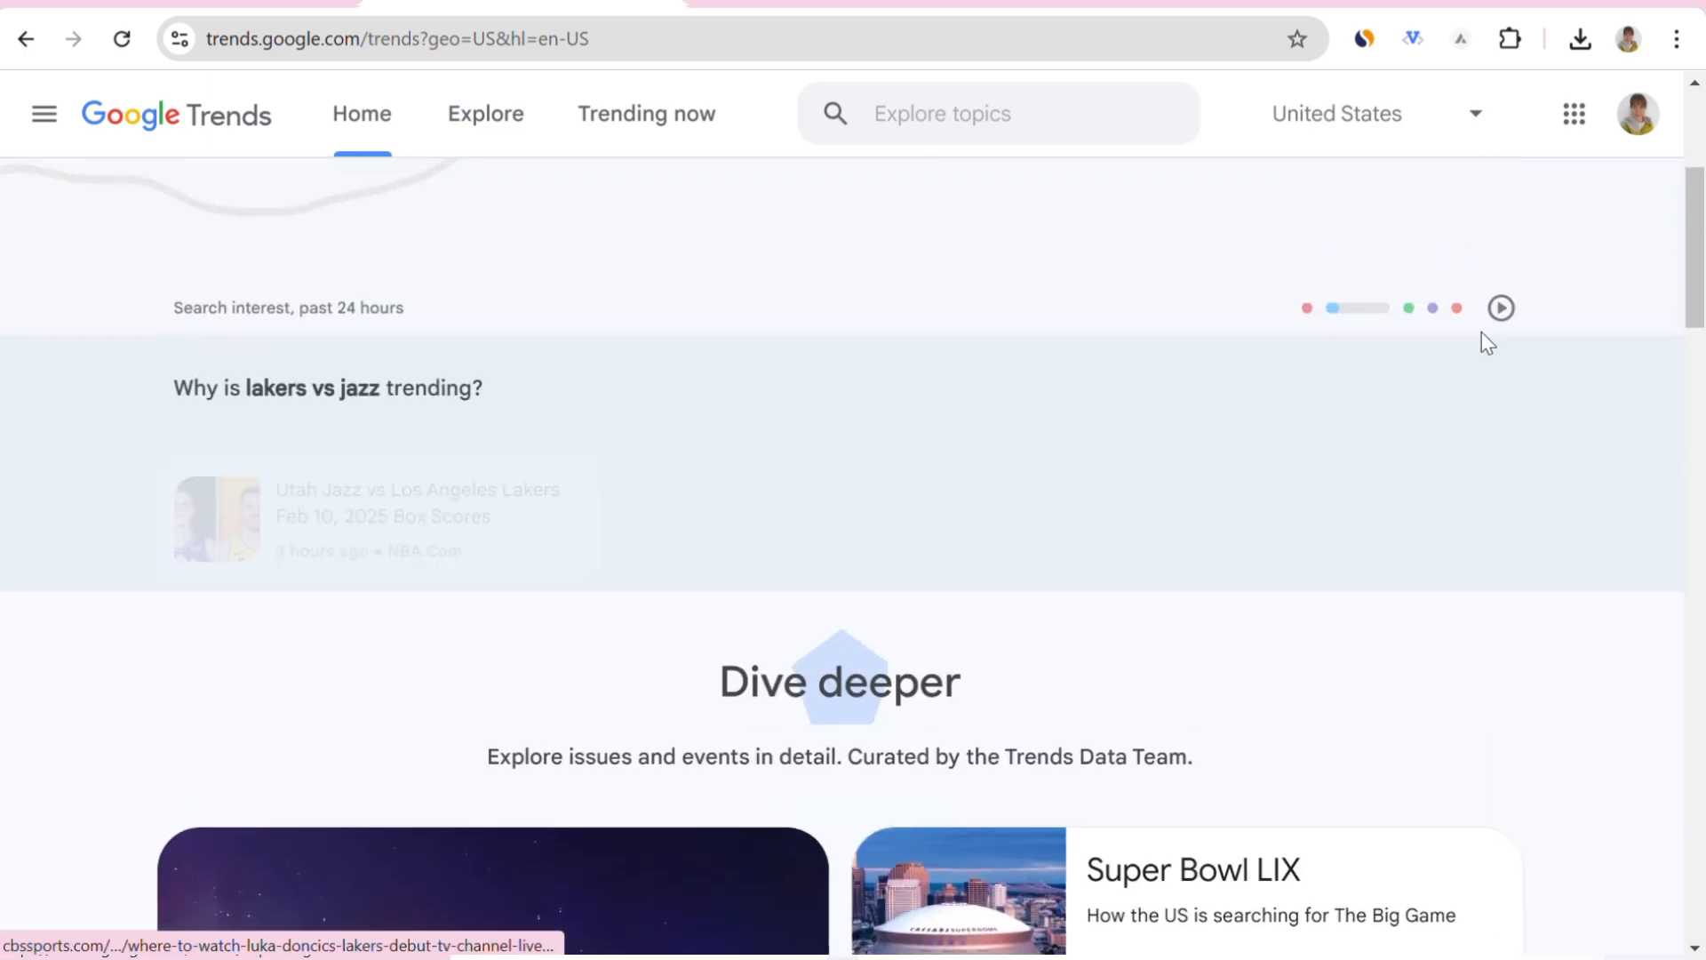
scroll(1482, 334, "up", 4)
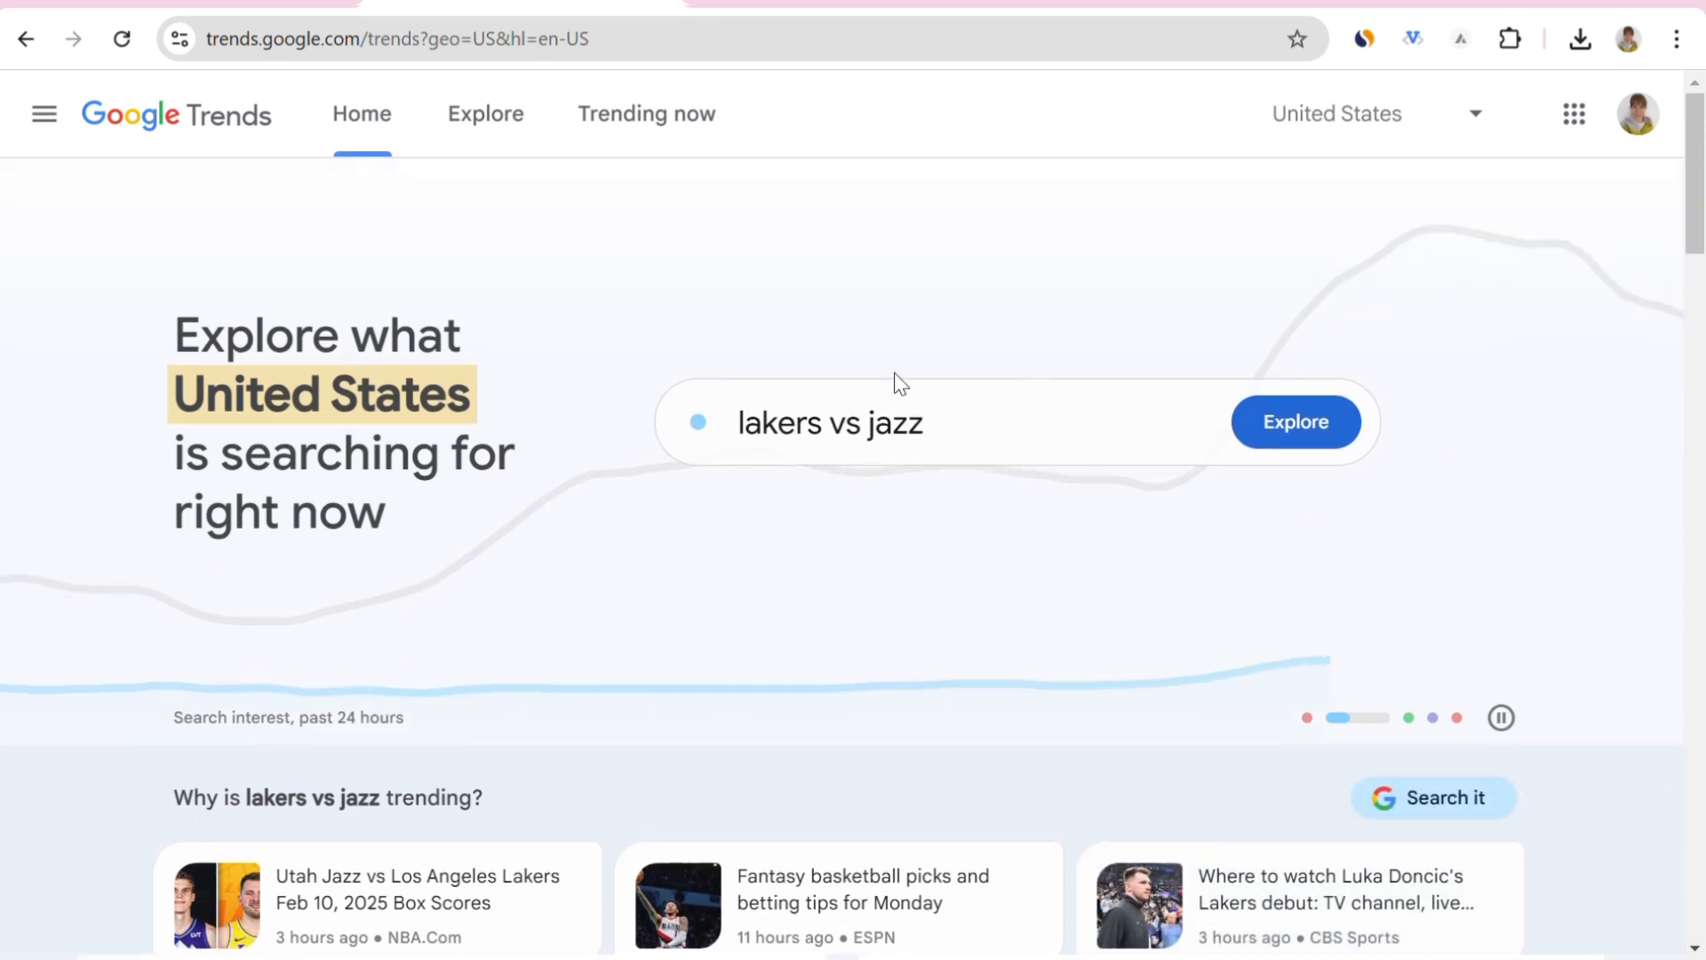
Open the Google Trends Explore page and set the time range to Past 7 days.
left_click(484, 126)
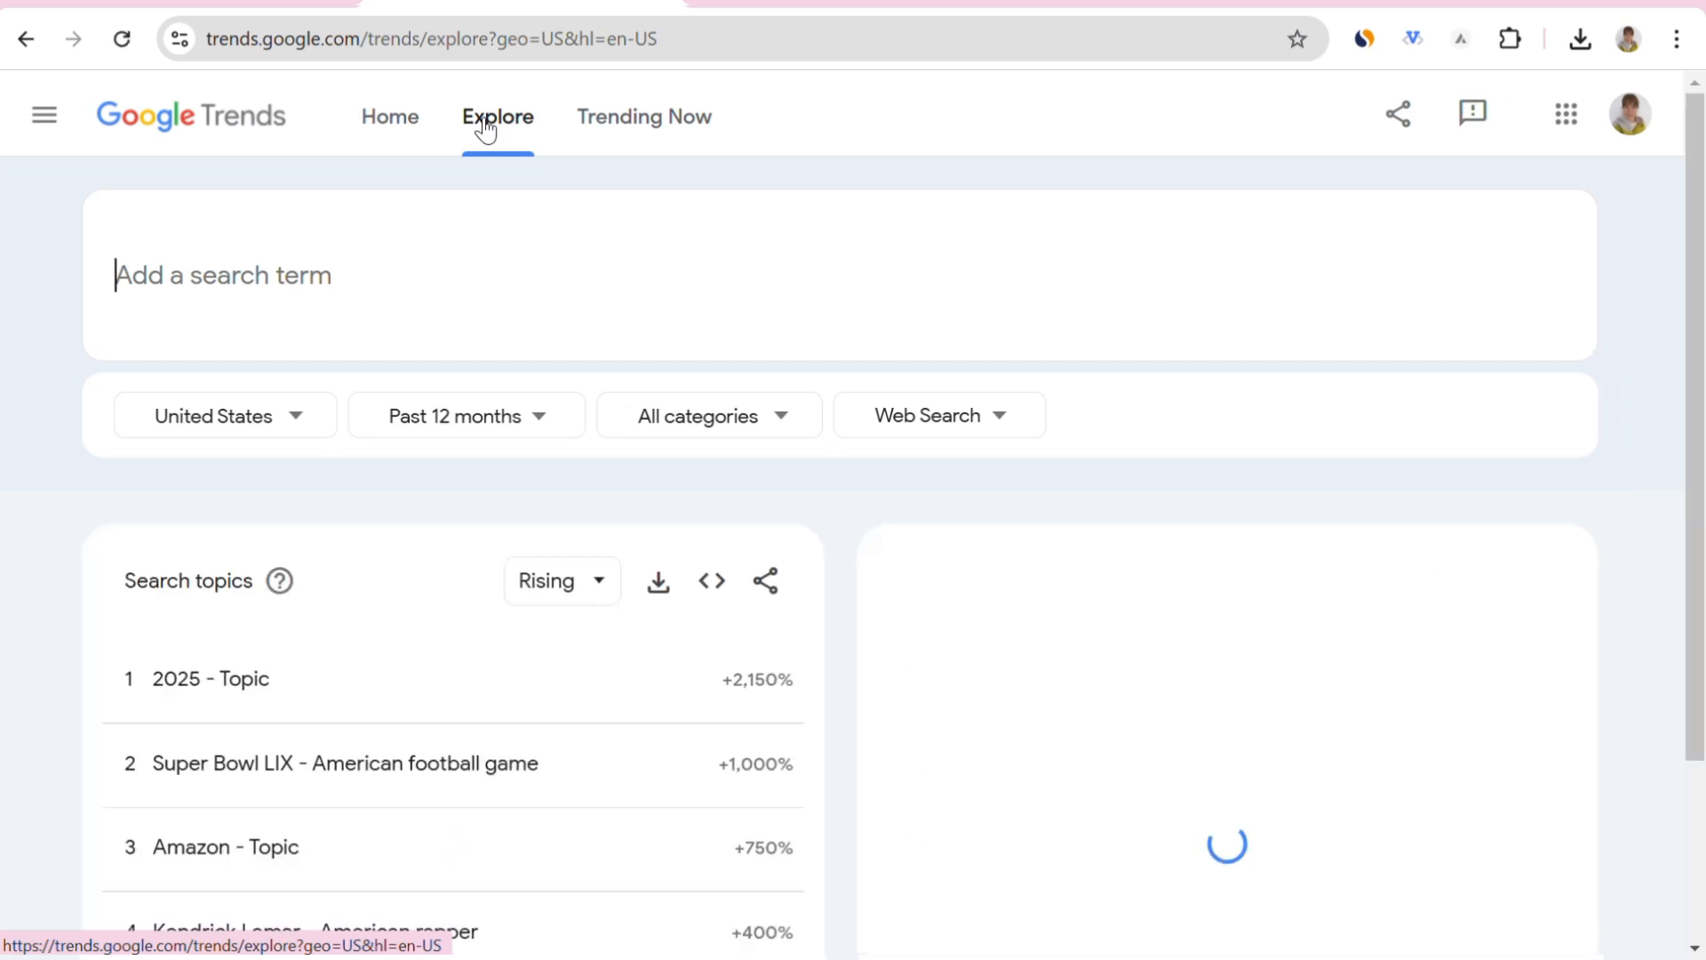
left_click(541, 421)
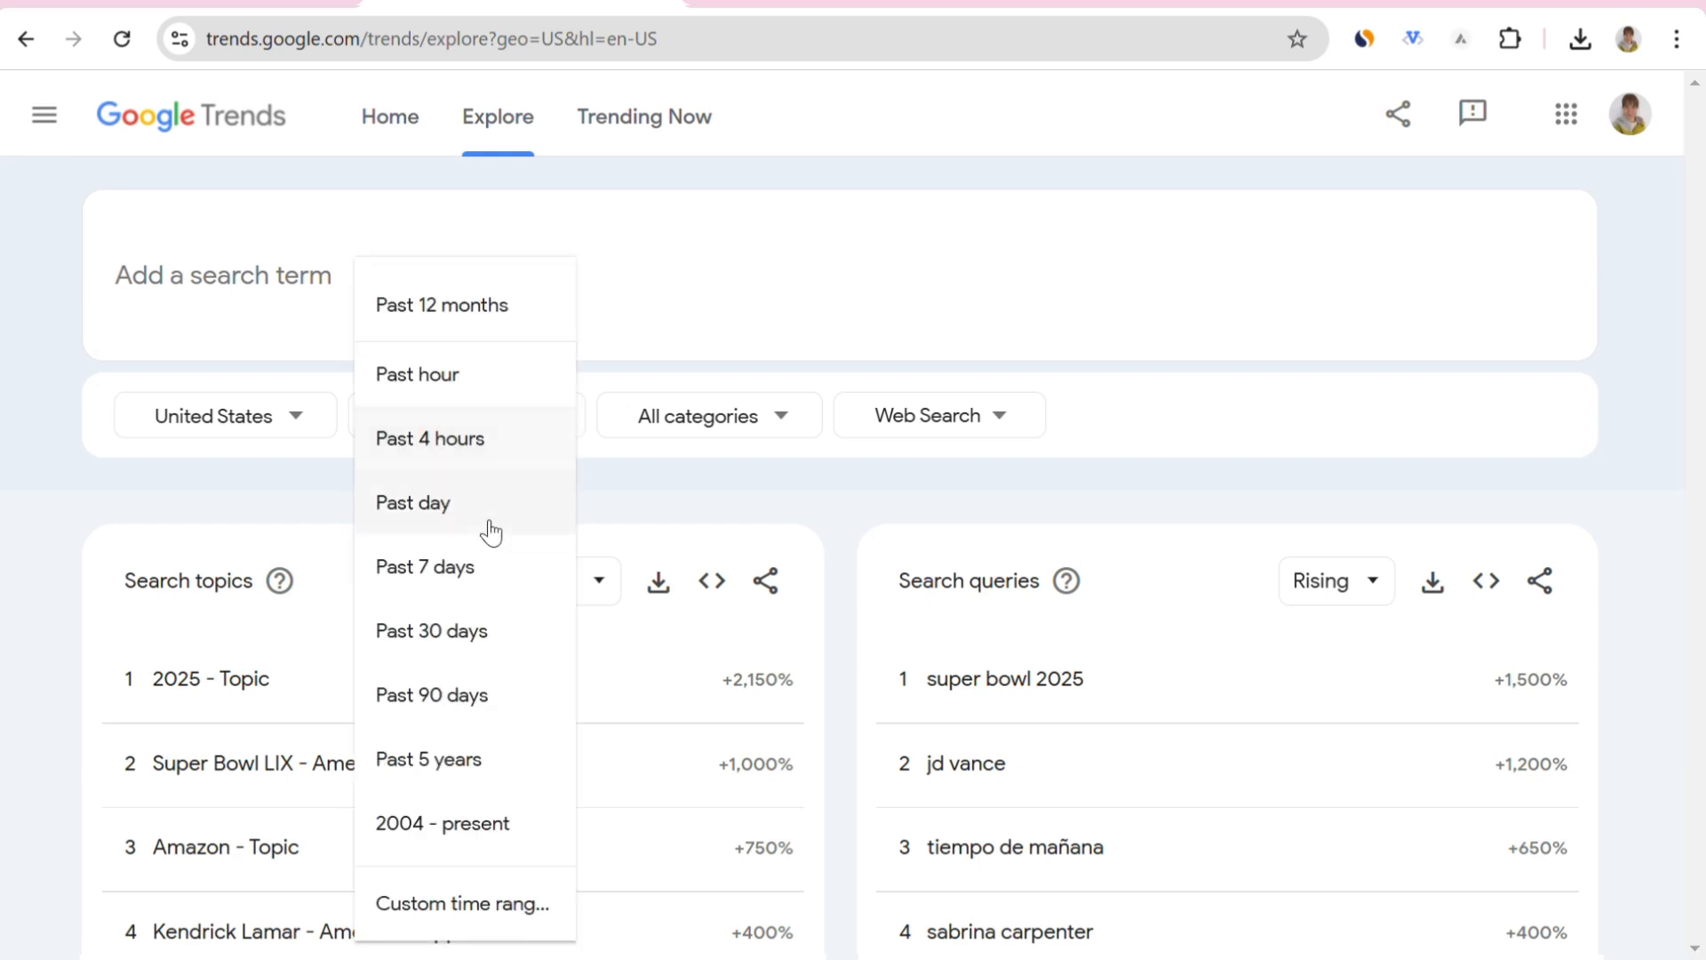
left_click(490, 585)
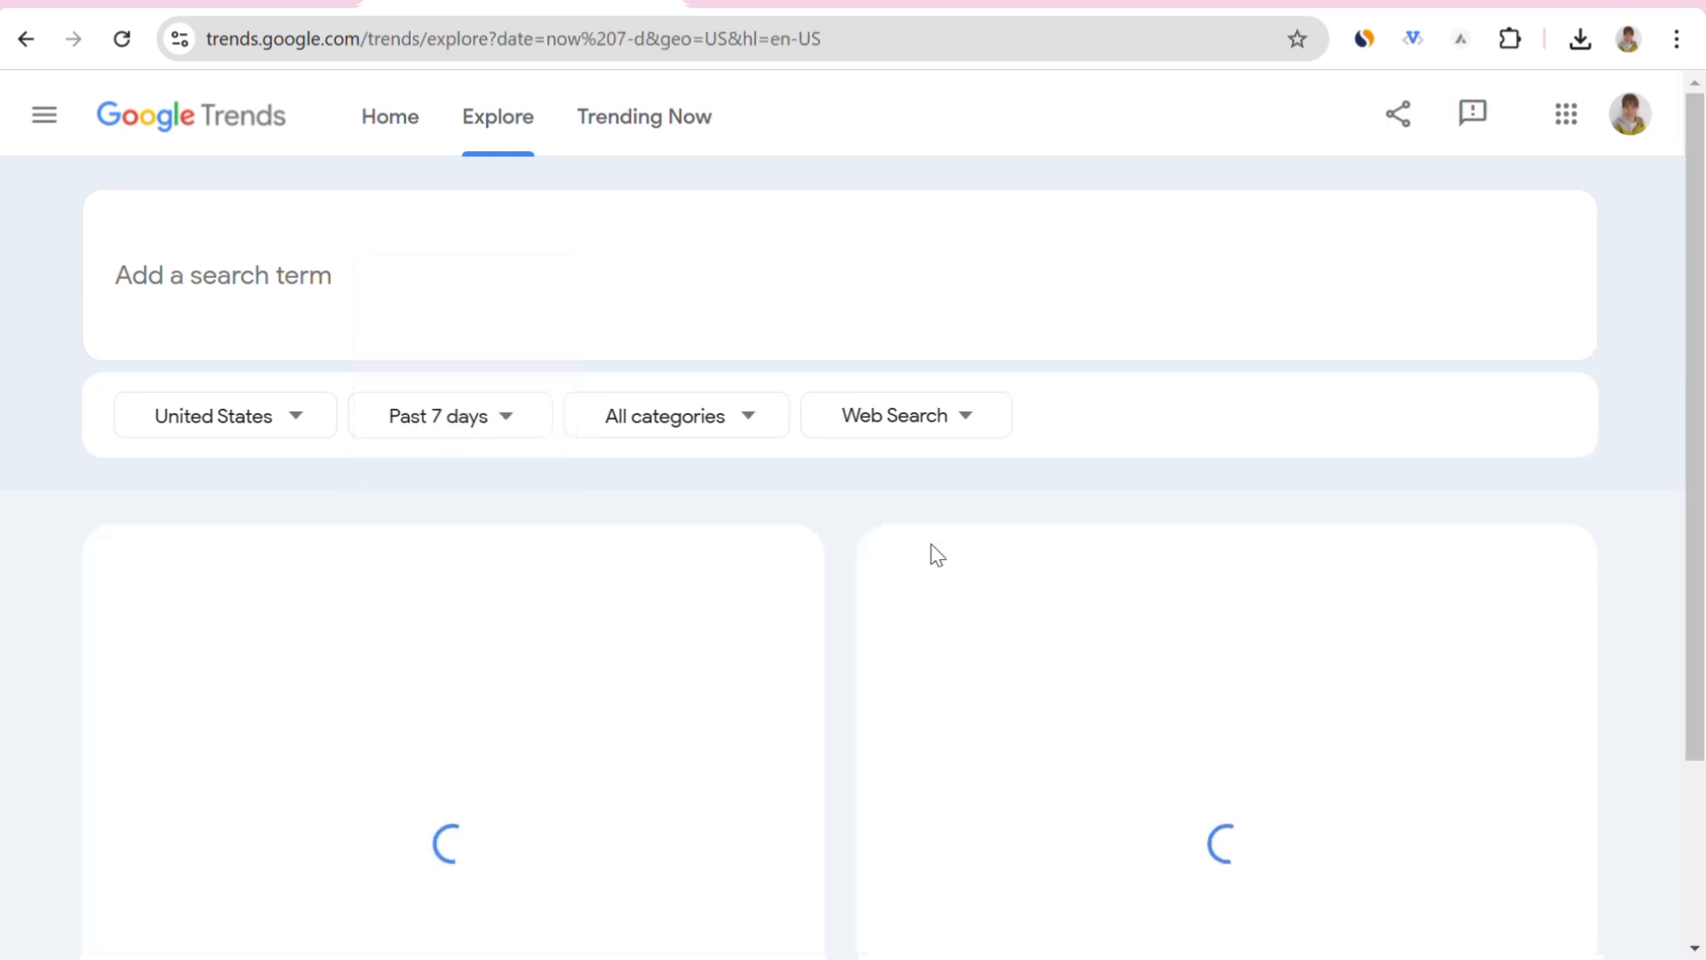
Filter the trends data to the Travel category.
left_click(746, 424)
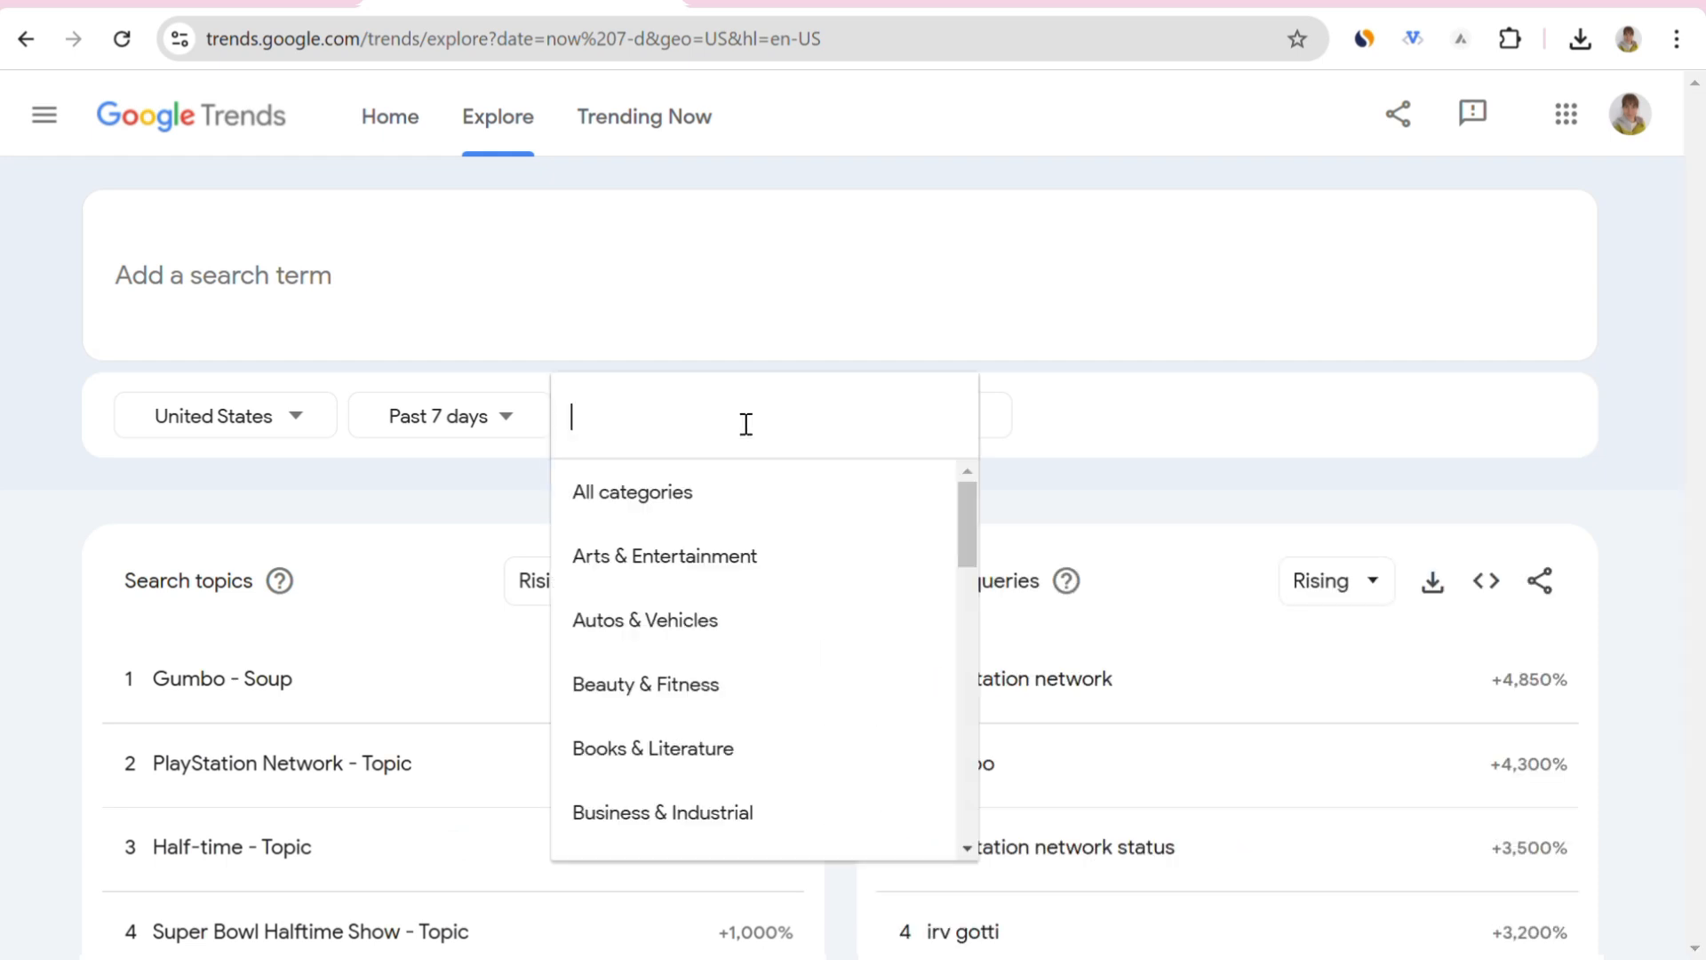
scroll(830, 674, "down", 1)
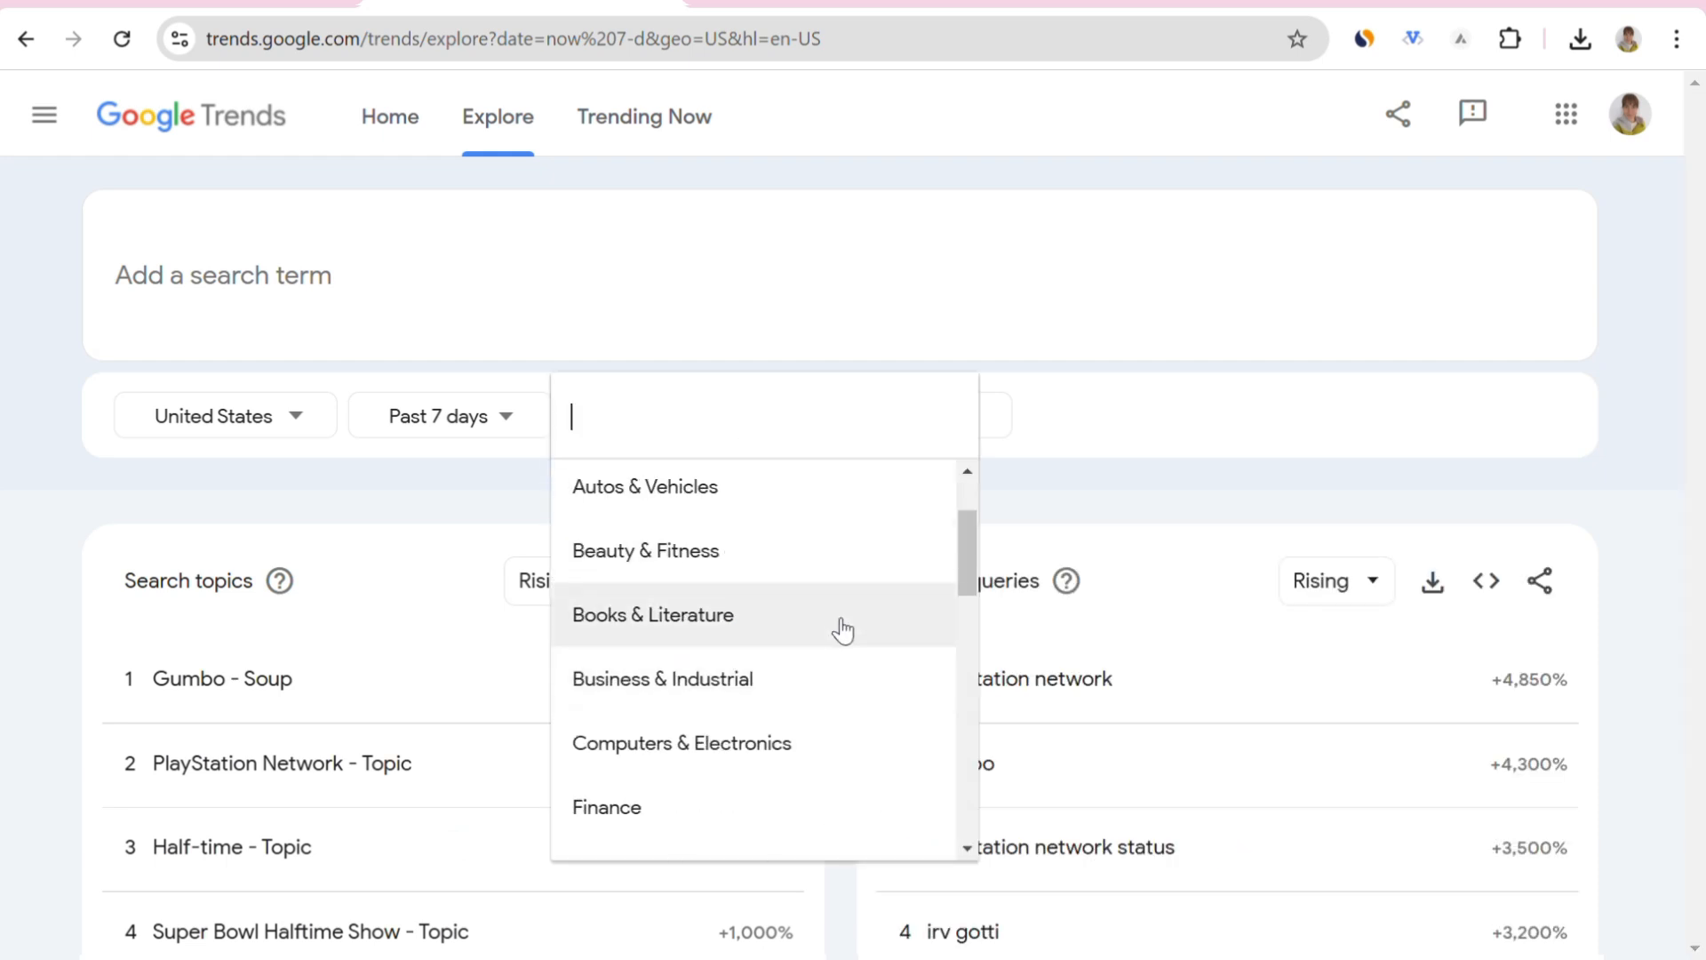
scroll(841, 631, "down", 5)
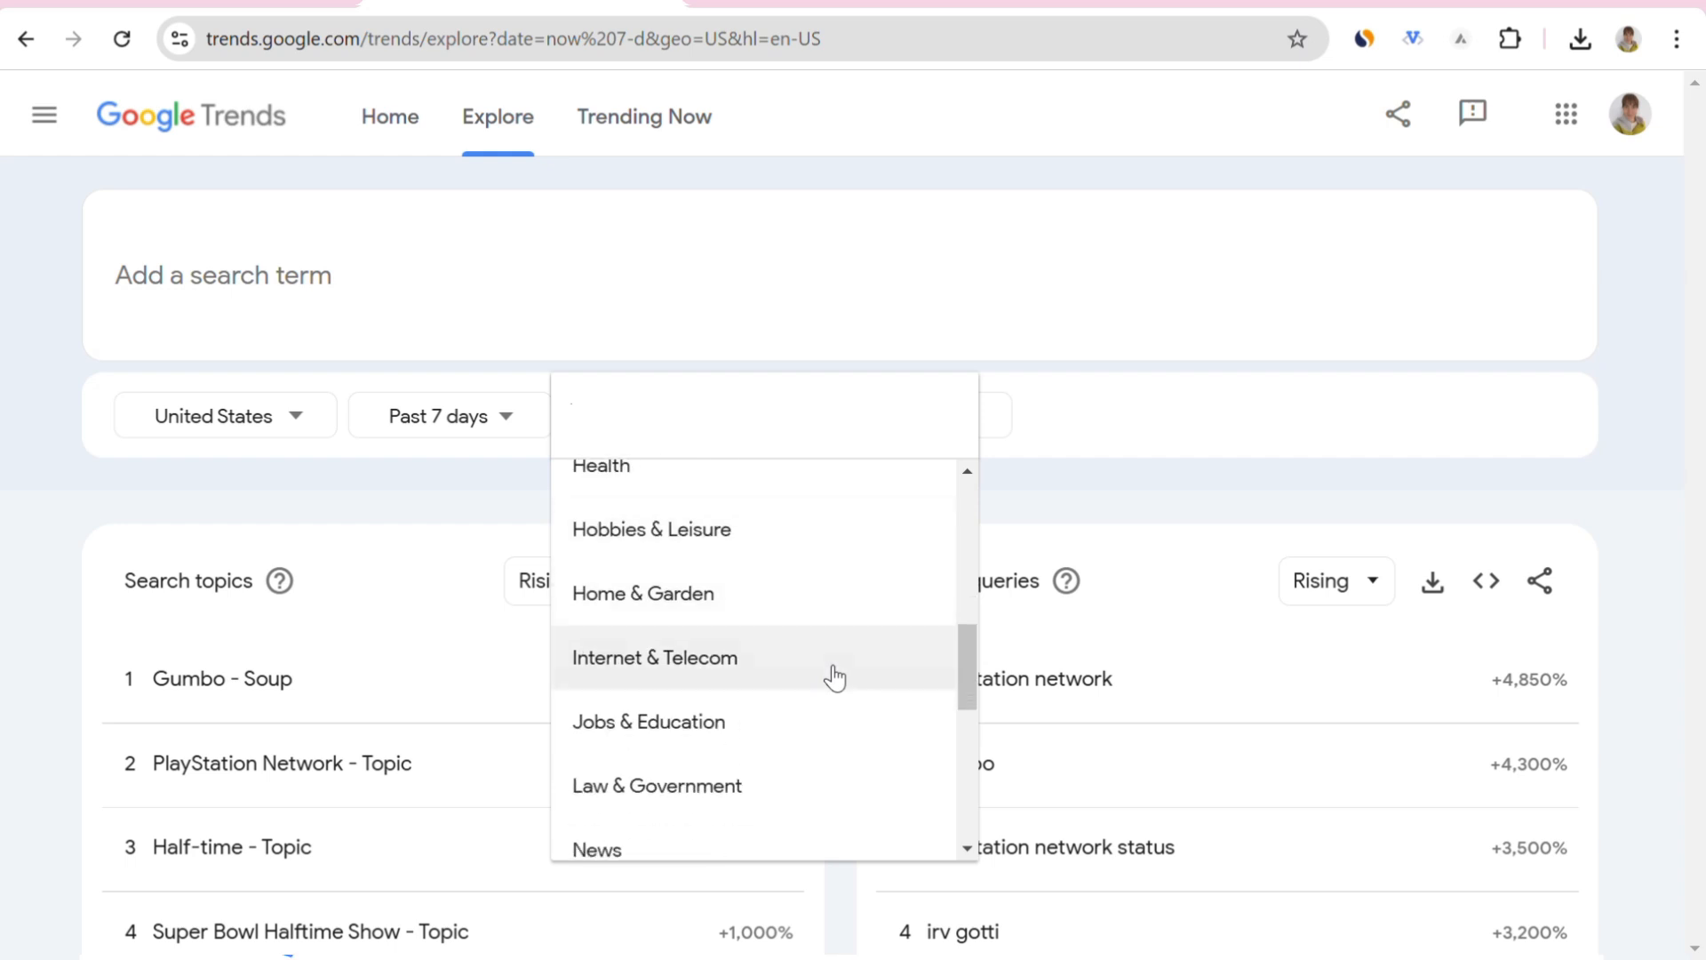
scroll(833, 676, "down", 7)
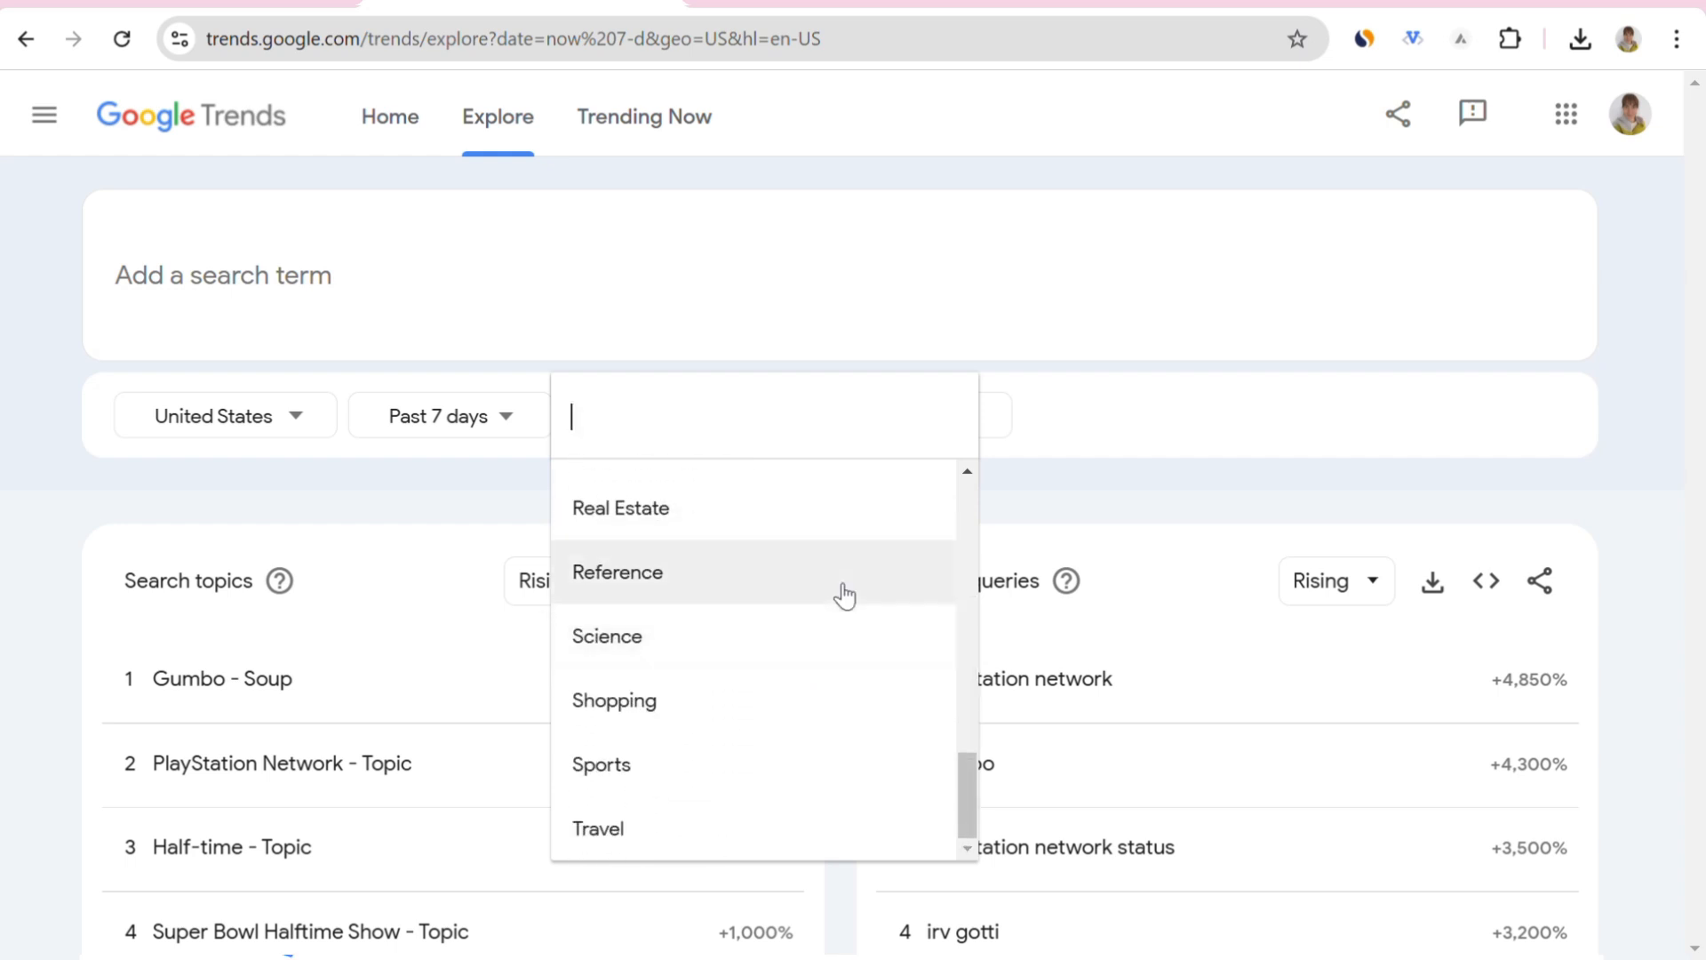
left_click(812, 831)
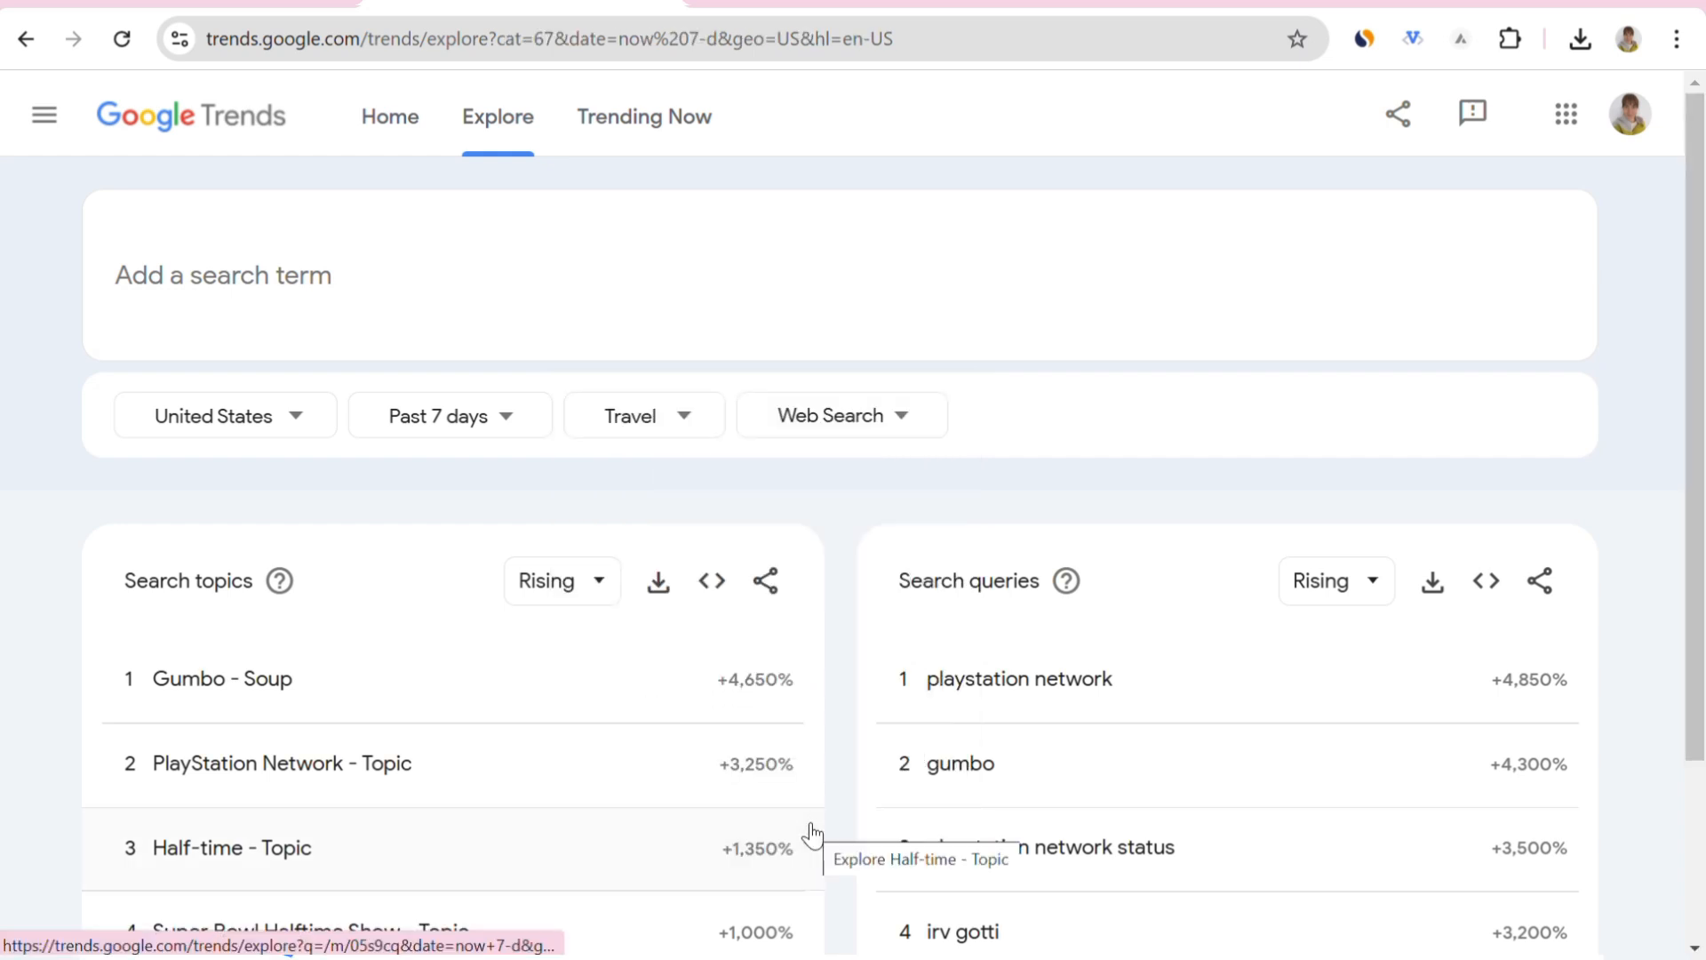
Explore search interest for the search term "travel guide".
left_click(290, 278)
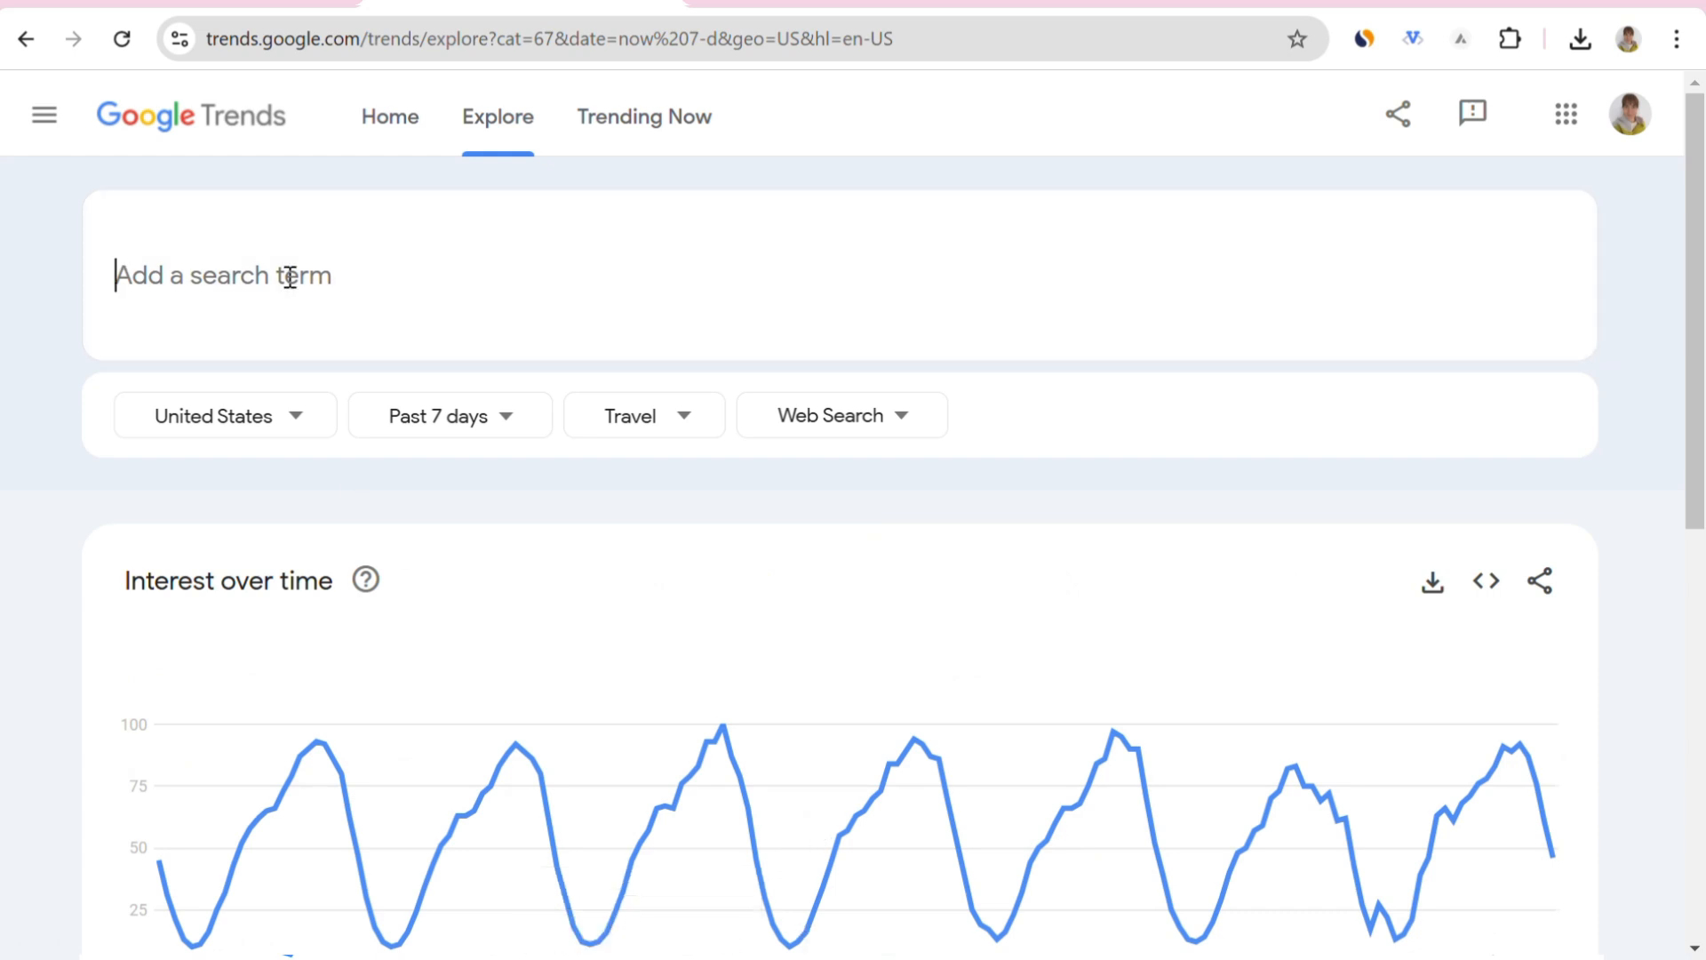
type("trav")
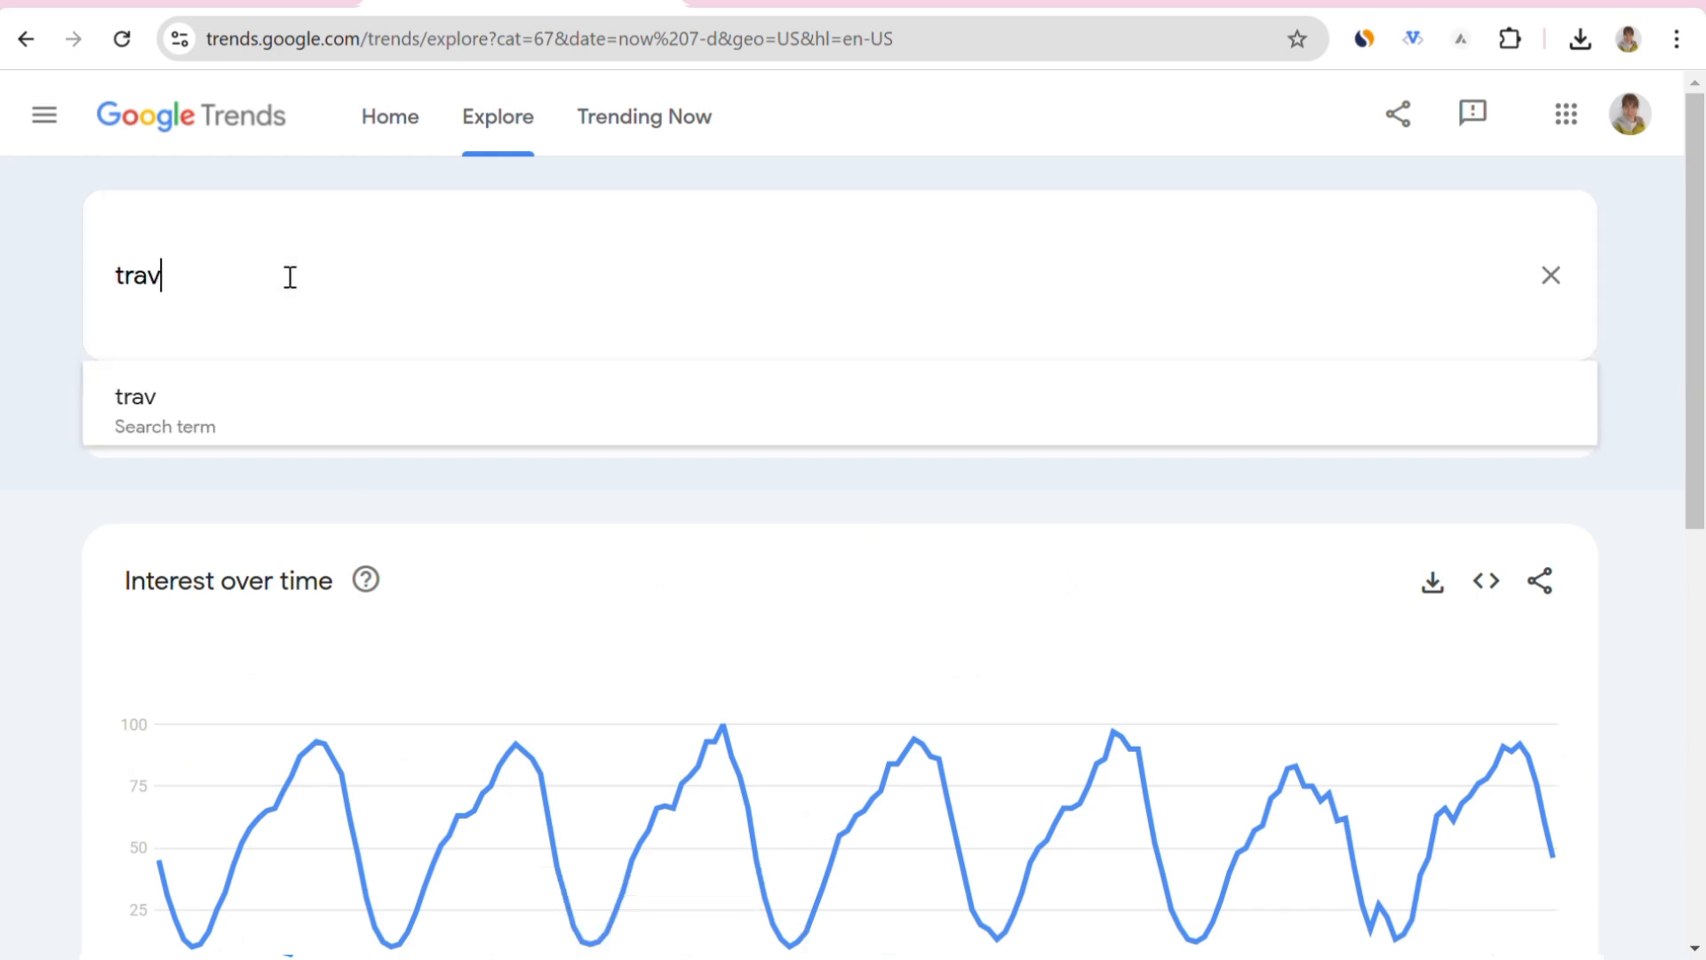
type("el guide")
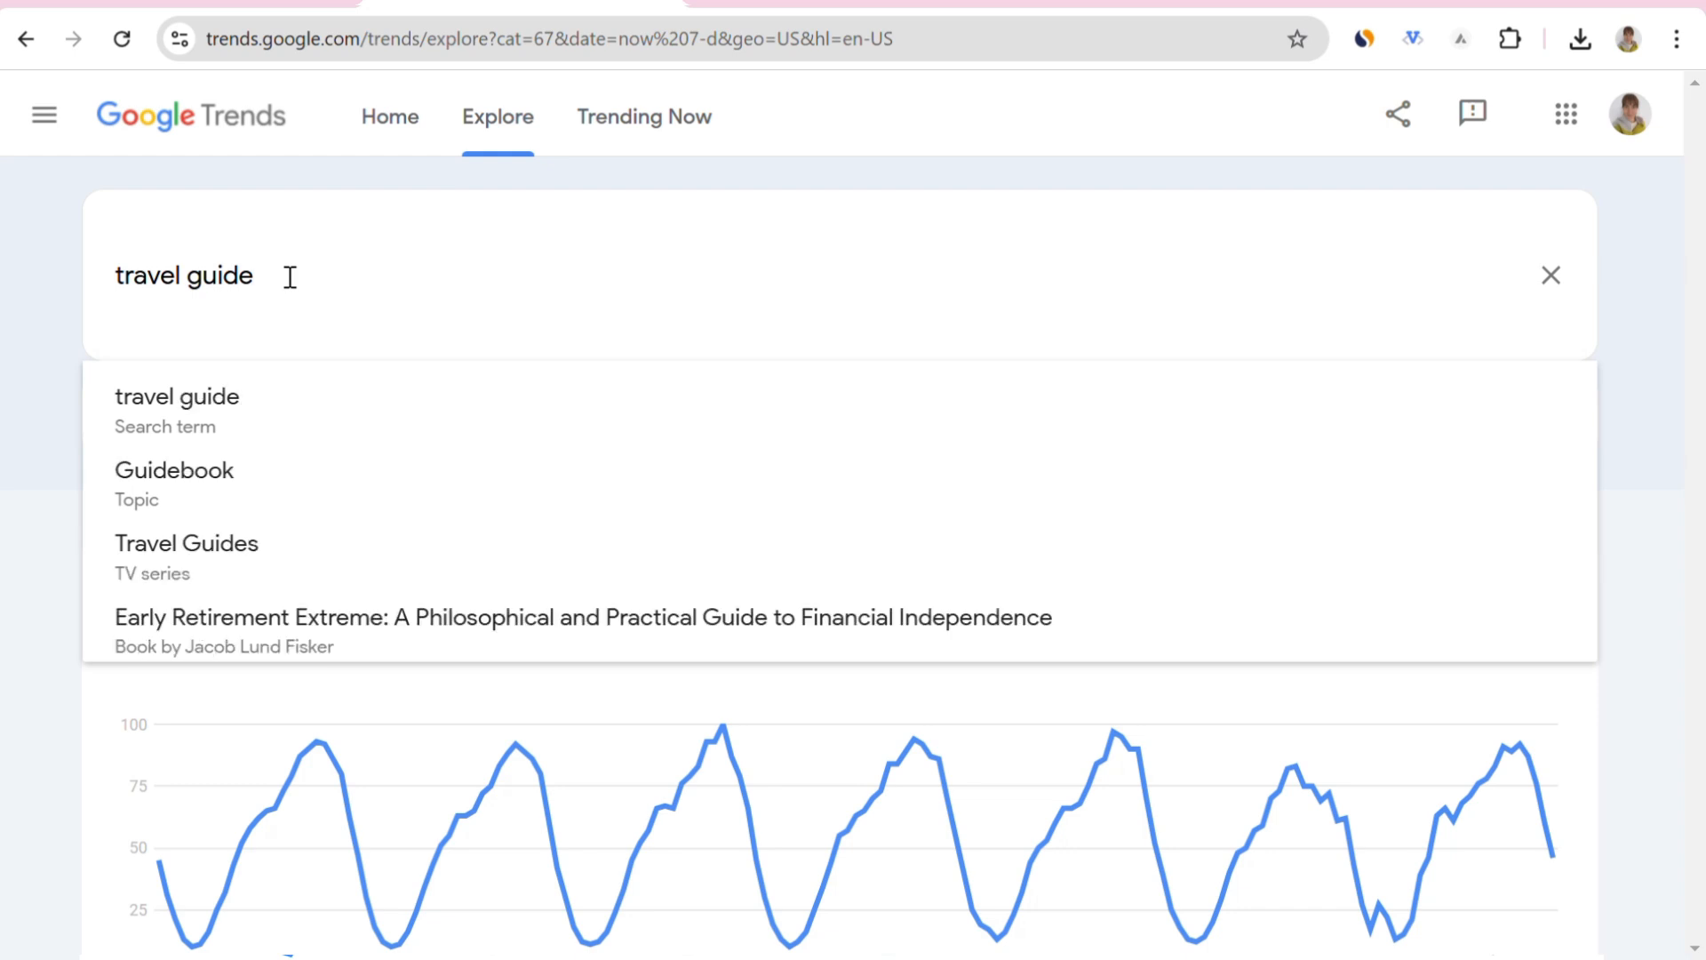
left_click(275, 422)
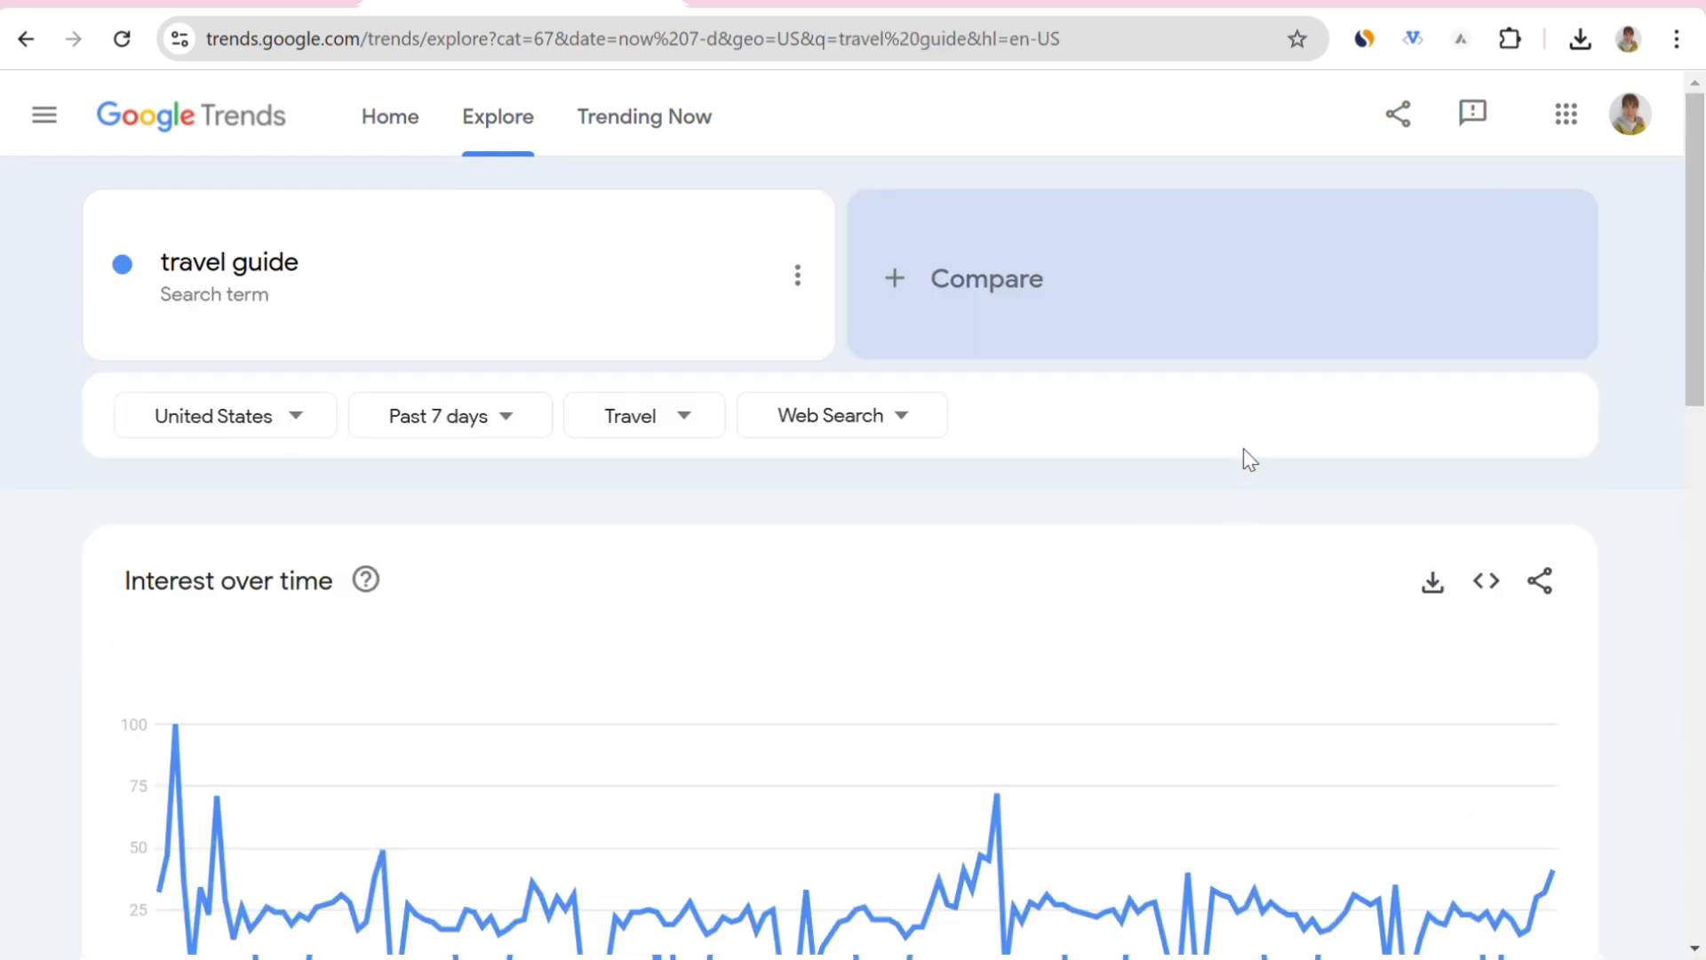
Examine all pages of the rising related queries for "travel guide".
scroll(1245, 457, "down", 15)
scroll(1244, 630, "down", 2)
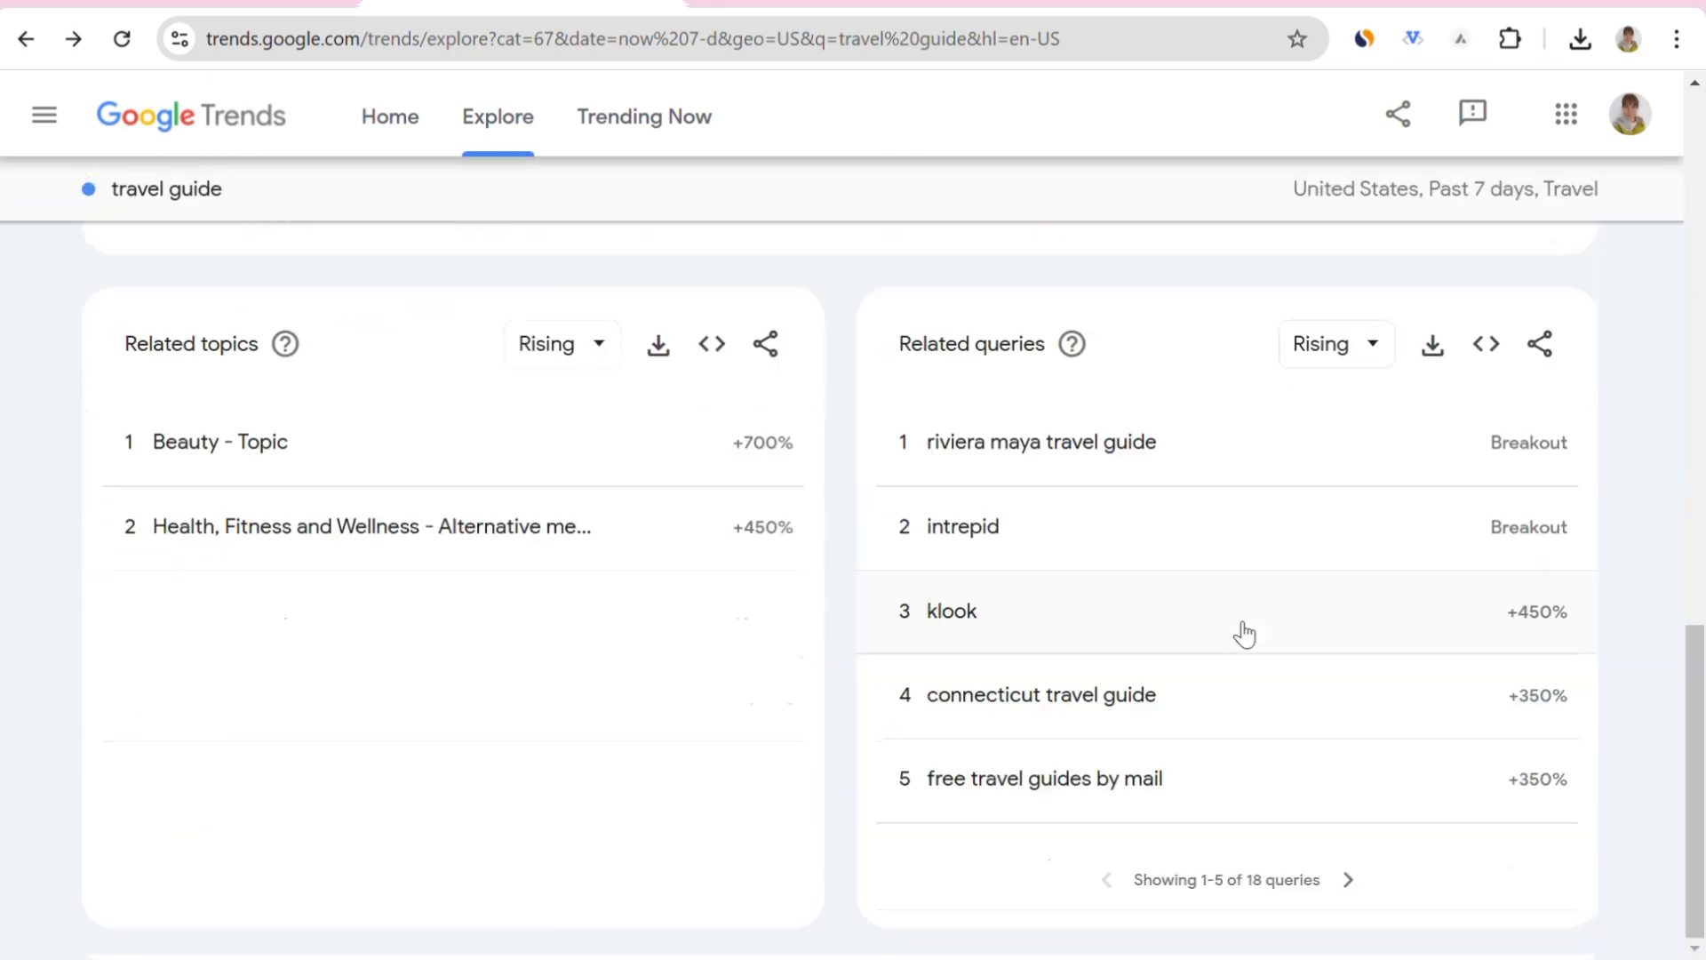
left_click(1347, 882)
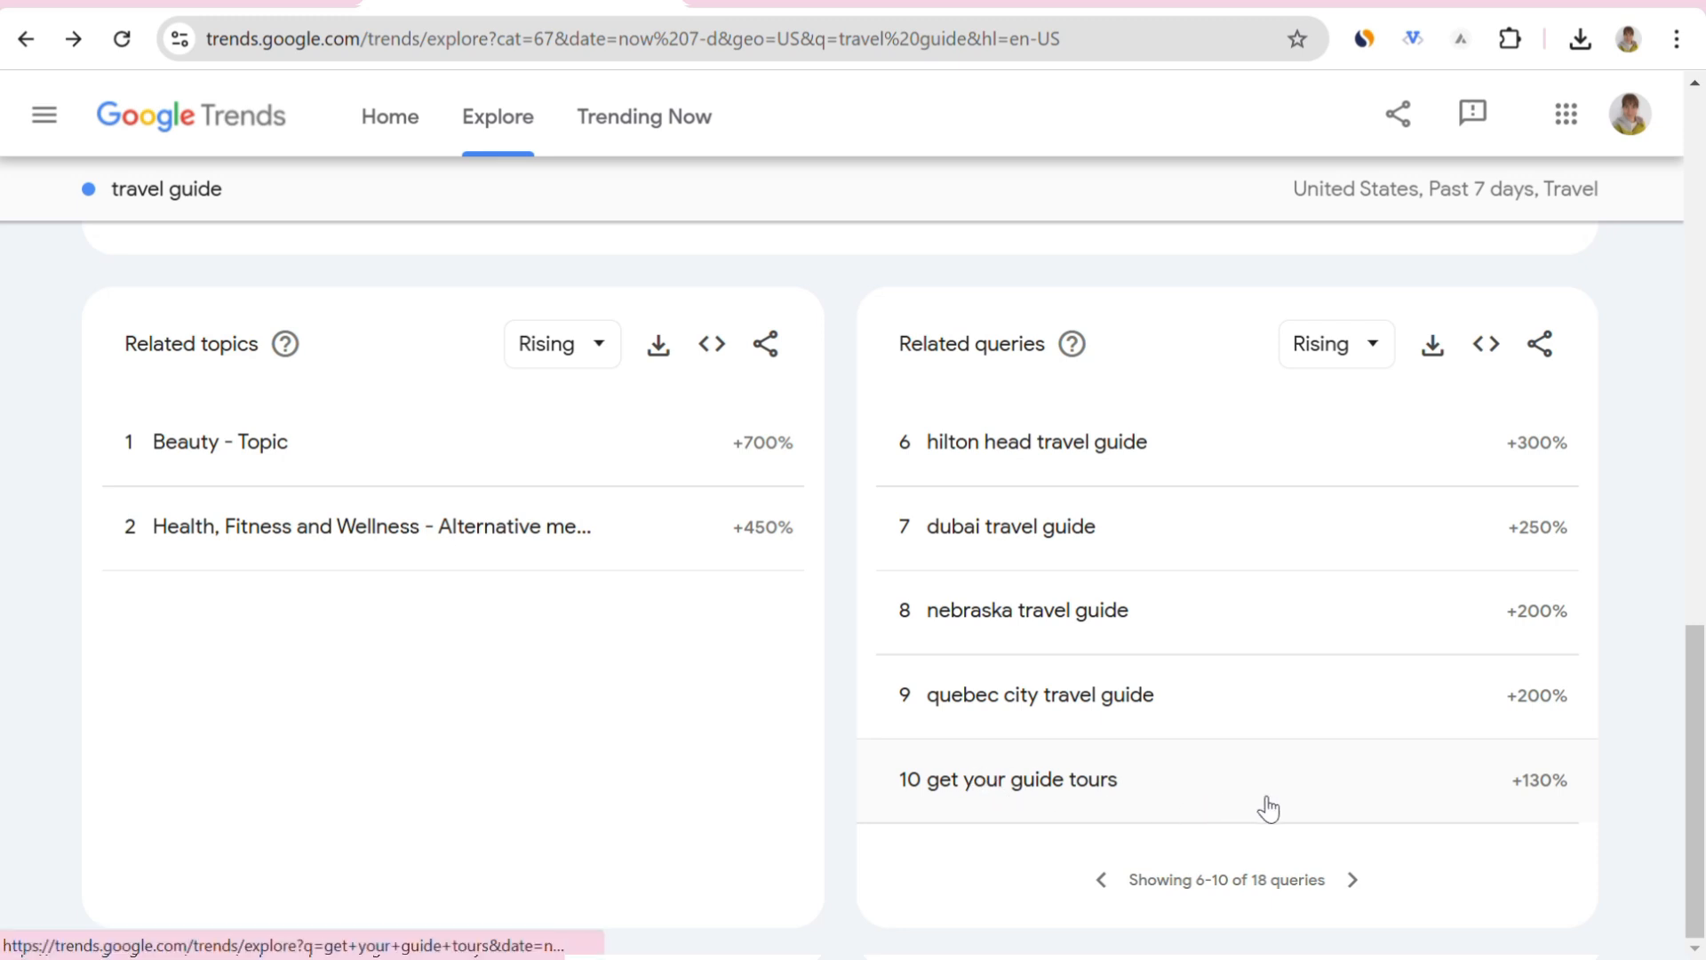
left_click(1353, 881)
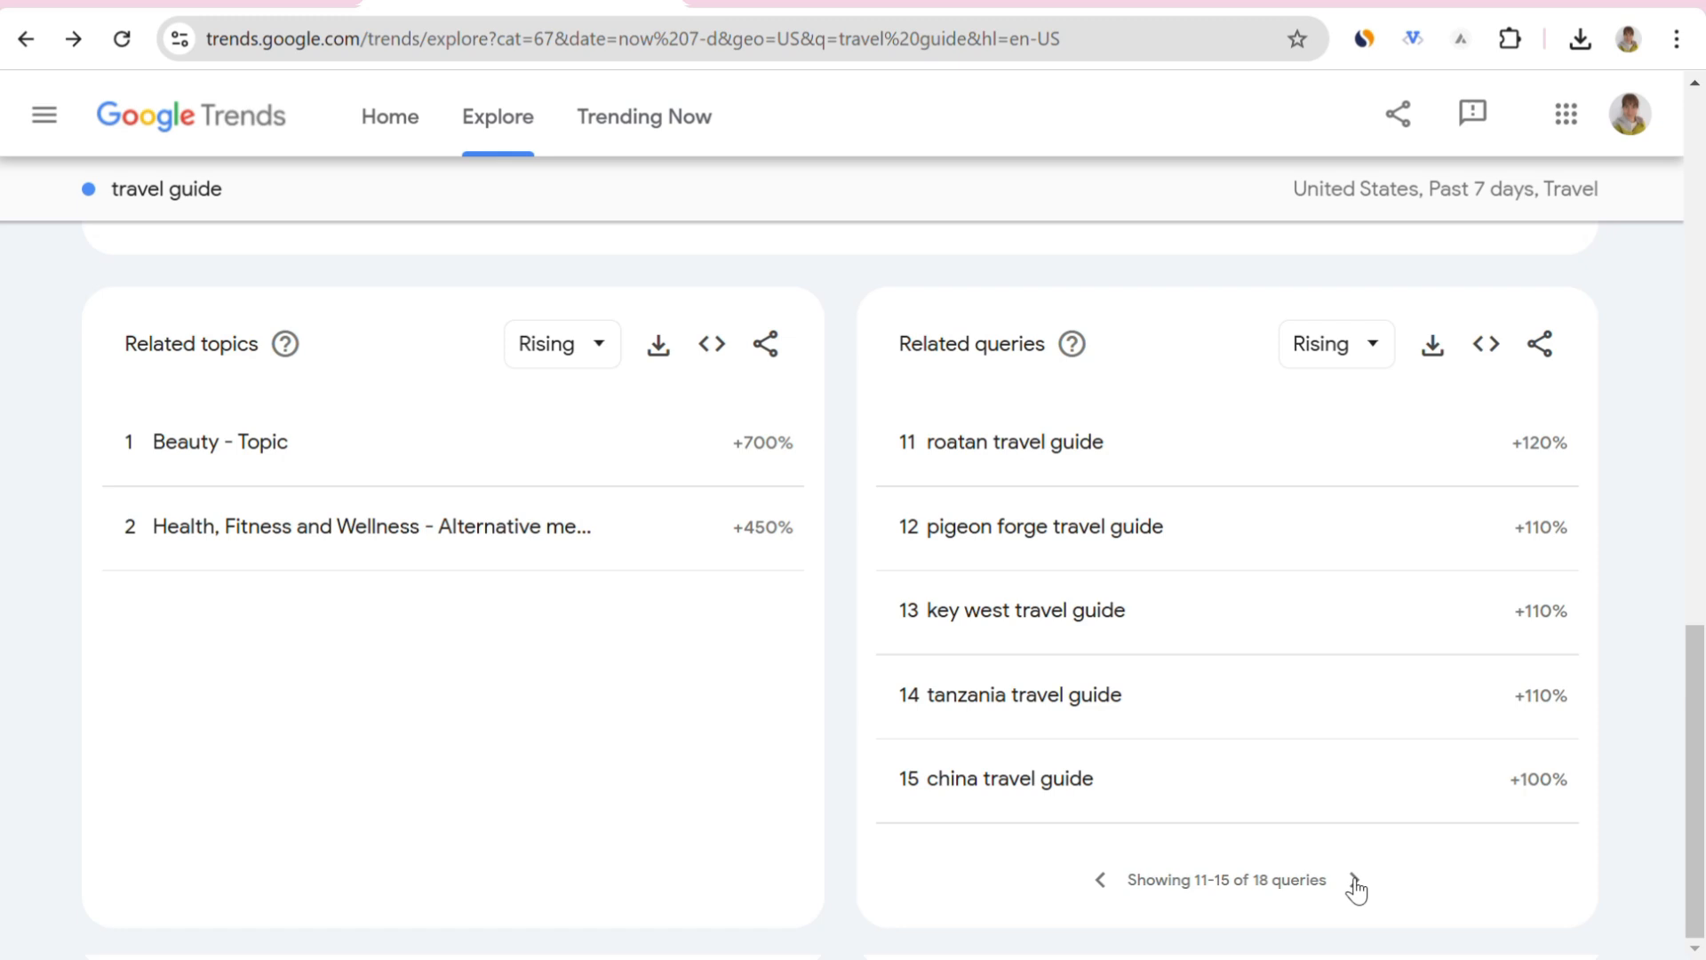
left_click(1354, 883)
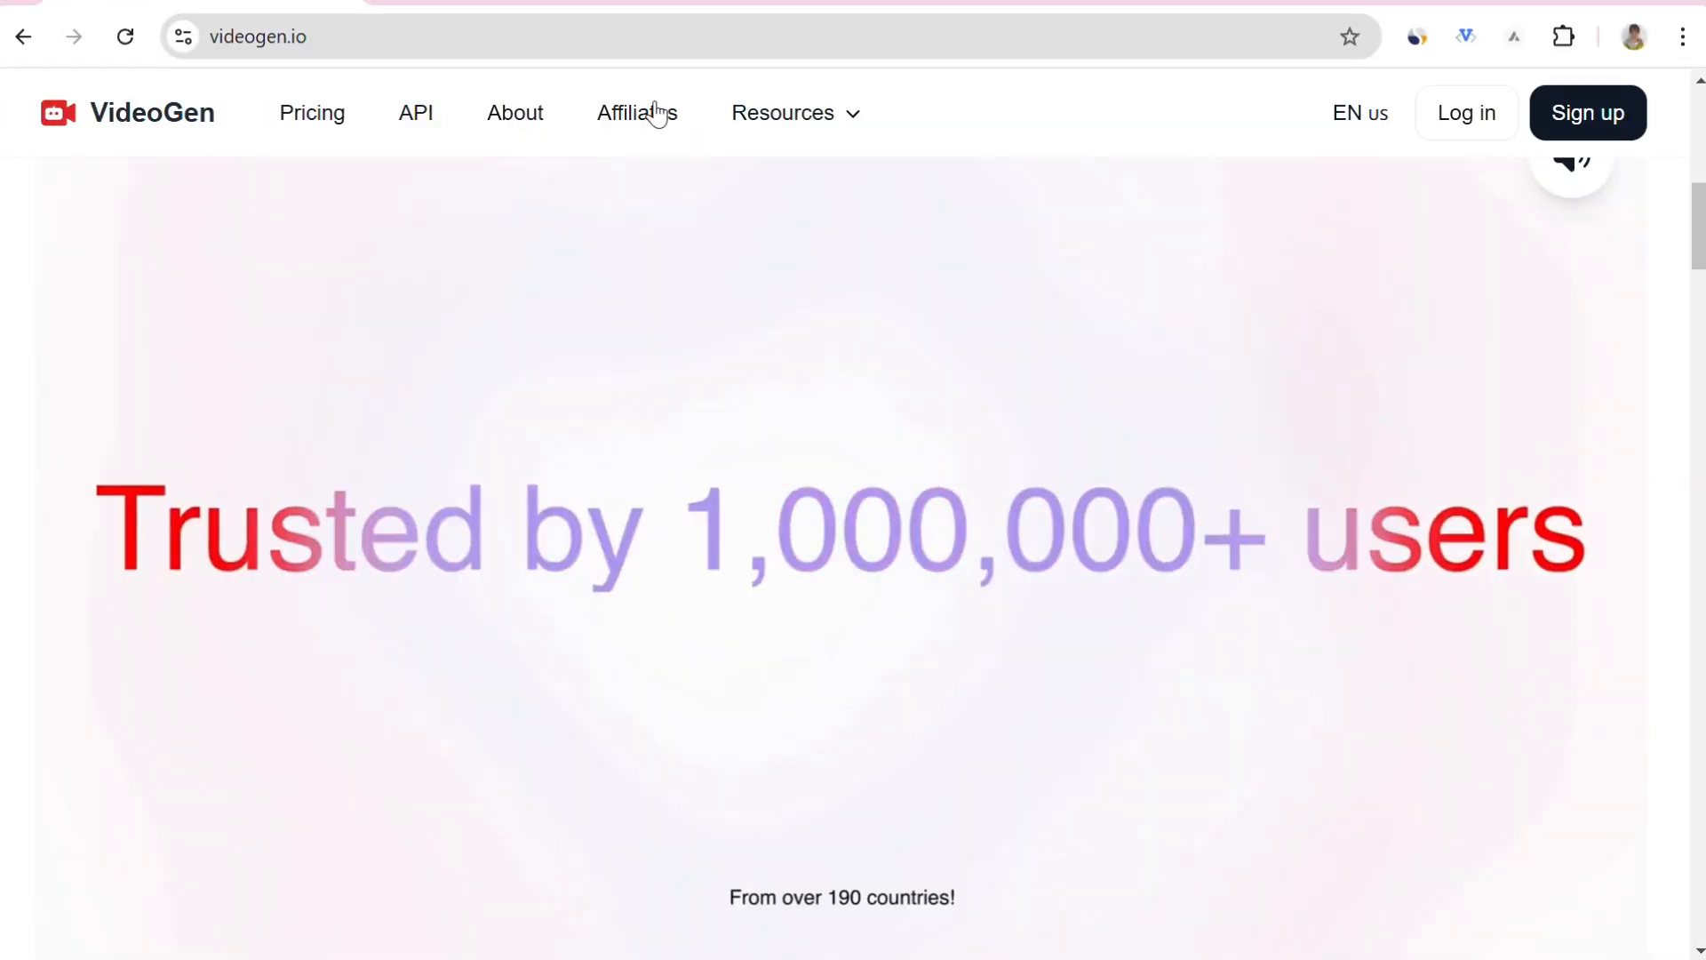
Switch to the VideoGen website and sign up for an account with Google.
scroll(1668, 488, "up", 10)
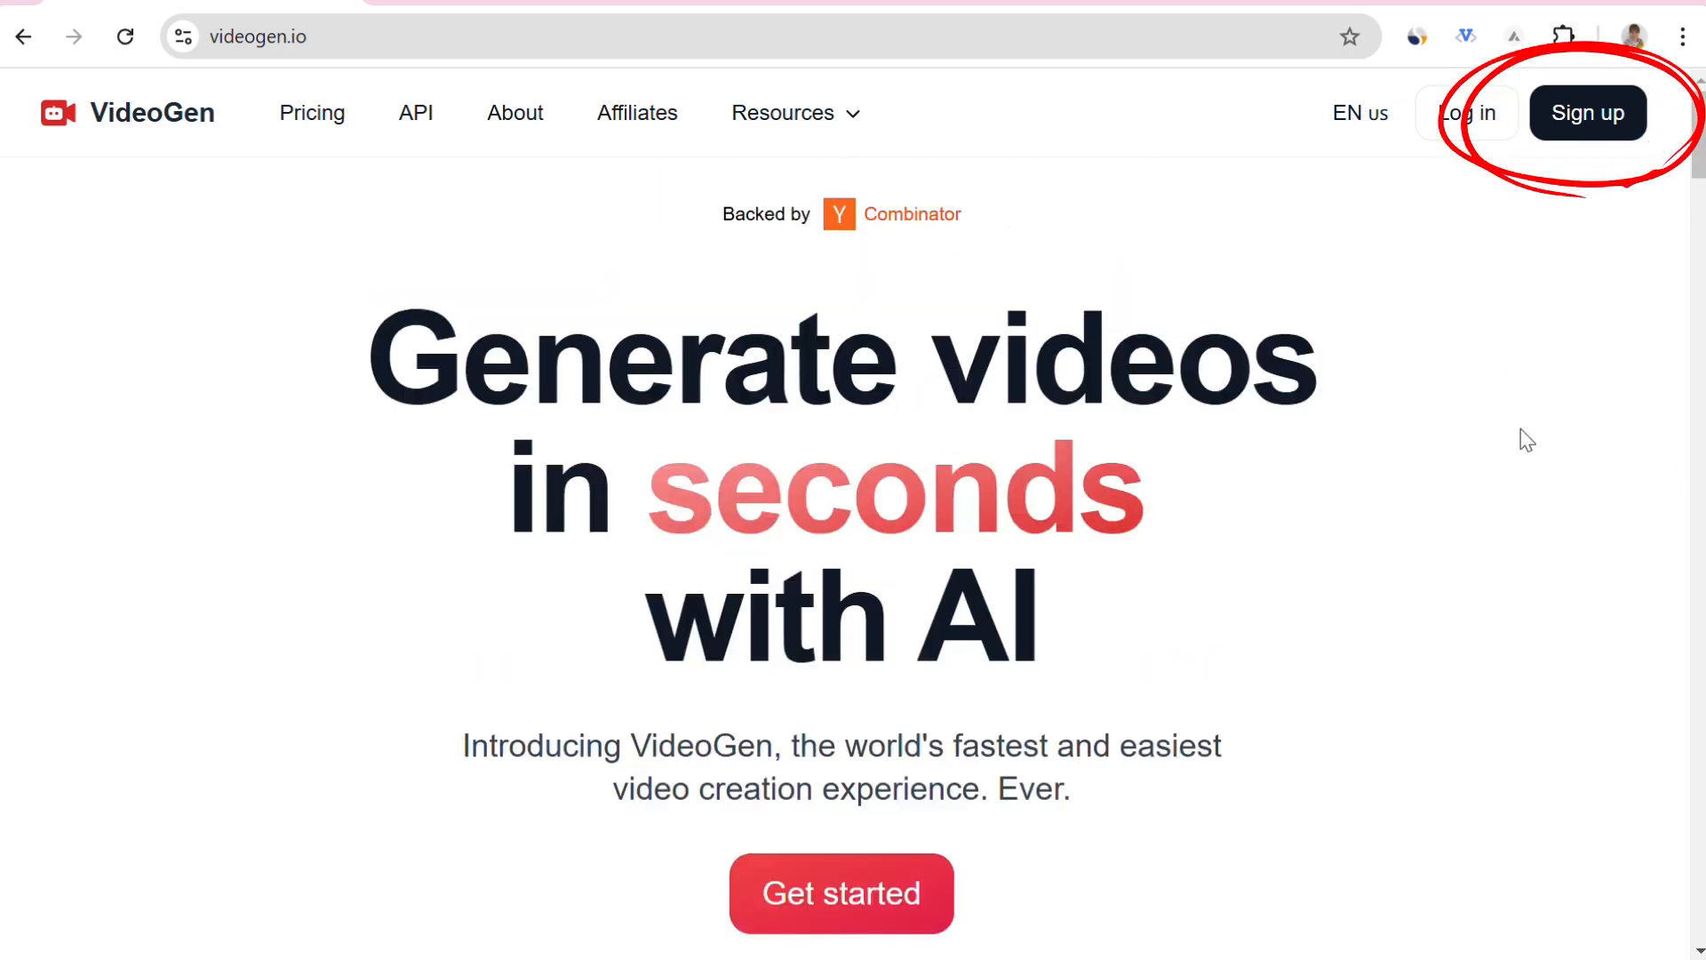
left_click(1581, 140)
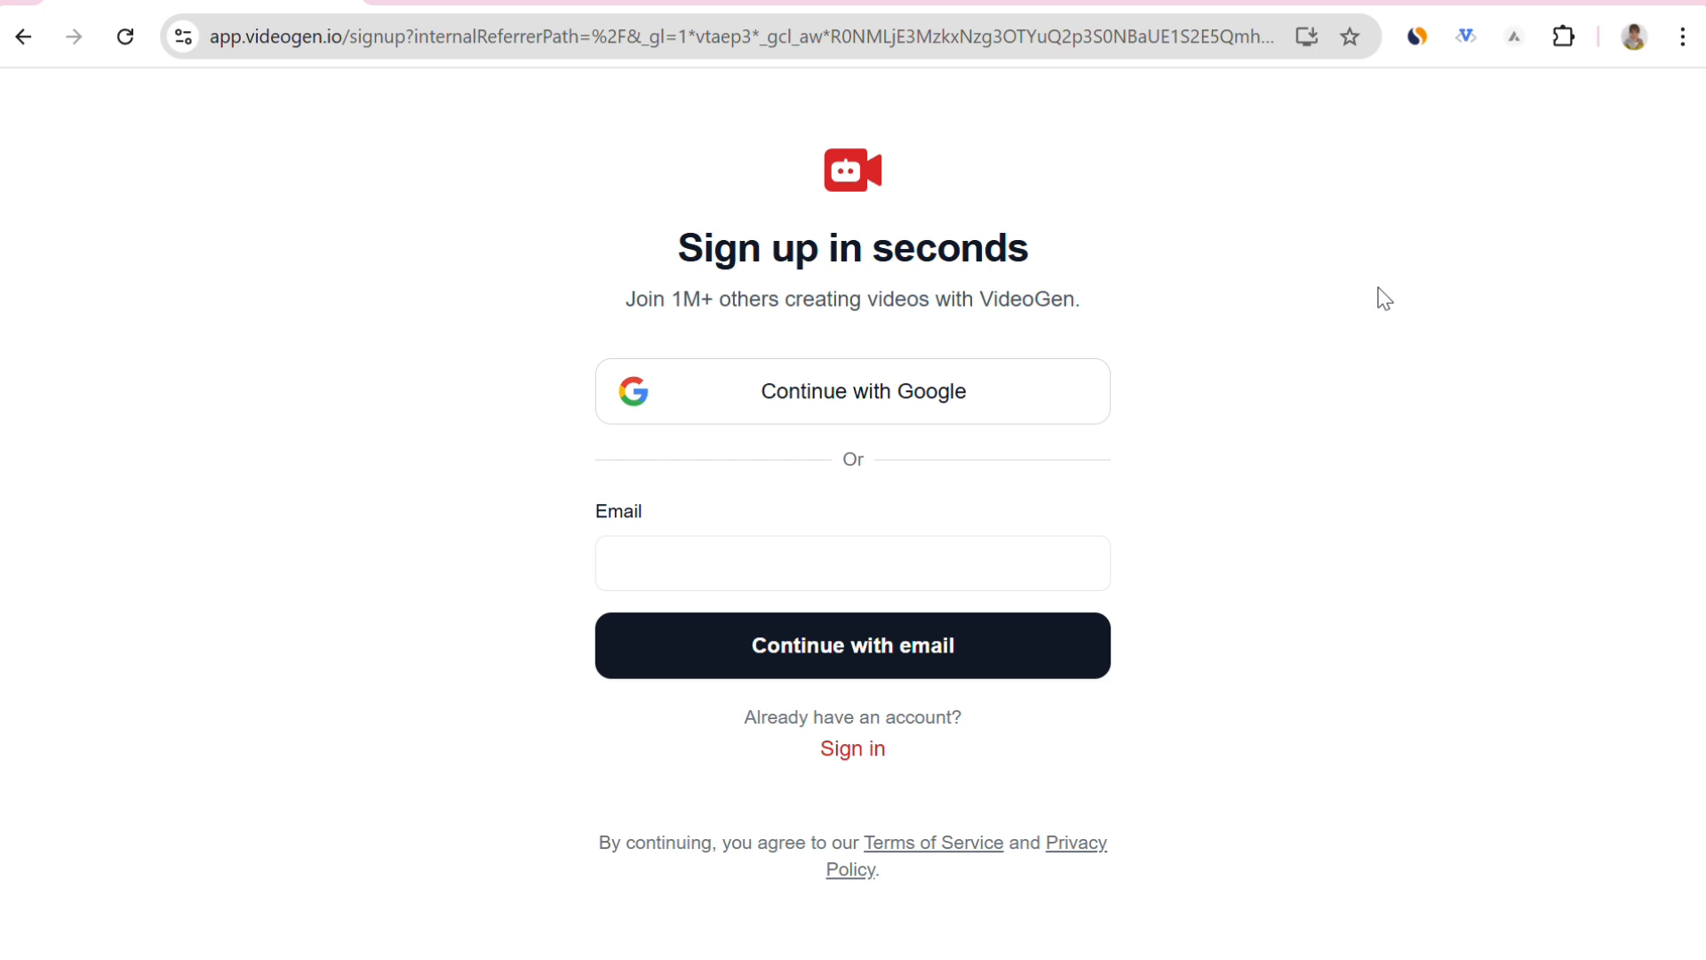
left_click(866, 396)
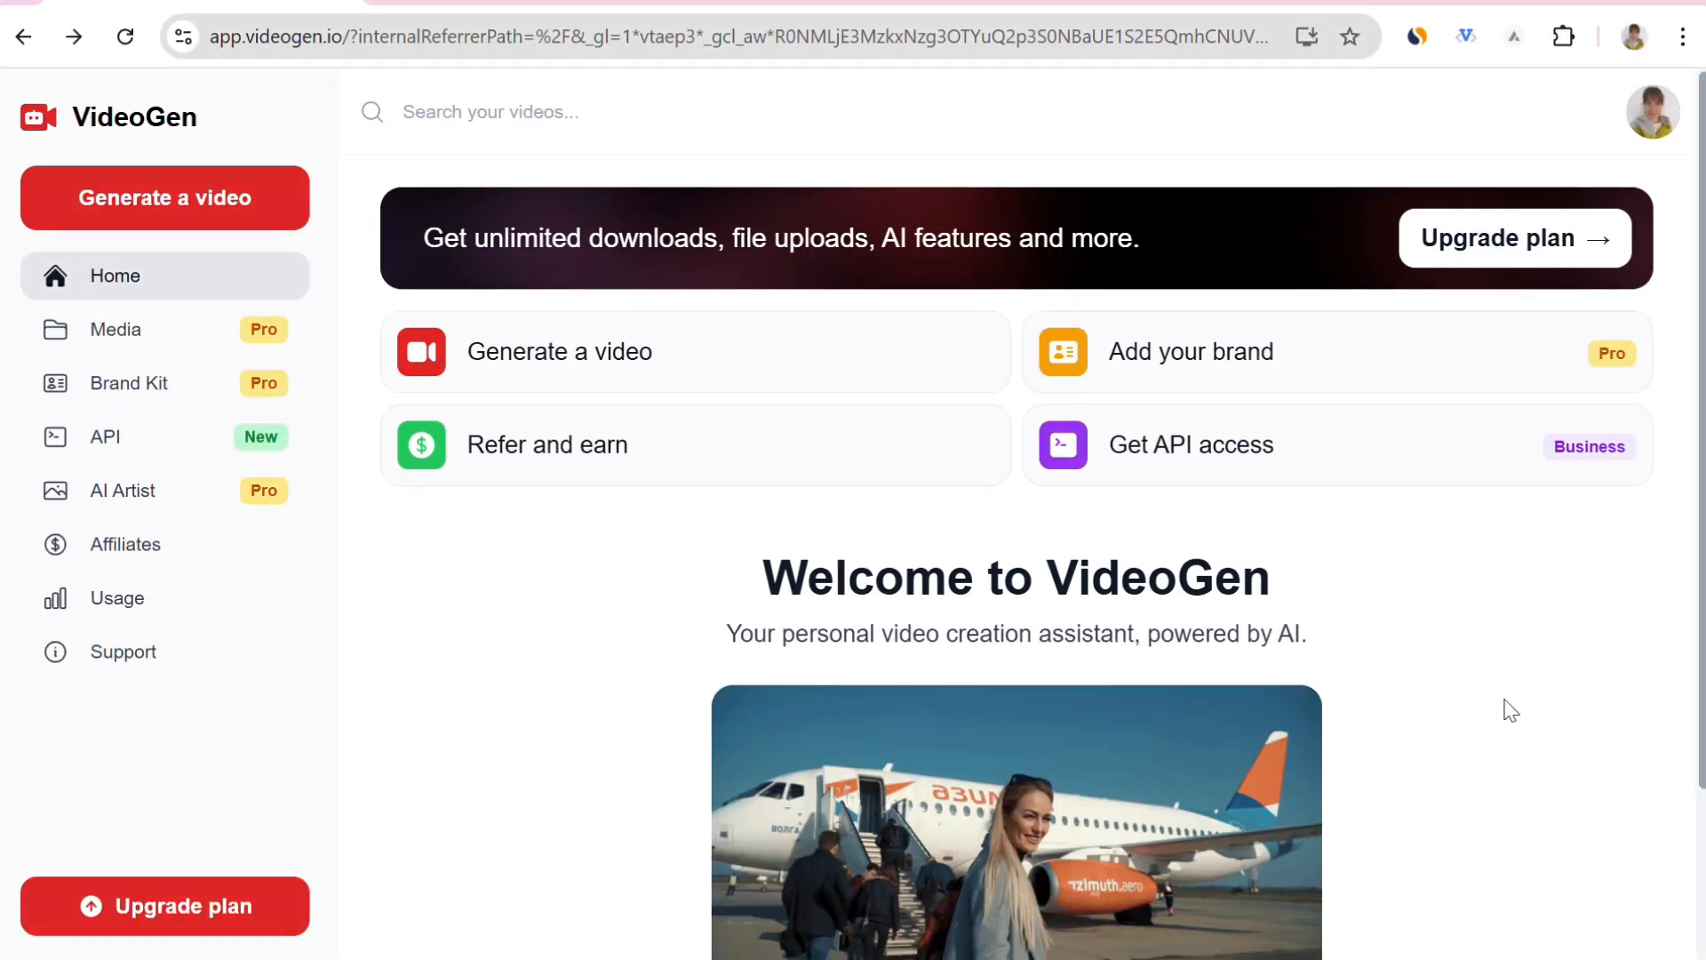
Look over the VideoGen dashboard and its API access page, and return to the home page.
scroll(1510, 711, "down", 3)
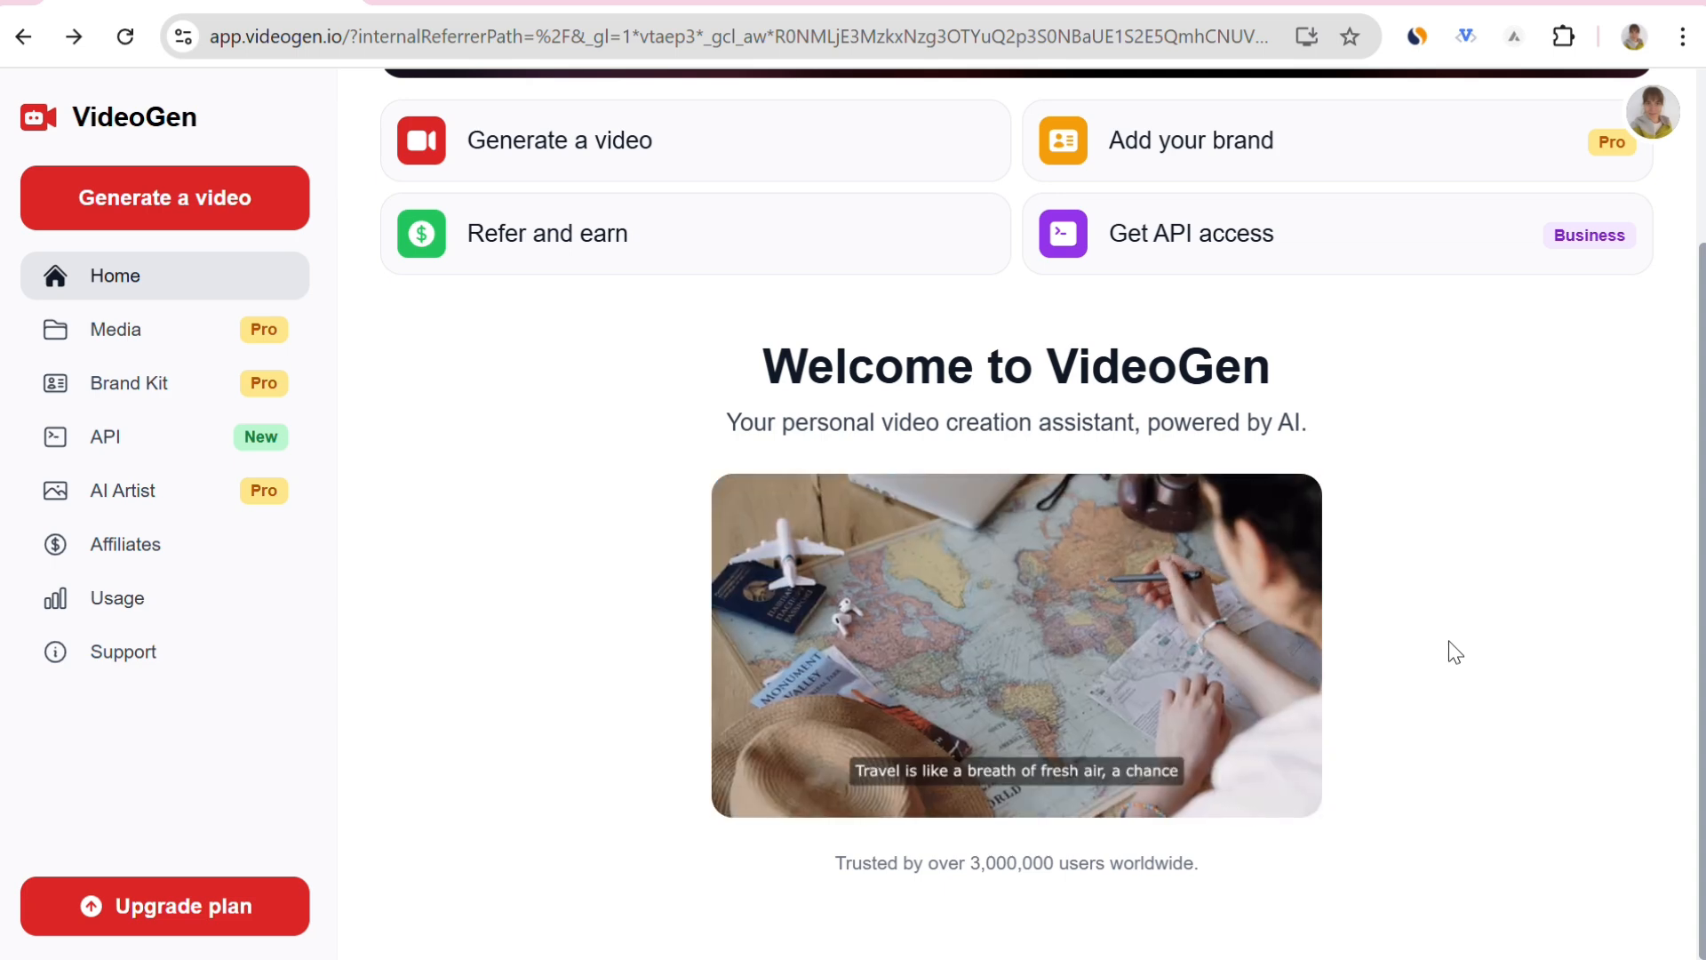
scroll(1479, 640, "up", 3)
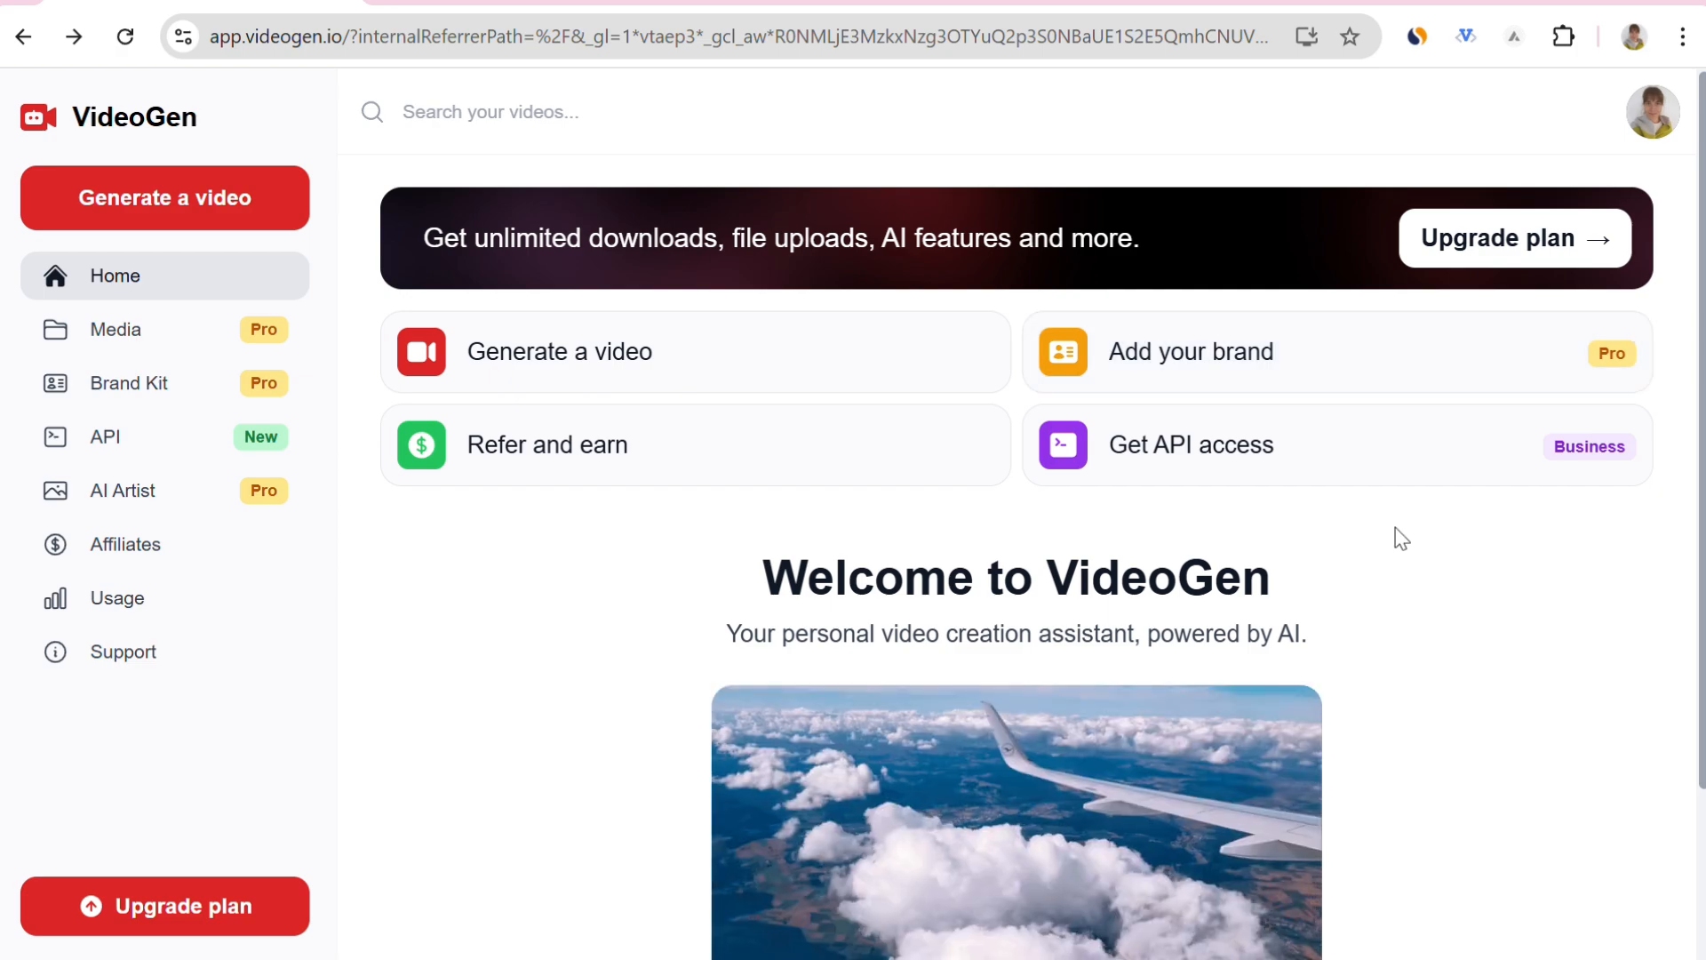
left_click(1376, 454)
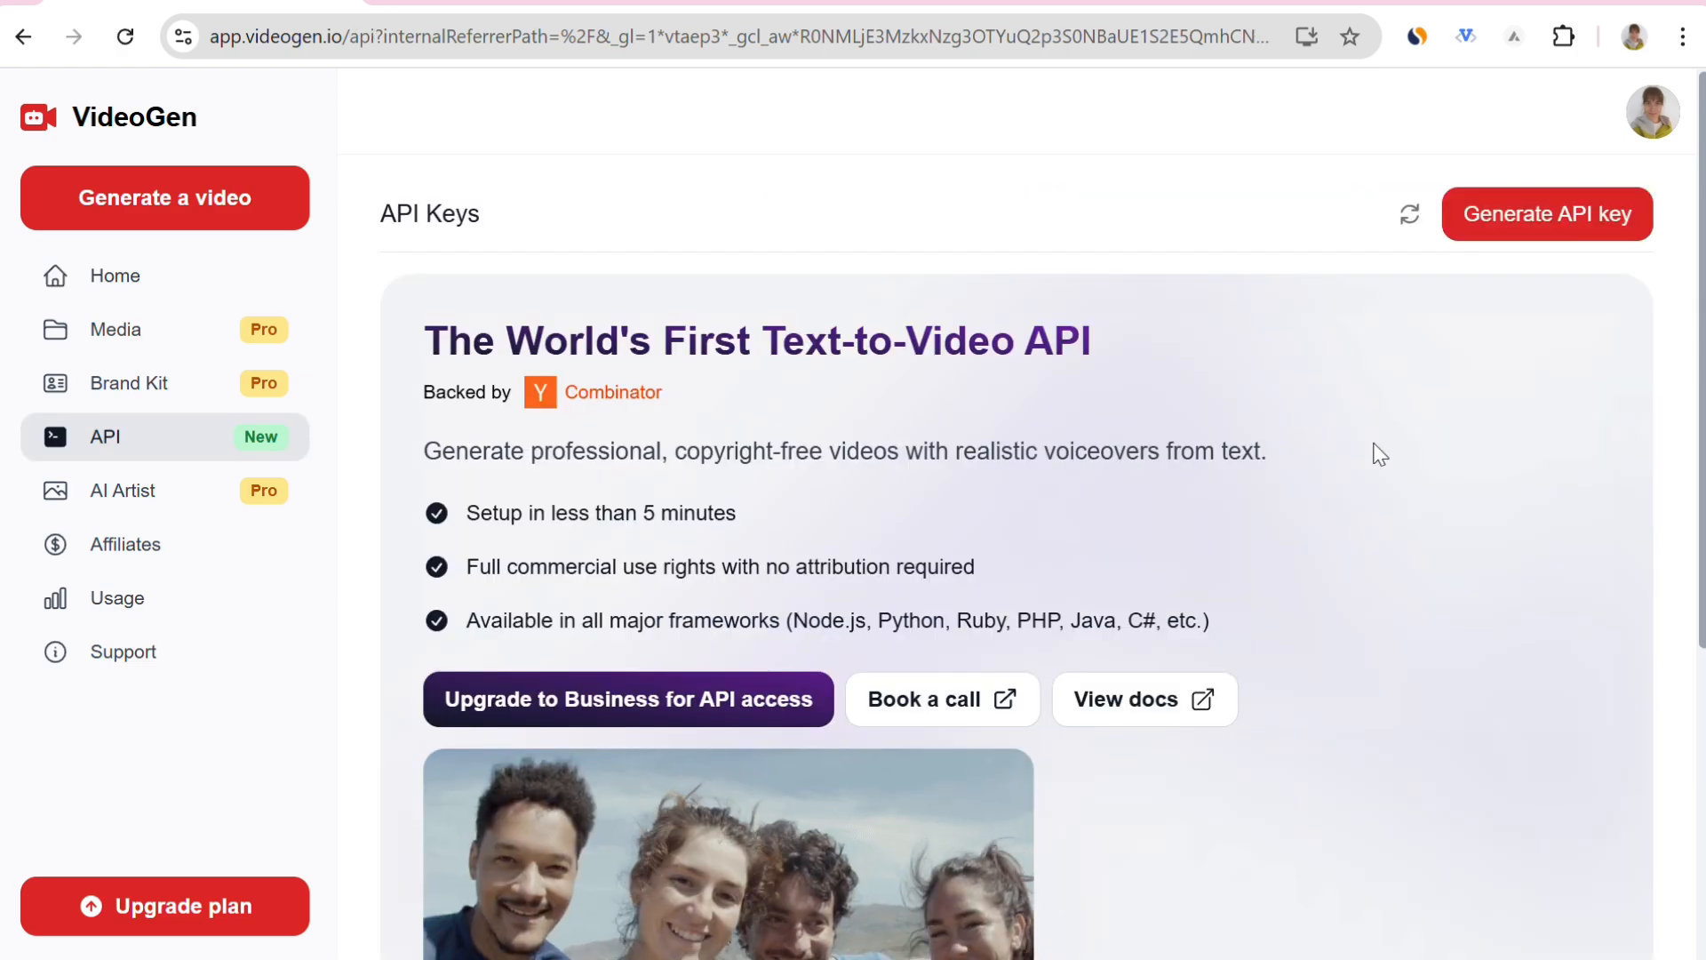
scroll(1378, 453, "down", 3)
scroll(1383, 556, "up", 2)
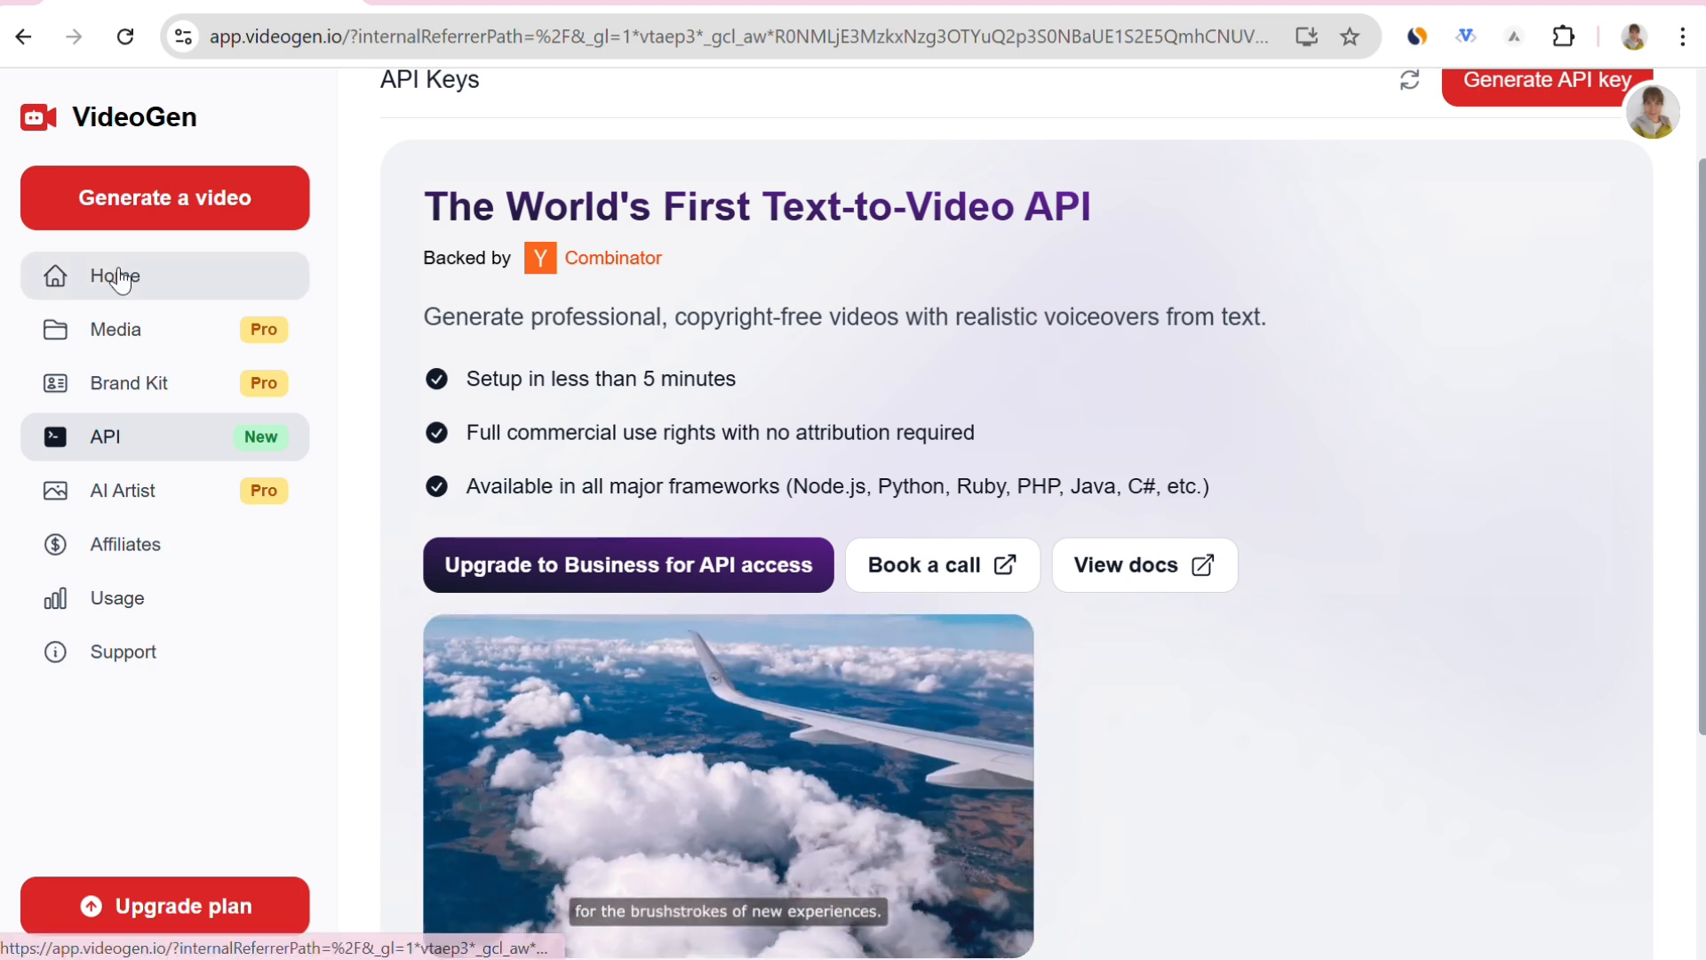
left_click(115, 277)
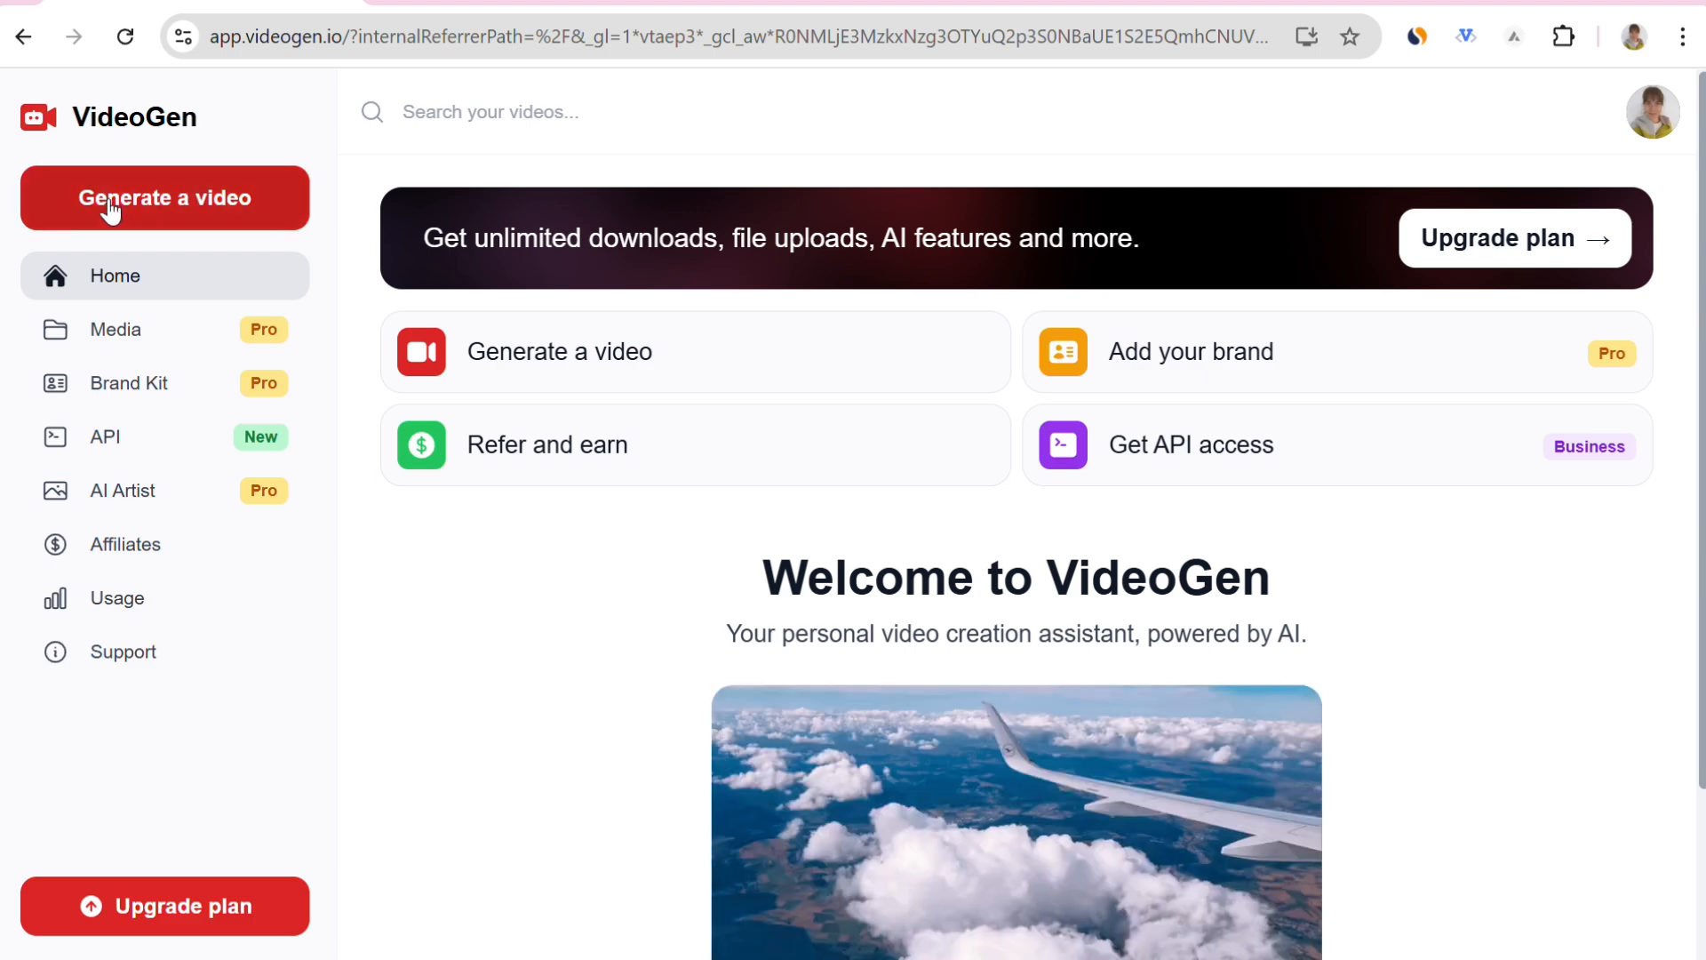
Start generating a new video, browse the available languages and keep English as its language.
left_click(196, 202)
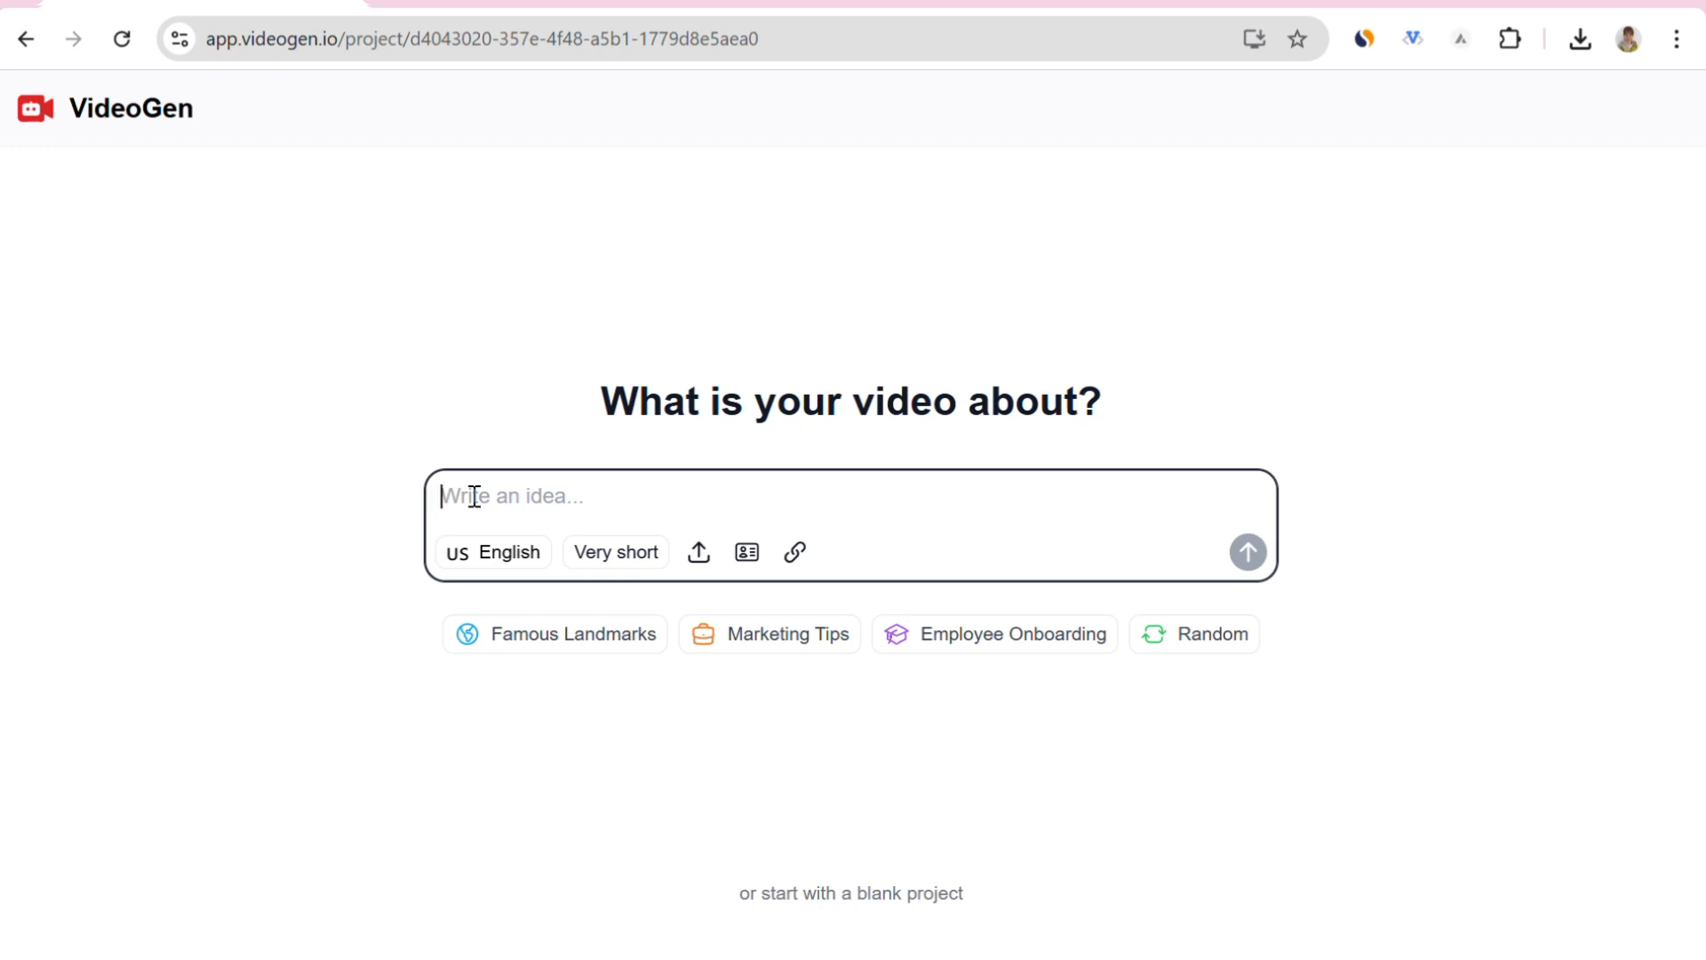
left_click(503, 561)
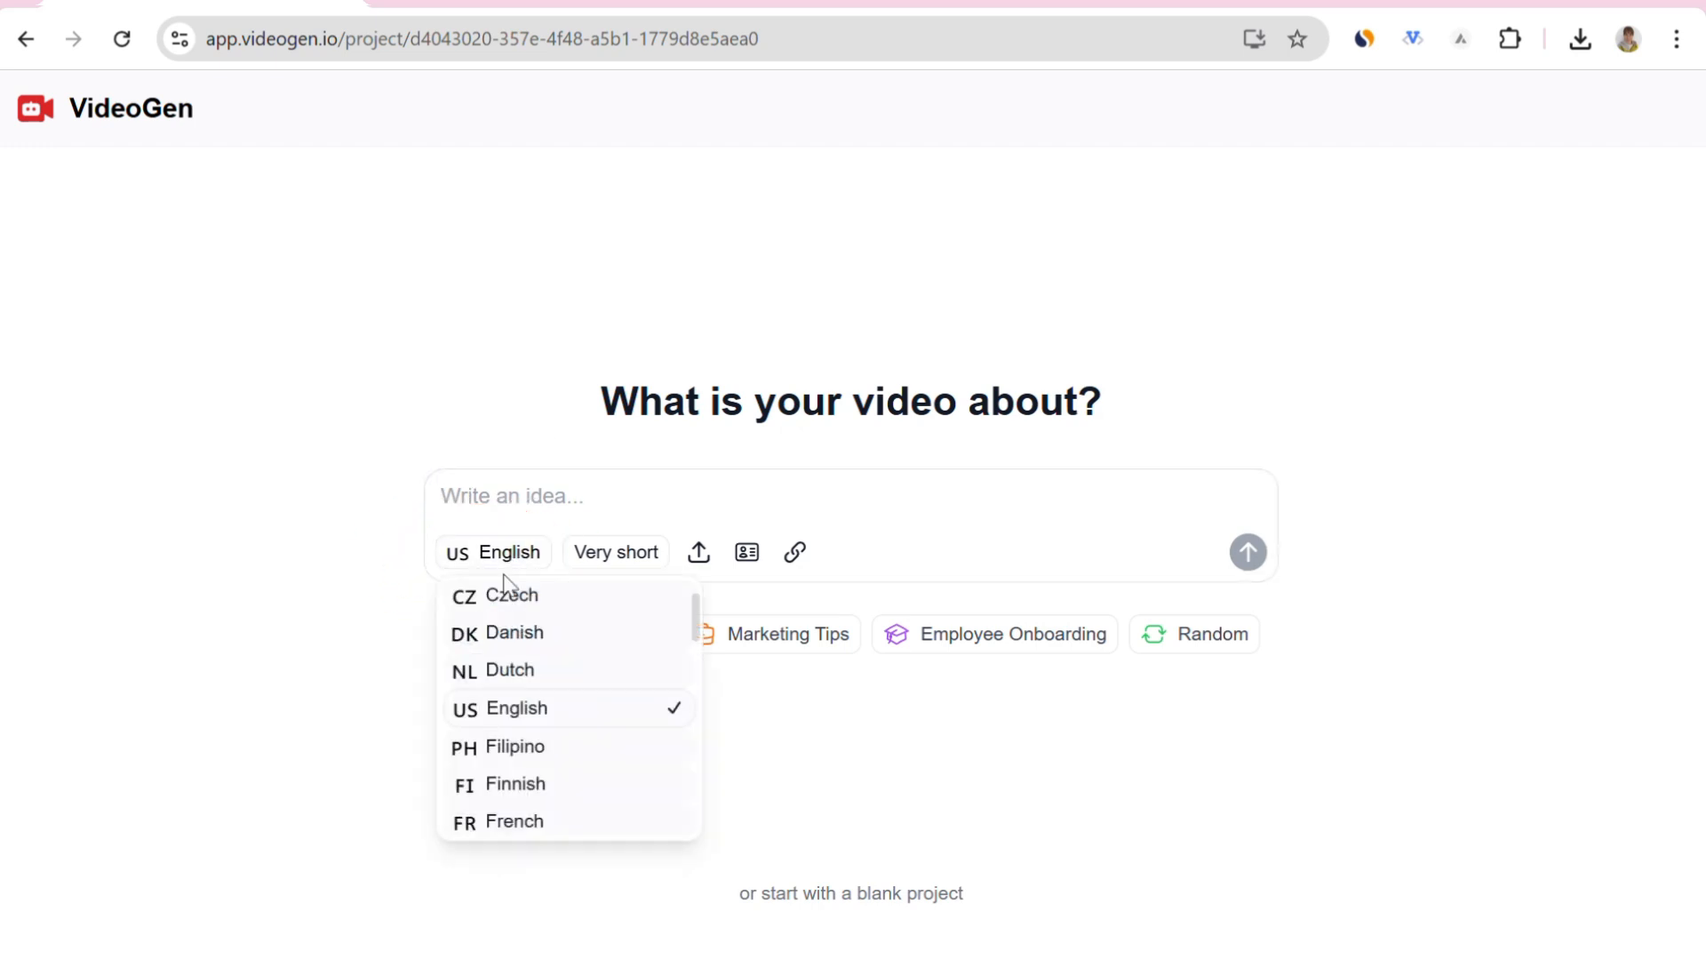
scroll(575, 724, "down", 12)
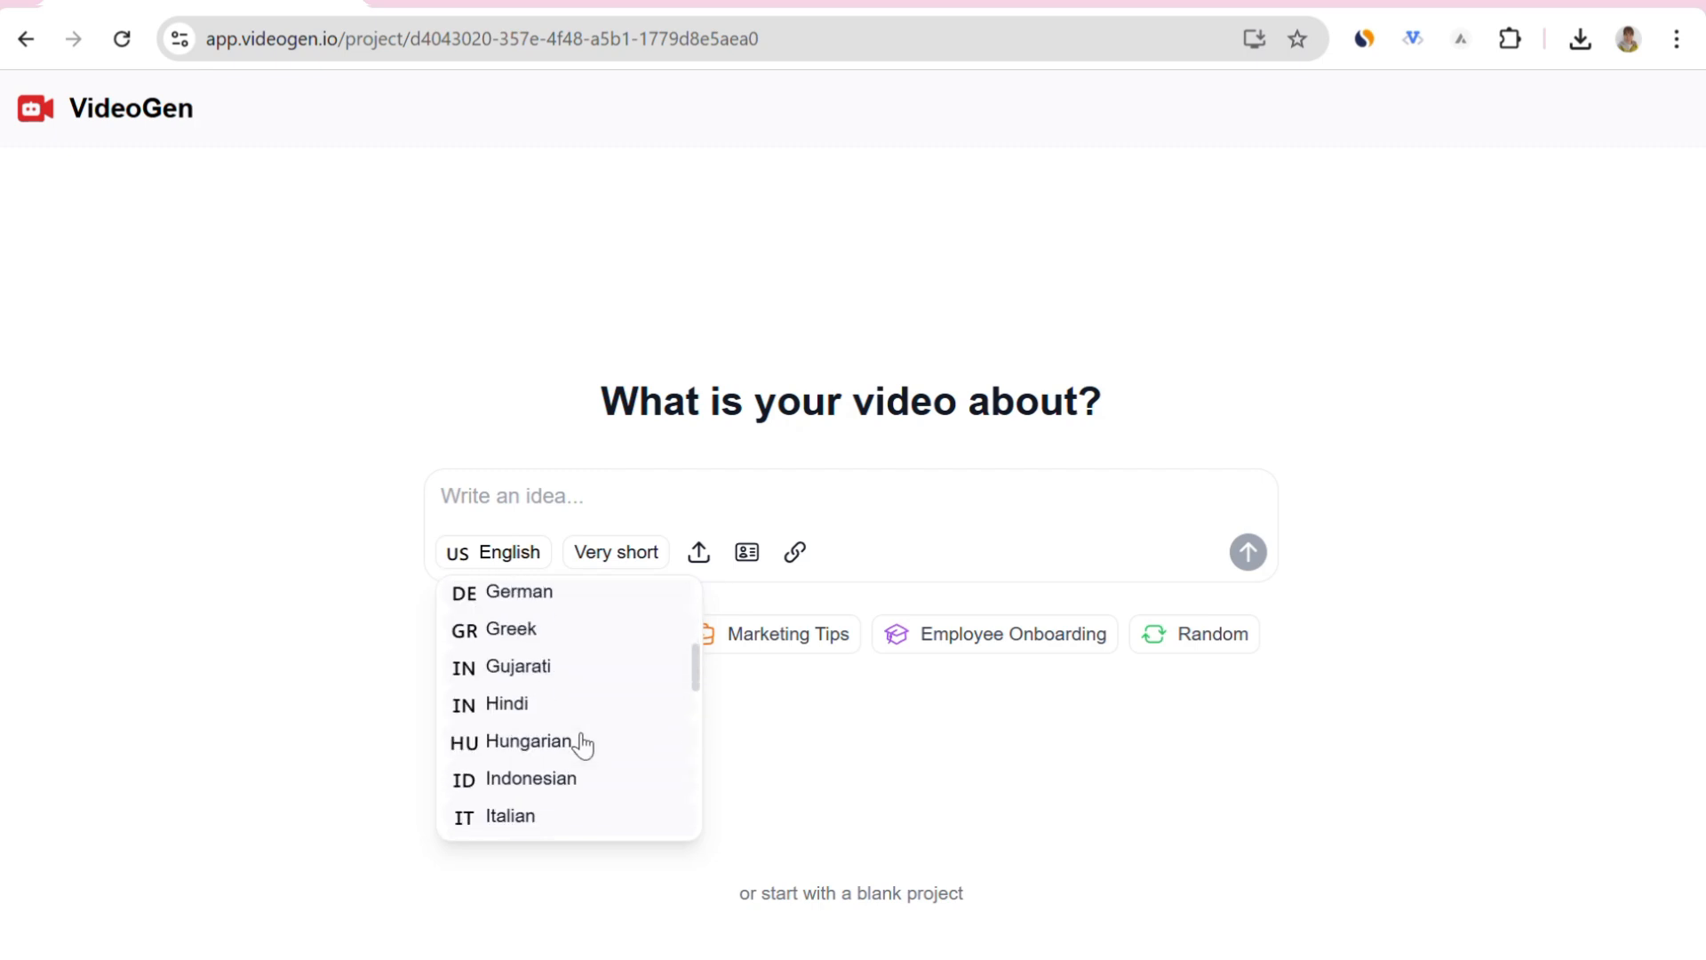
scroll(578, 743, "up", 10)
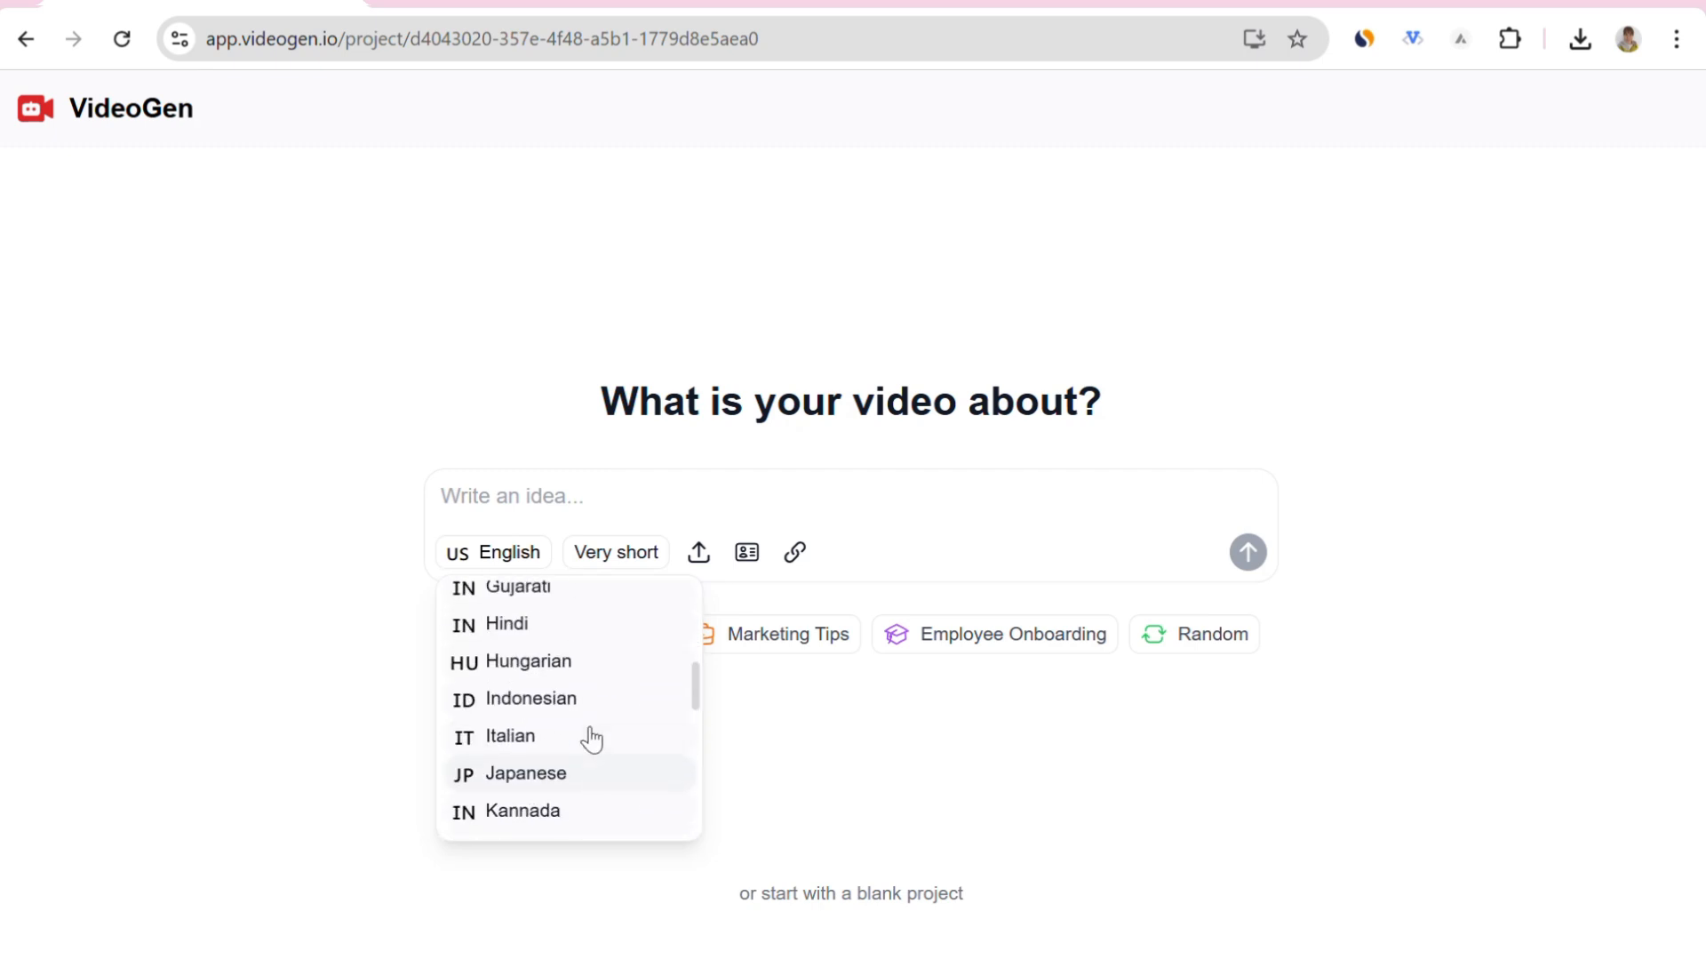
left_click(576, 724)
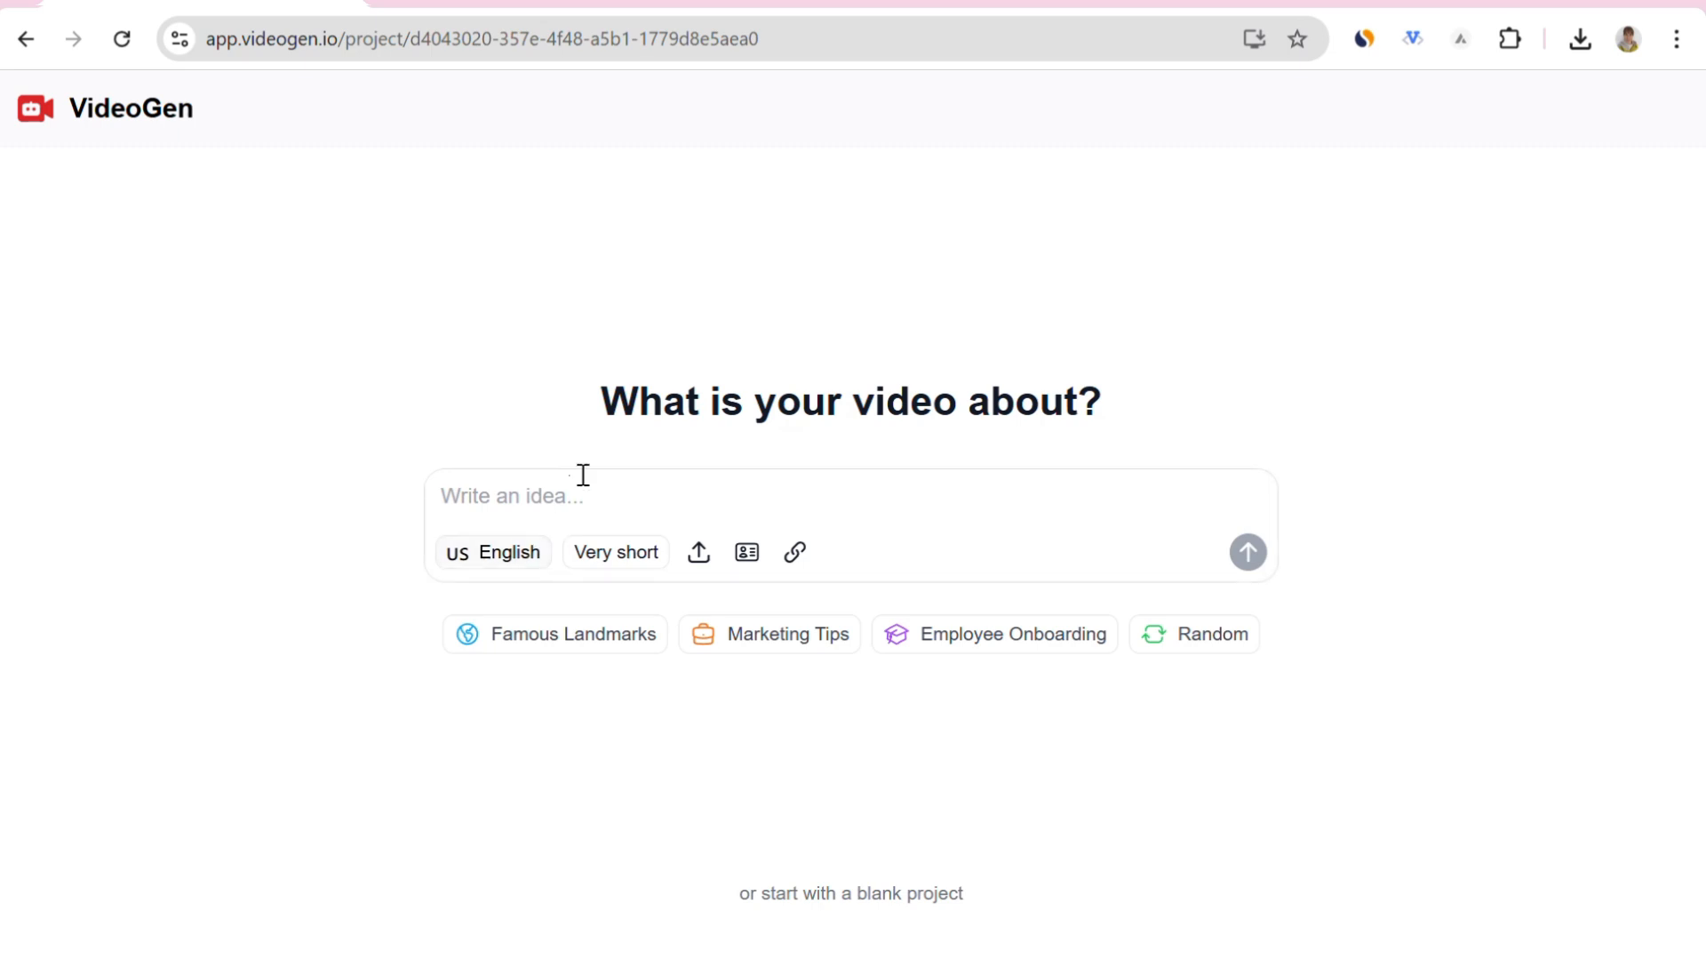
Set the video's length to Short, about 150 words.
left_click(620, 568)
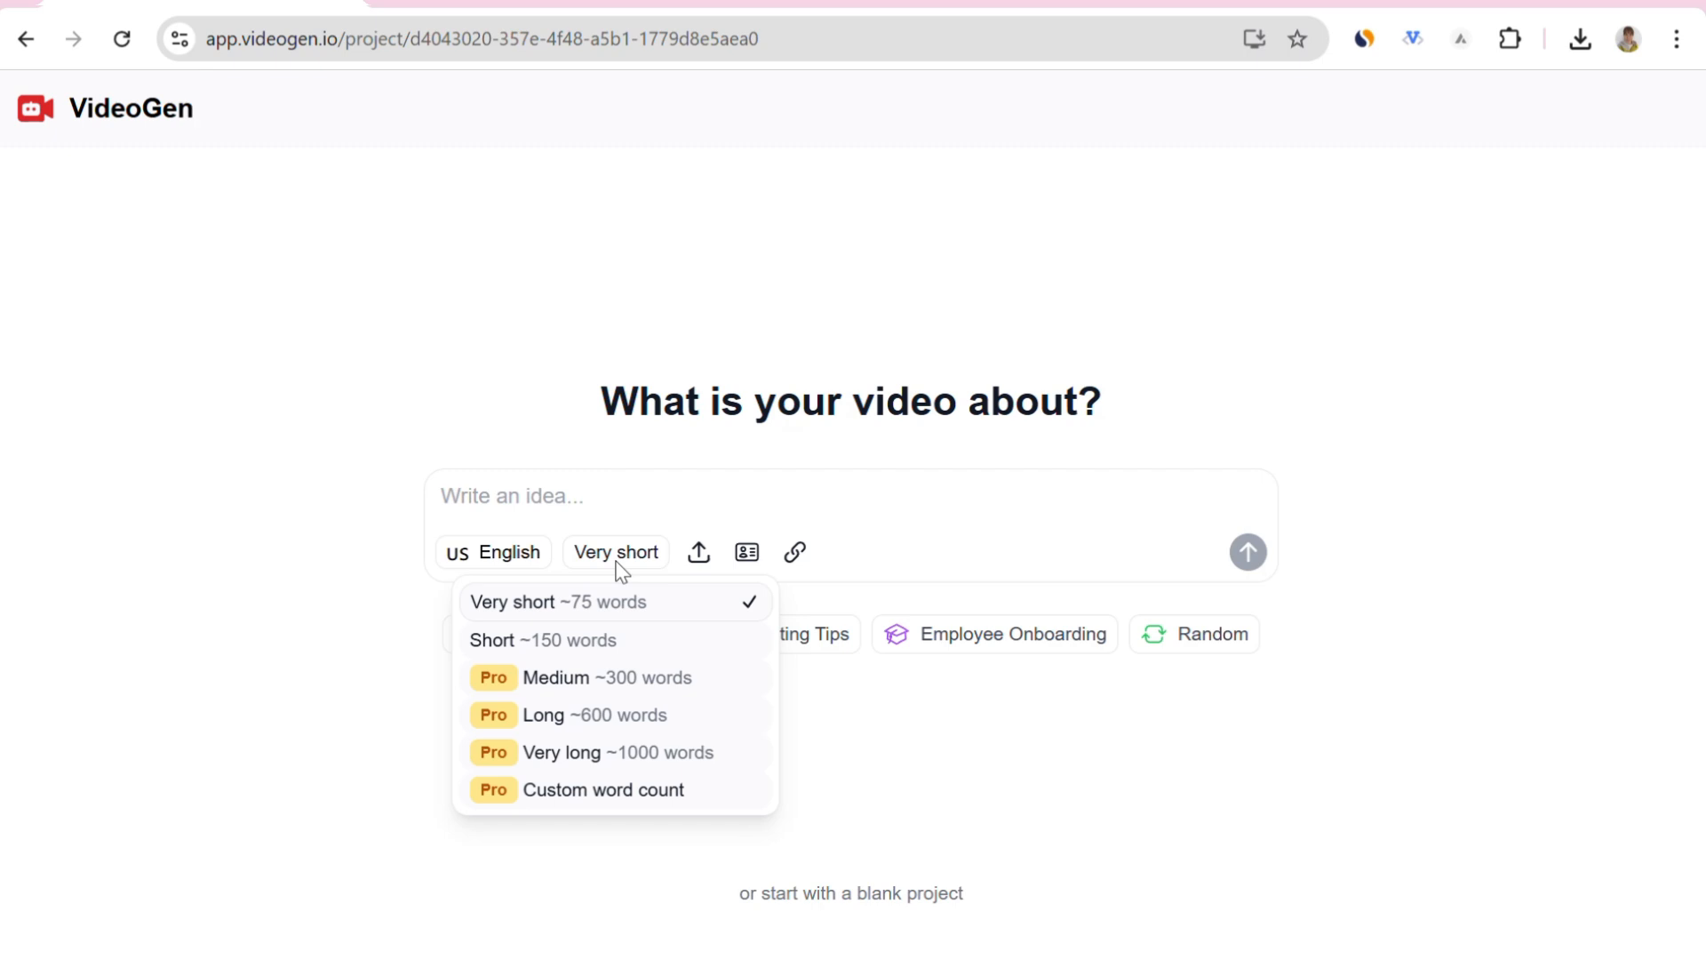
left_click(639, 657)
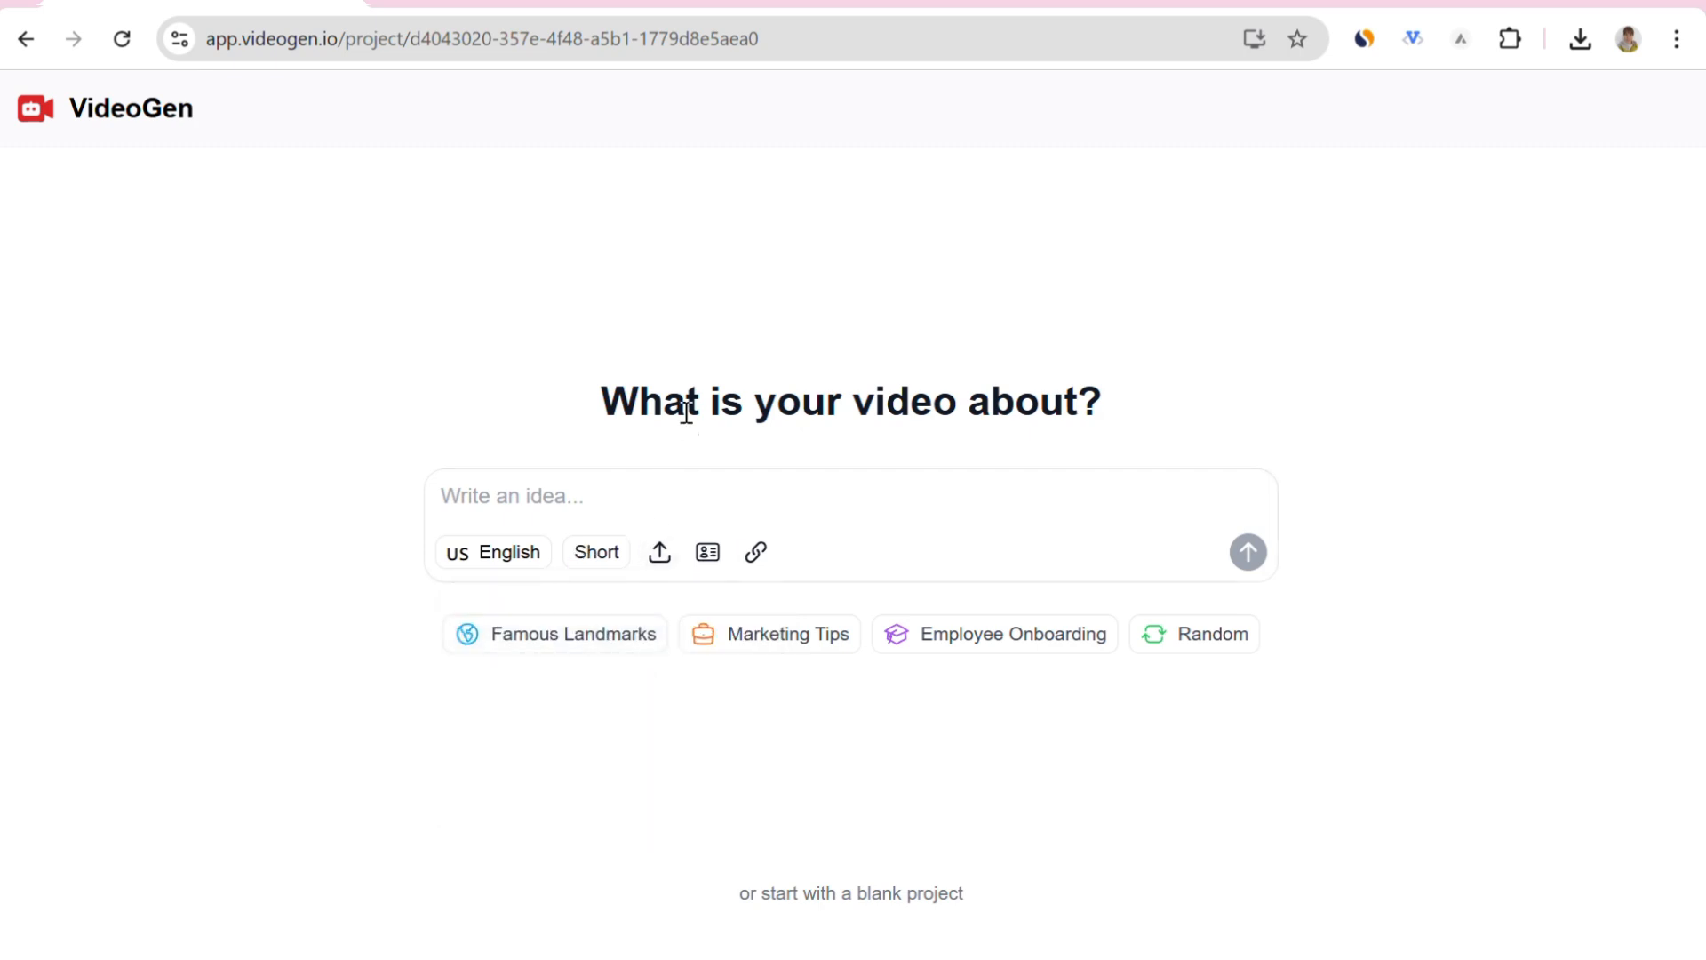
Look at the options for adding media and creating a new brand, and dismiss the upgrade plans.
left_click(659, 554)
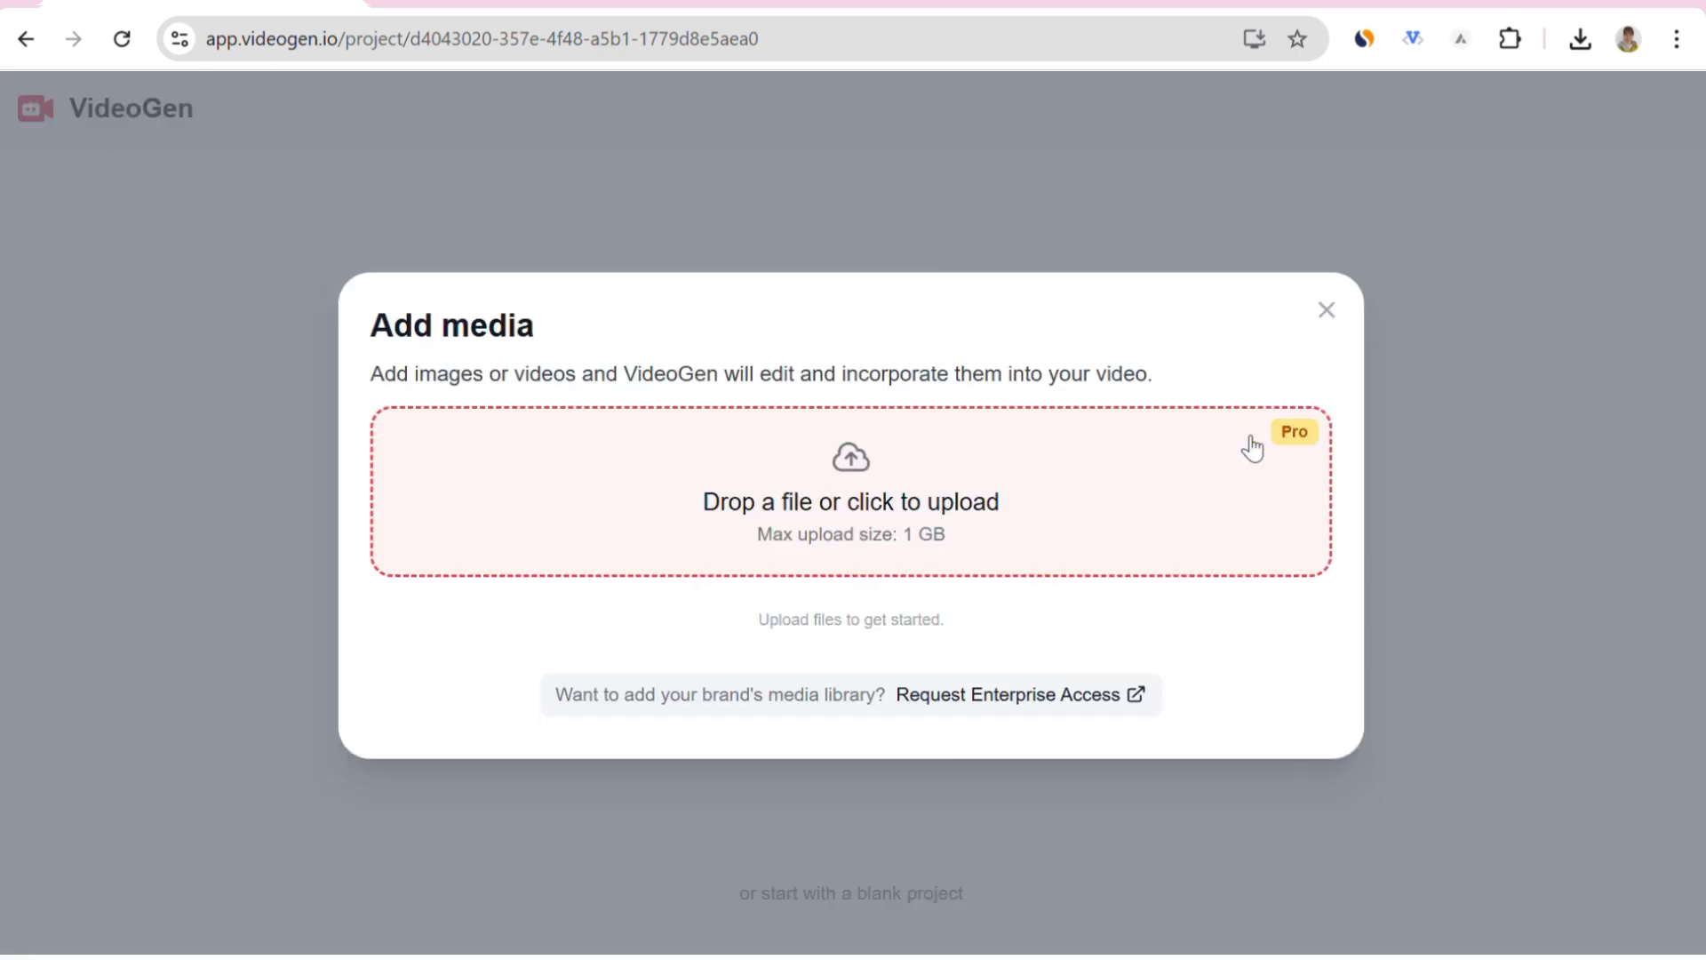
left_click(1333, 311)
left_click(712, 565)
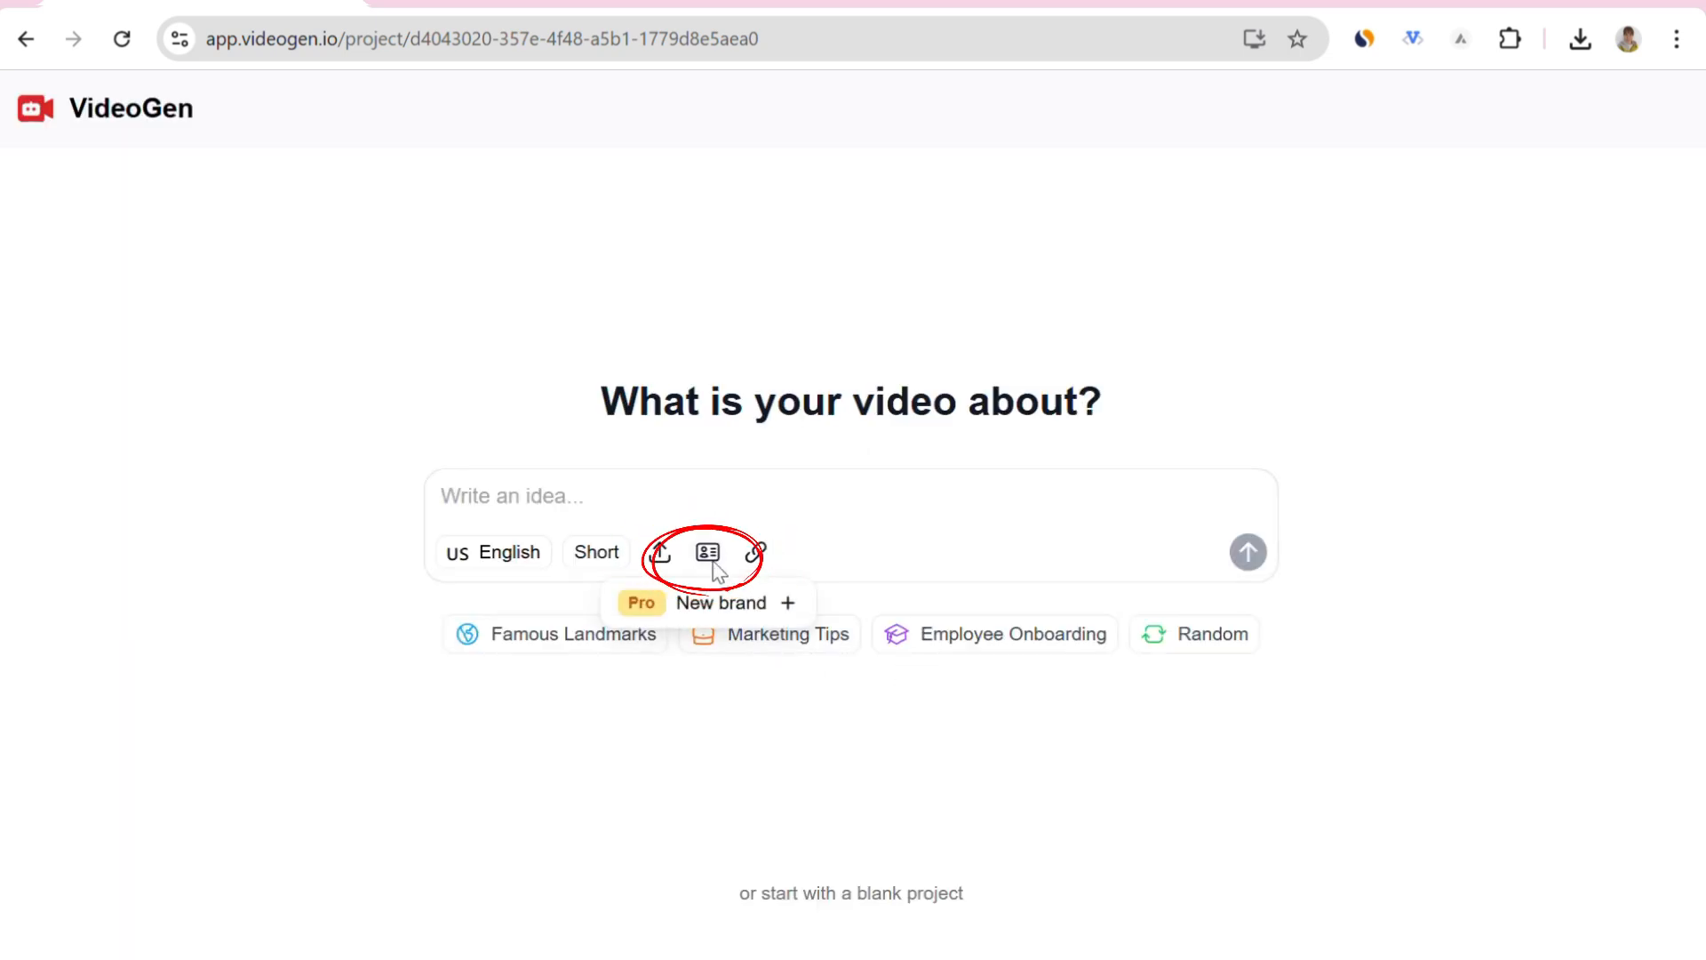
left_click(778, 611)
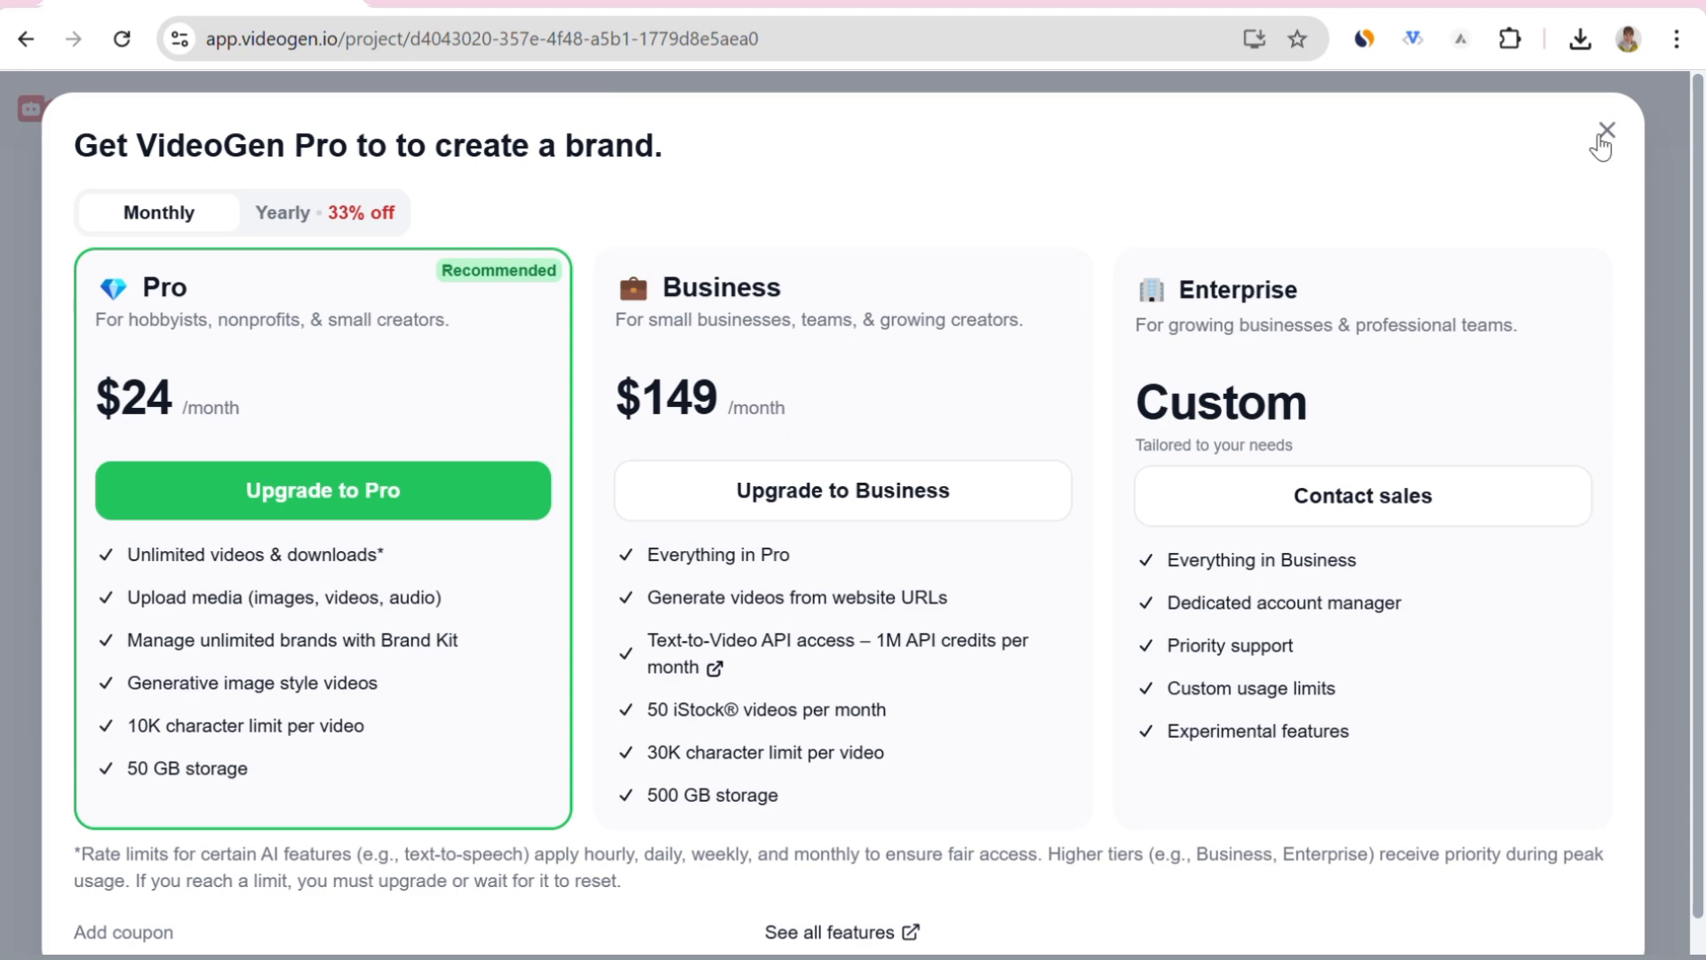
left_click(1605, 136)
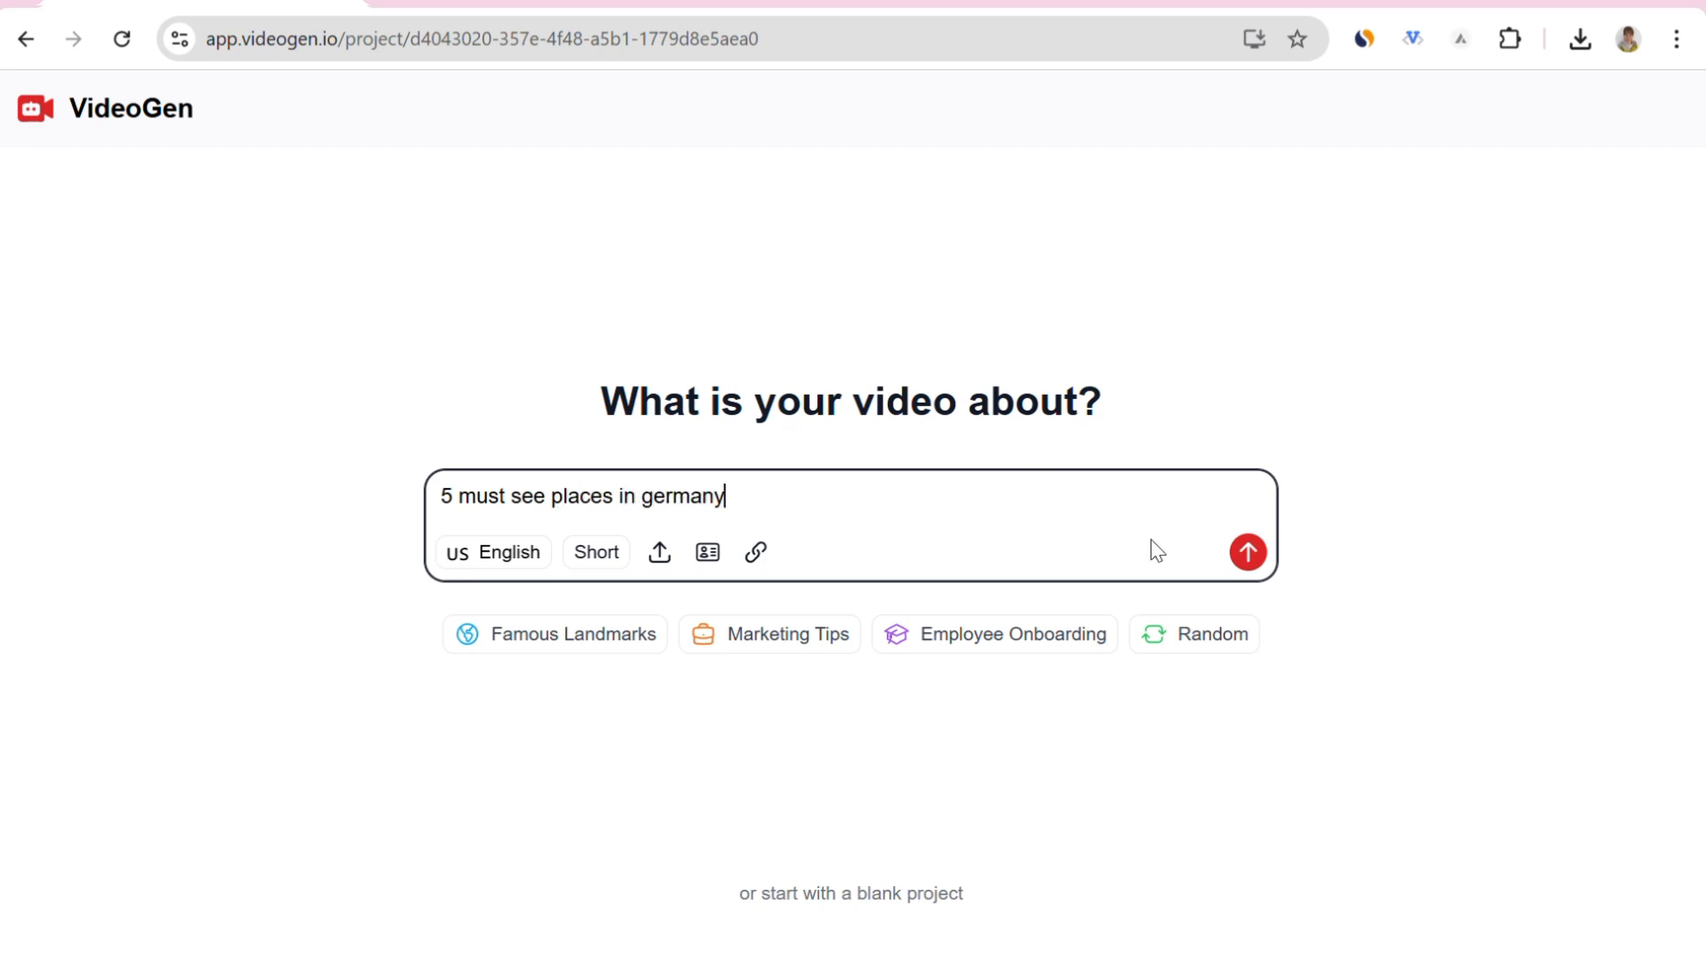
Generate a script from the idea "5 must see places in germany" and look through its full text.
left_click(1247, 553)
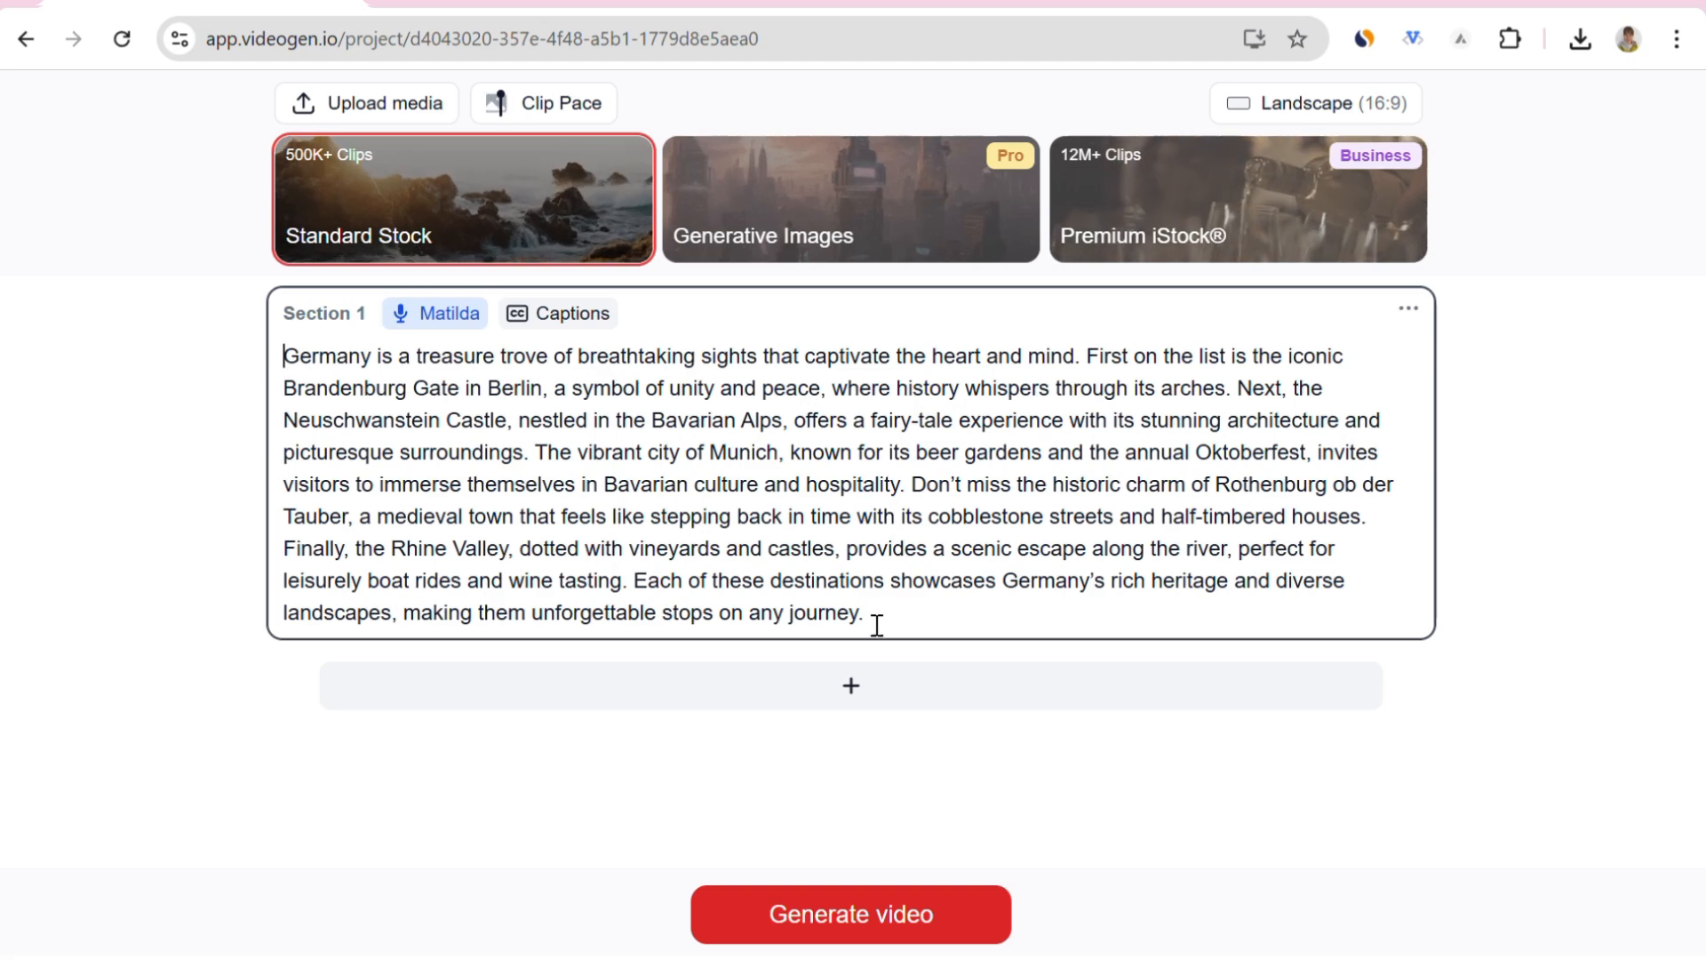
left_click_drag(876, 621, 251, 370)
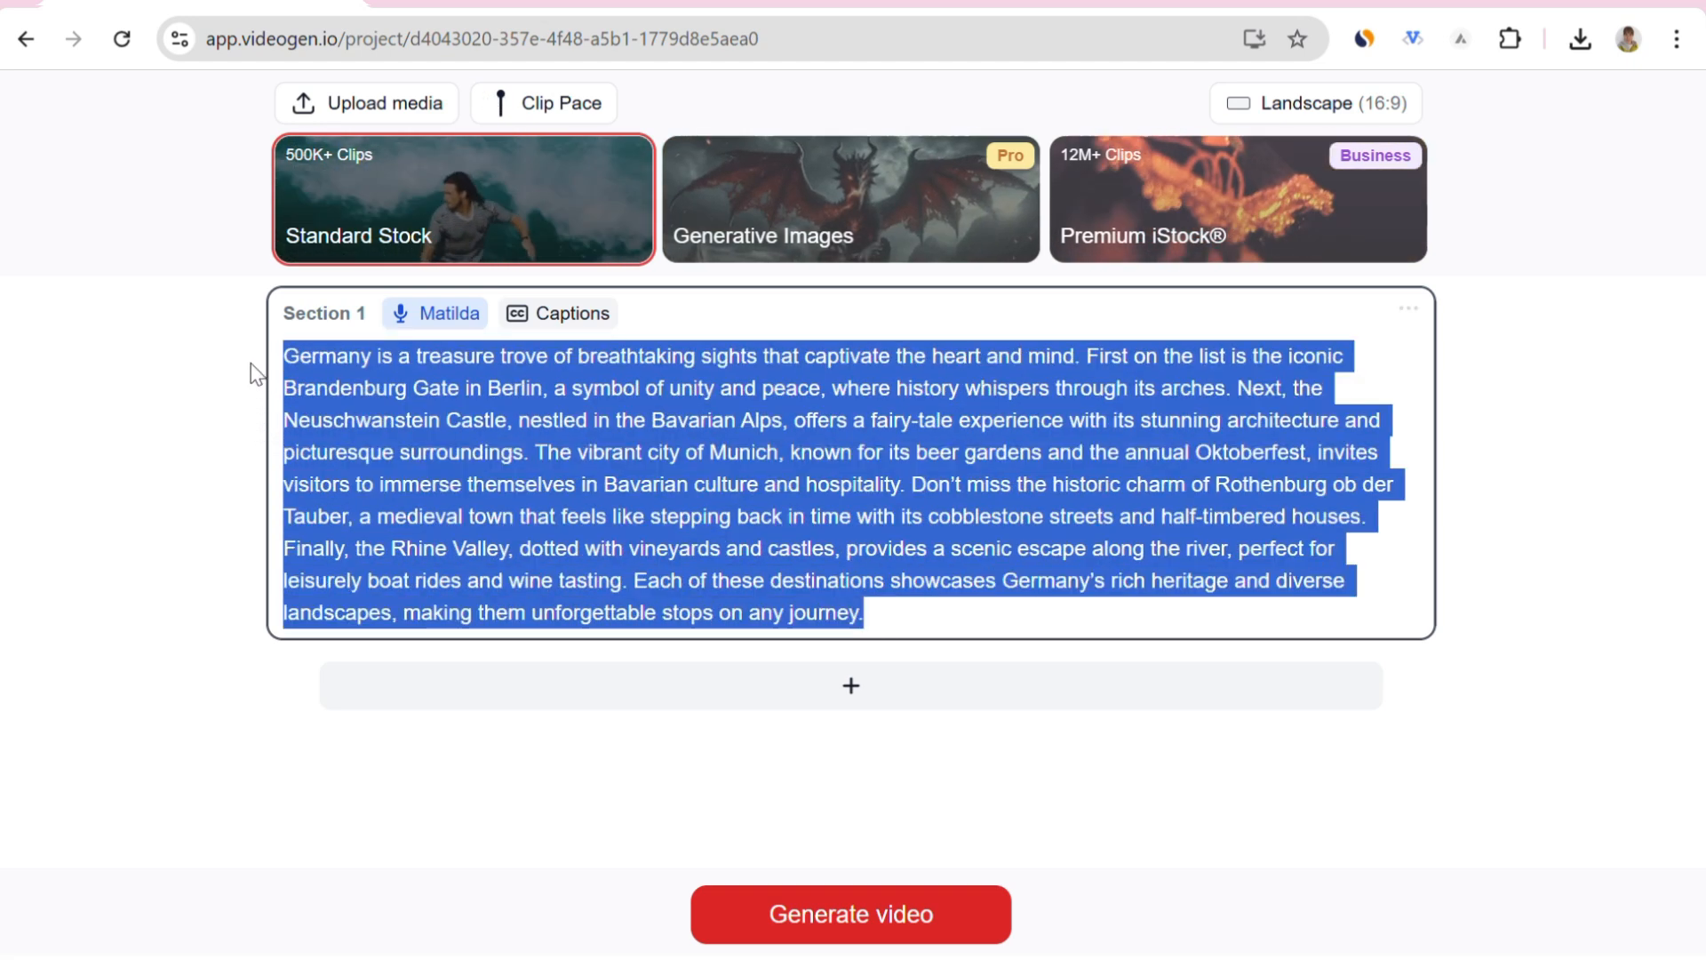
left_click(737, 516)
left_click(887, 620)
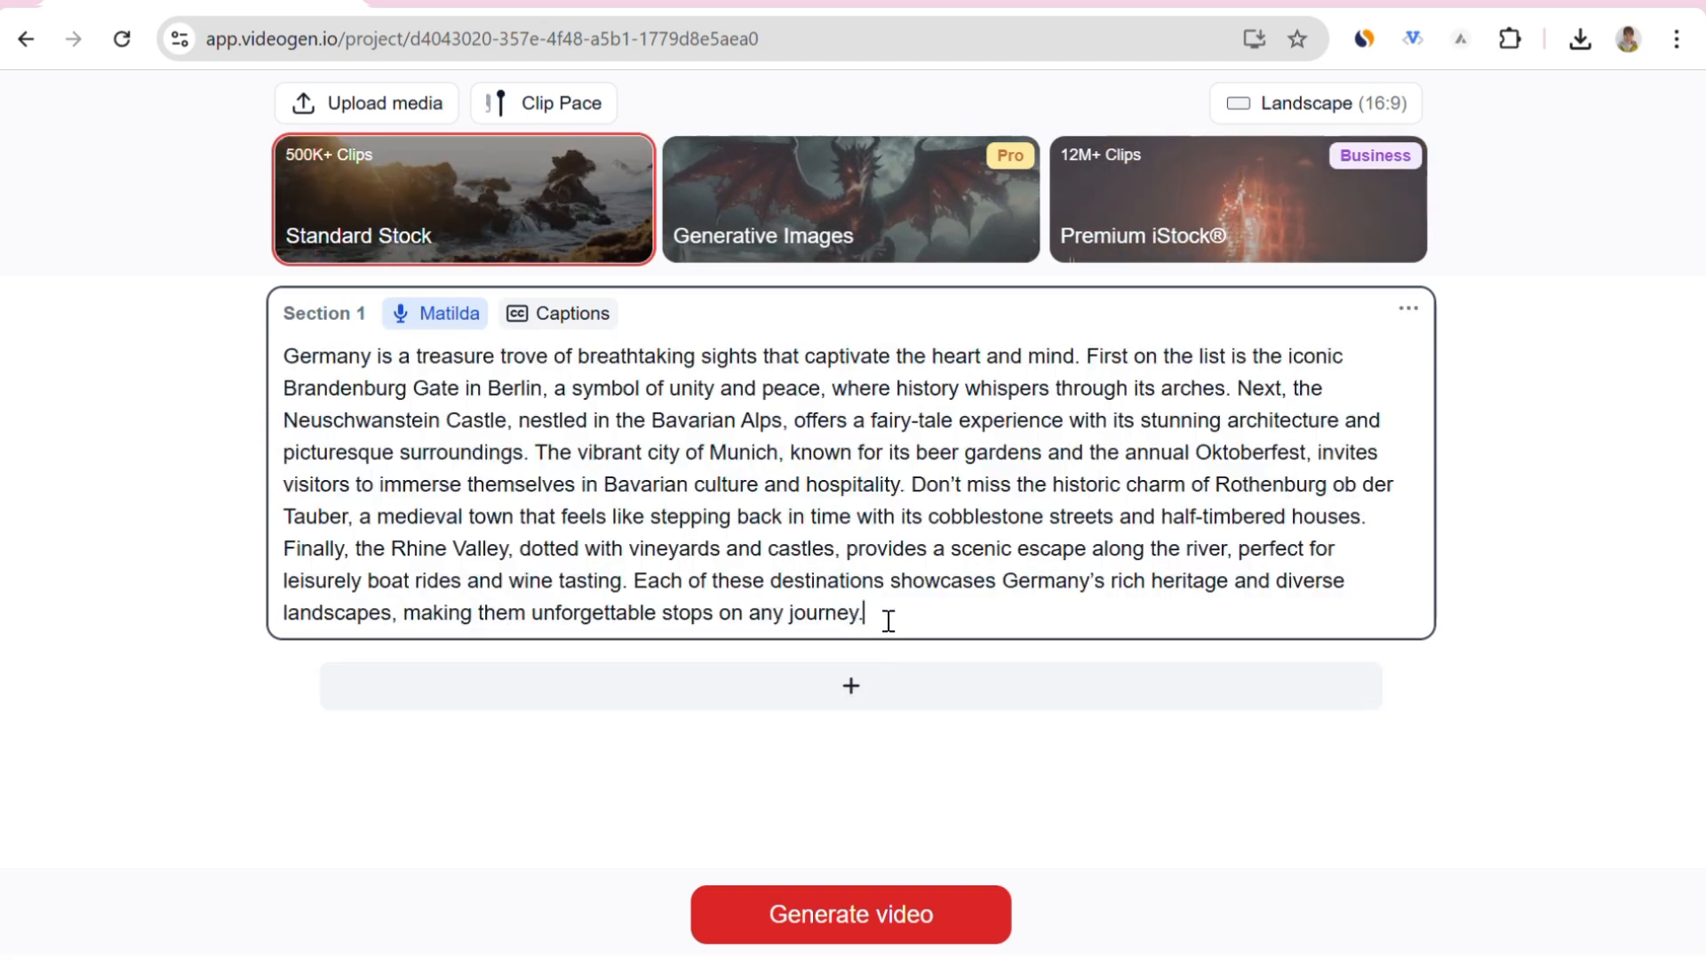
Delete the last few characters of the script and retype them as "ney.".
key("BackSpace")
key("BackSpace")
key("BackSpace")
key("BackSpace")
type("ney.")
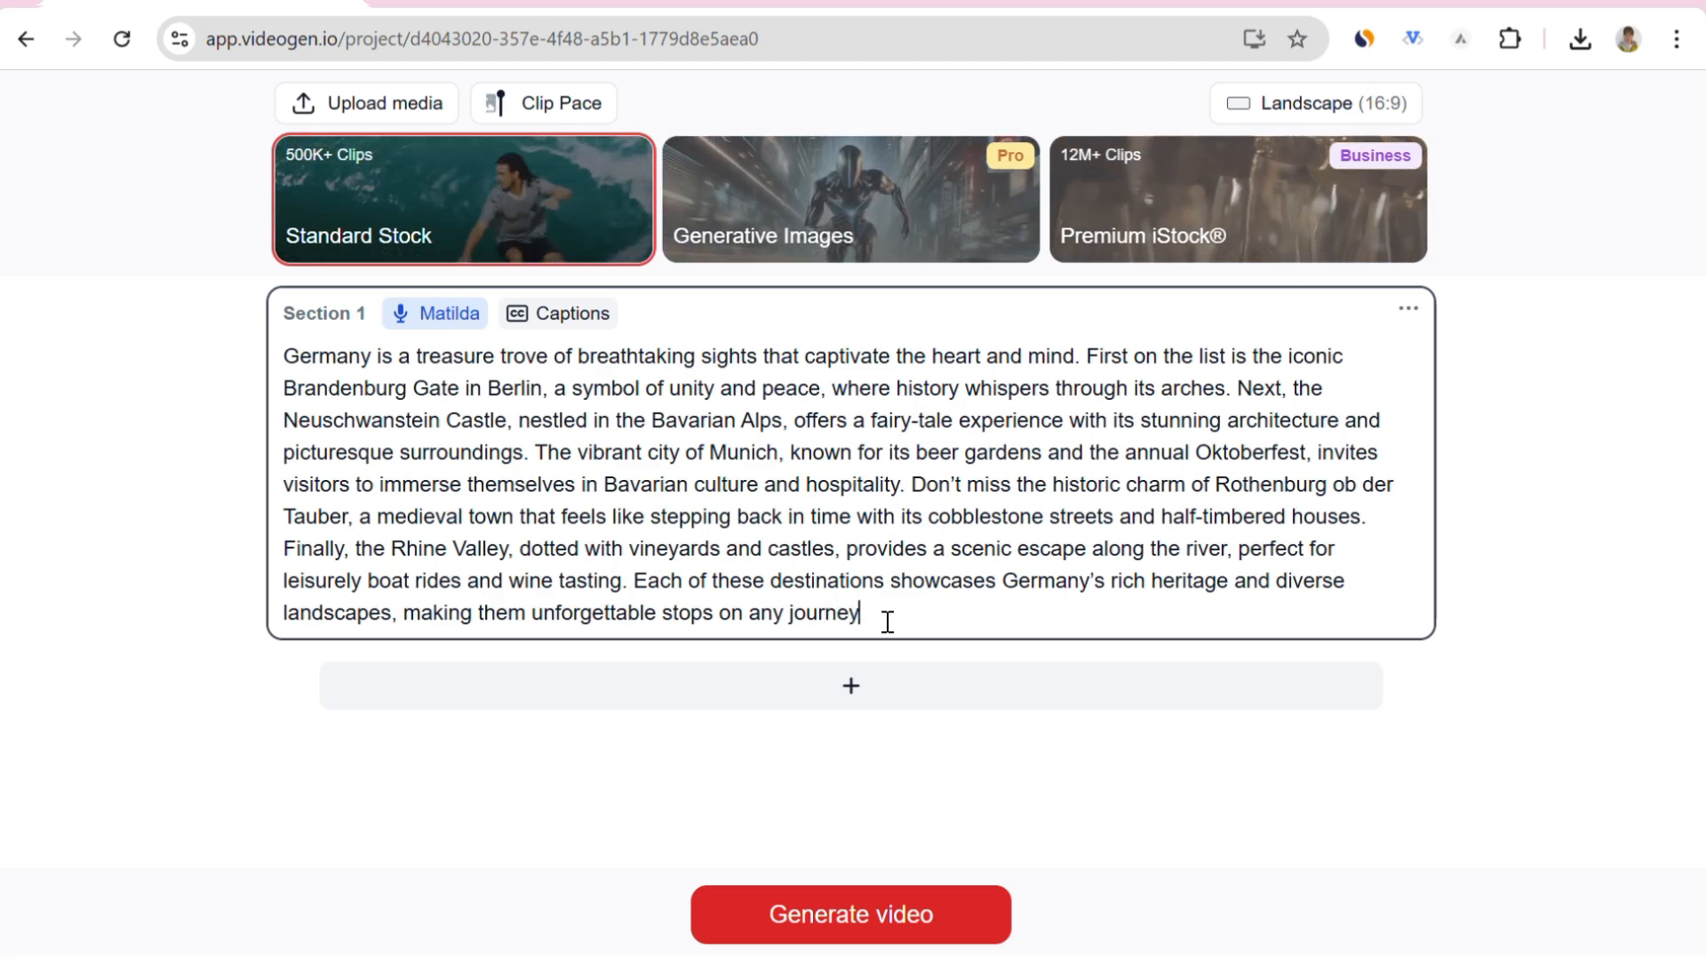
Add an empty second section below the script and delete it again.
left_click(851, 689)
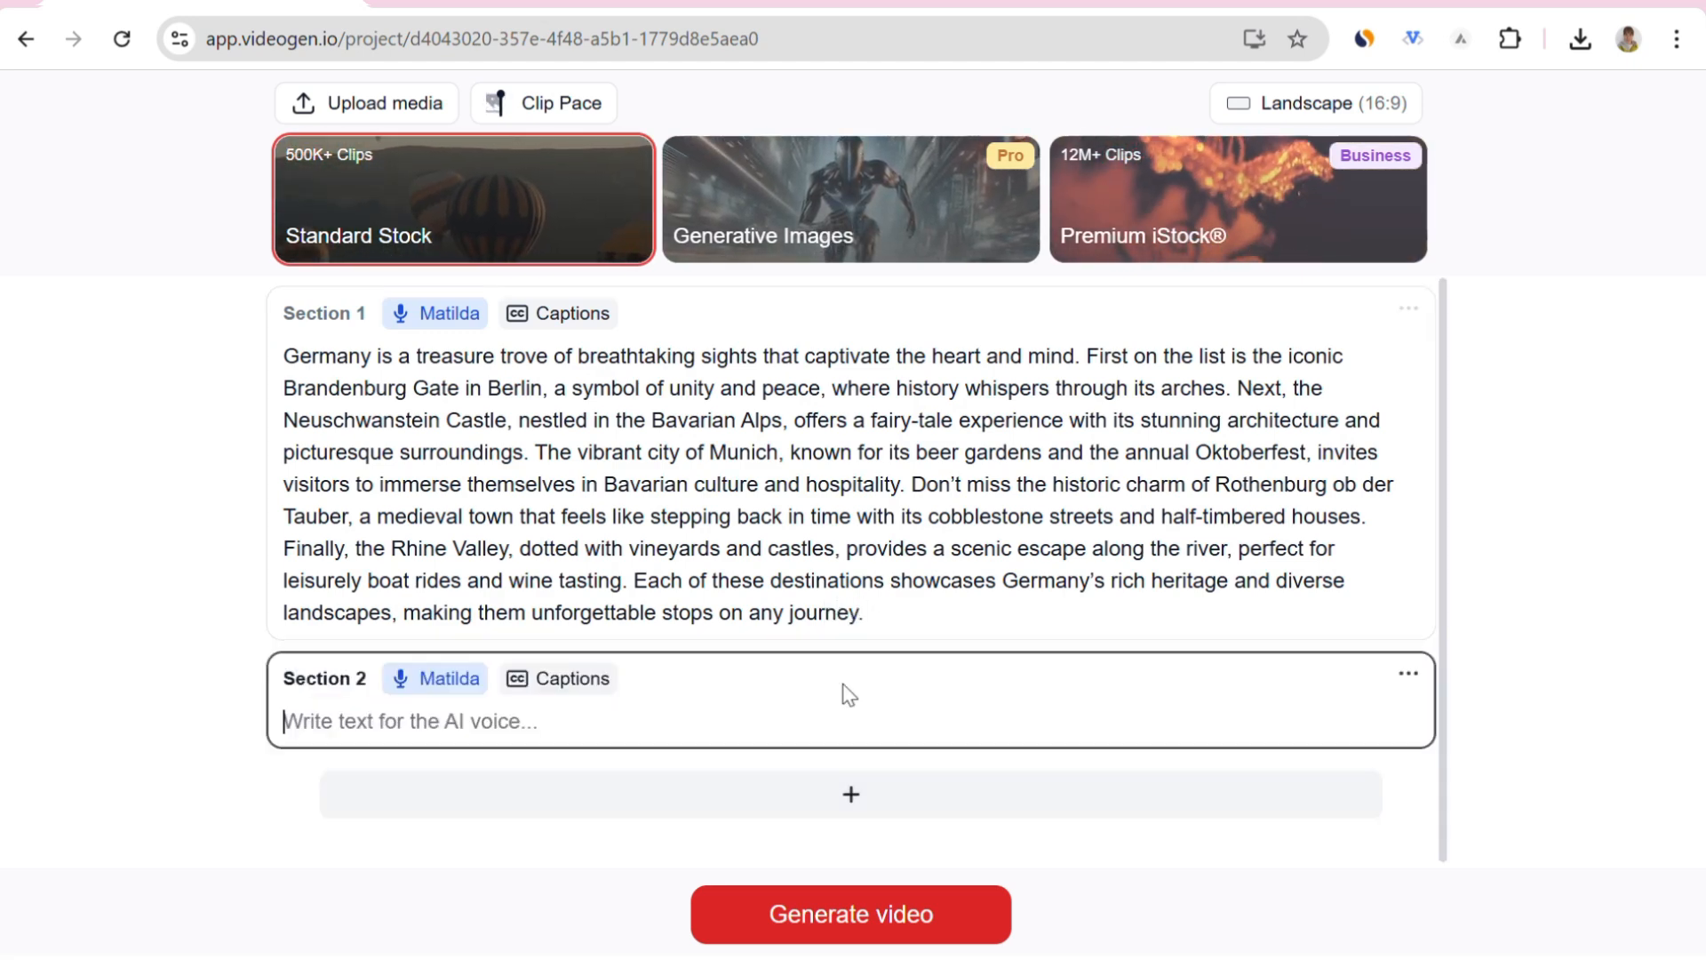
left_click(1409, 674)
left_click(1493, 868)
Browse the available AI voices and check the plans offered for the Generative Images style, keeping the current selections.
left_click(417, 322)
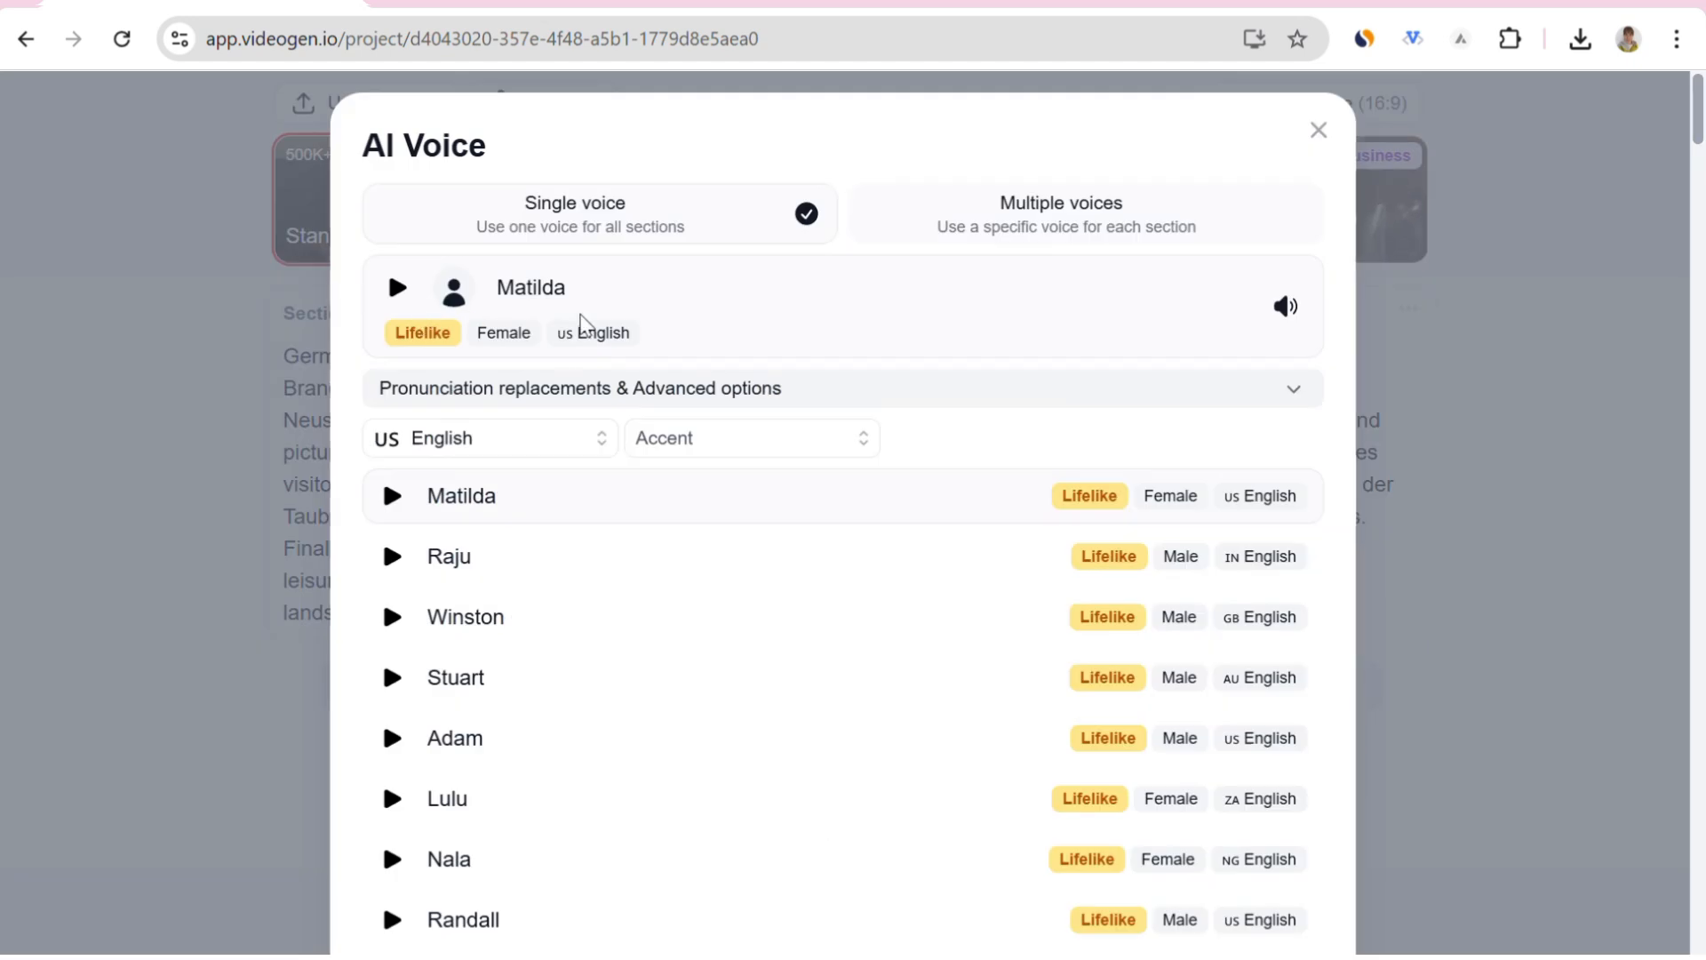
scroll(1013, 454, "down", 9)
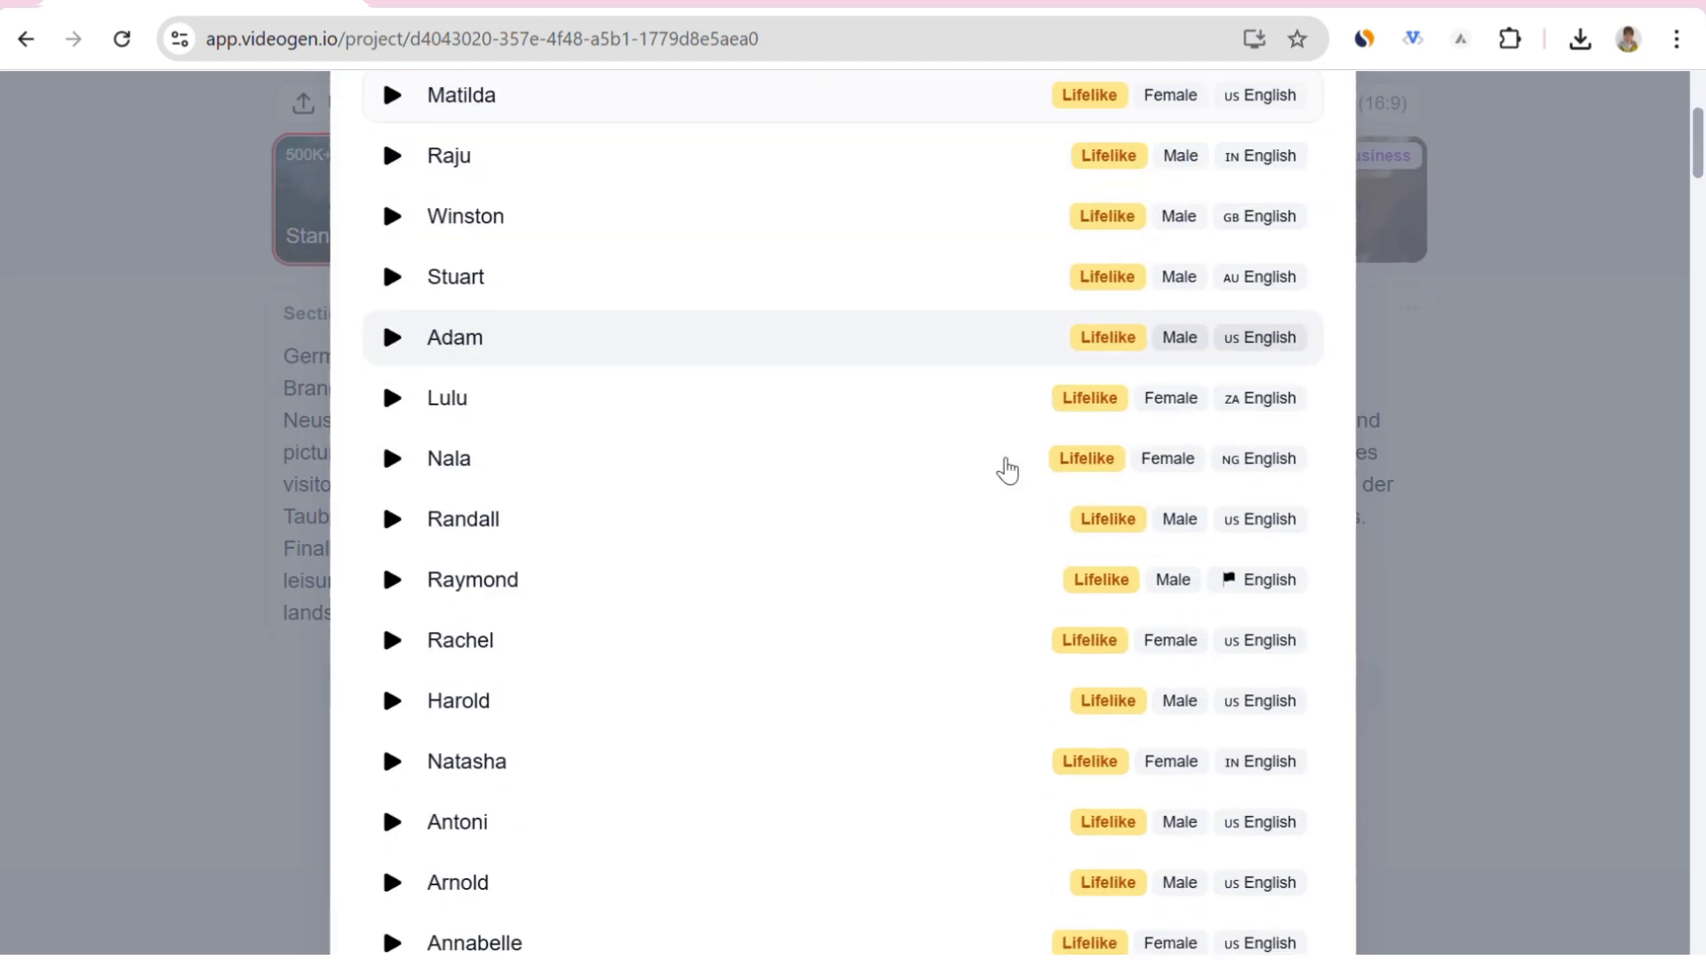
scroll(998, 472, "up", 2)
scroll(1000, 477, "up", 7)
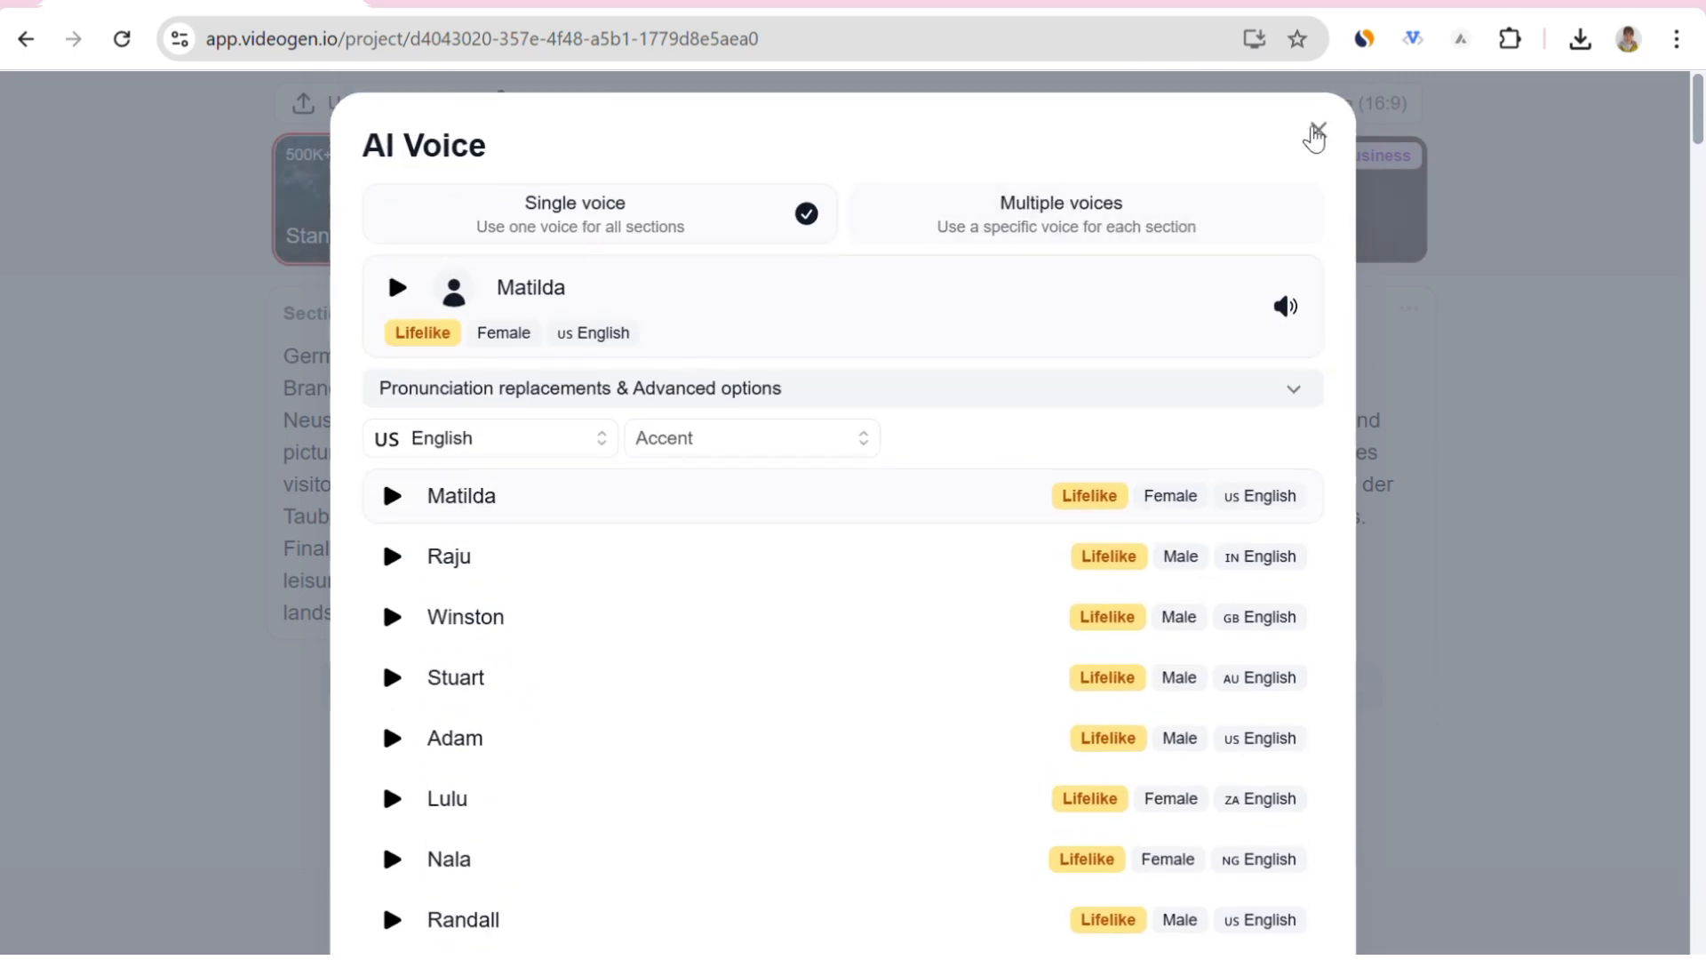
left_click(1316, 133)
left_click(814, 189)
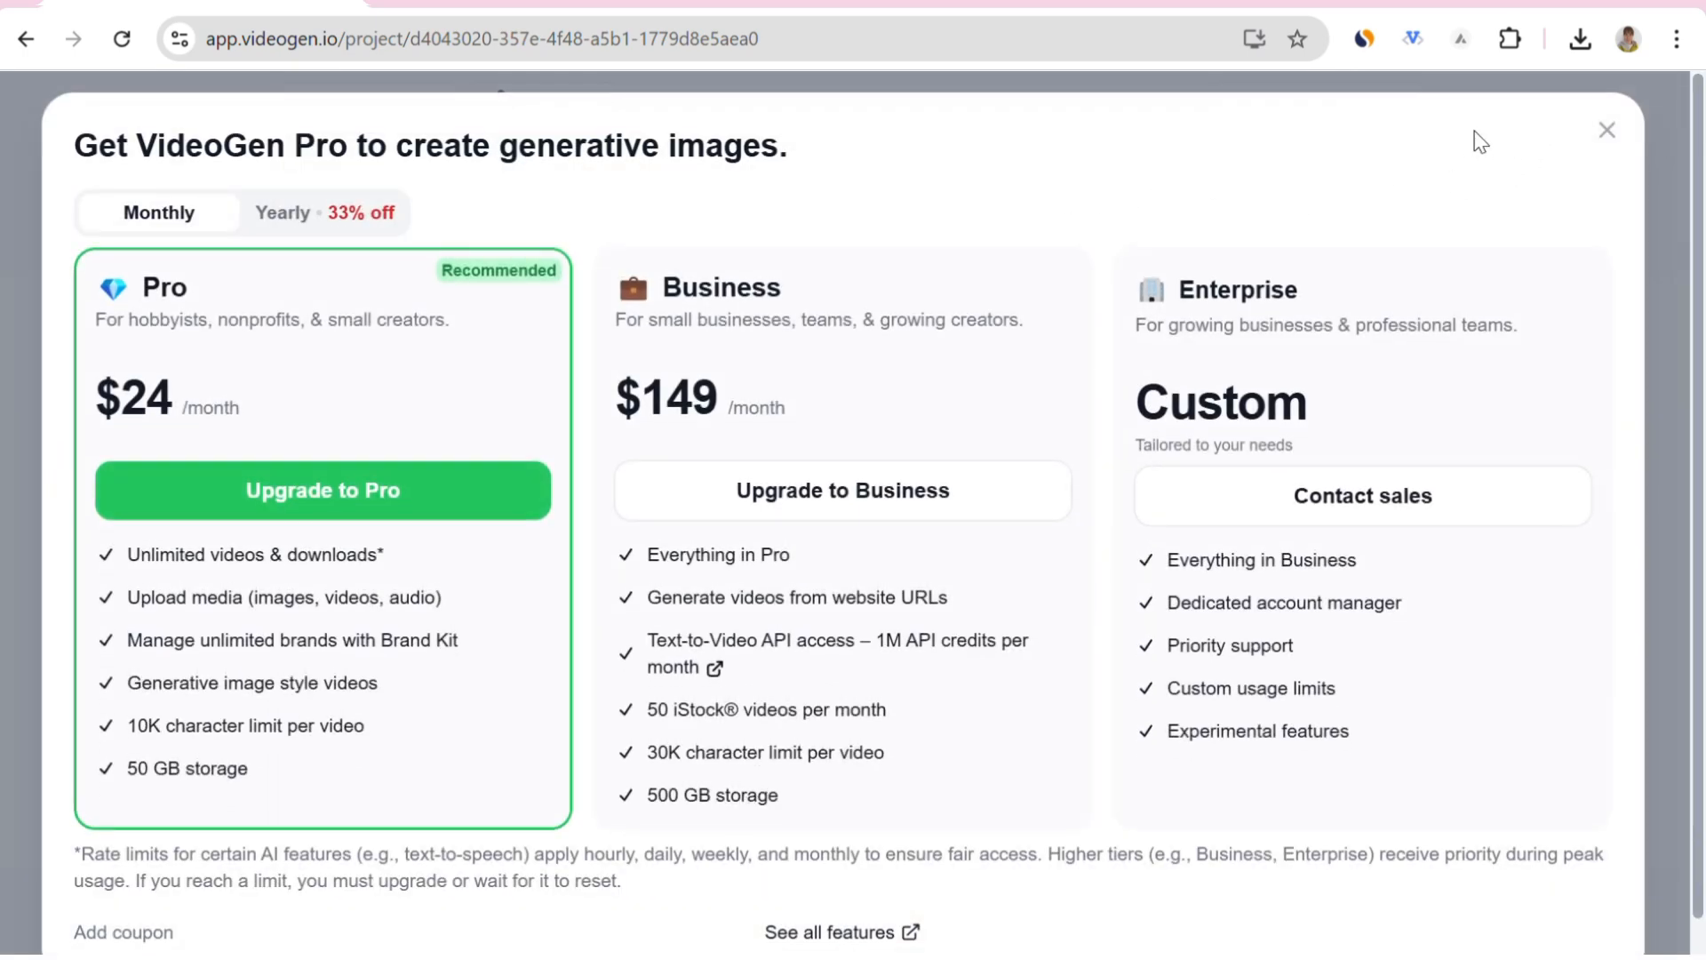
left_click(1607, 131)
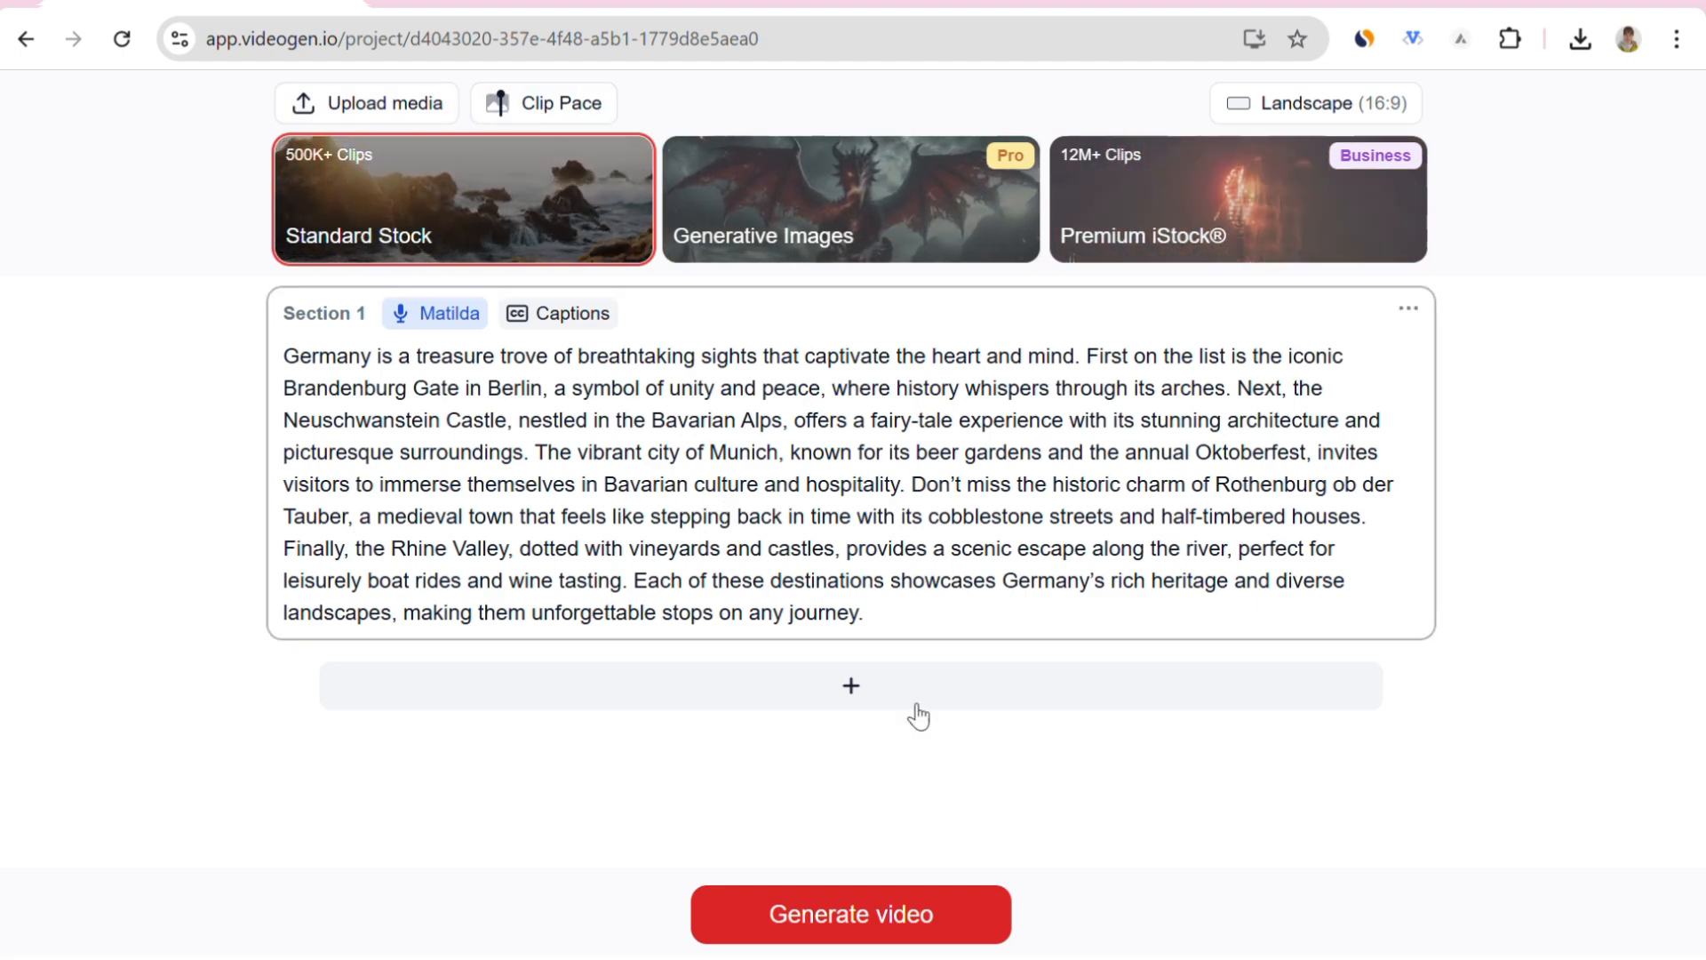
Generate the video with Standard Stock clips, dismissing the upgrade offer, and play it through to the end.
left_click(820, 934)
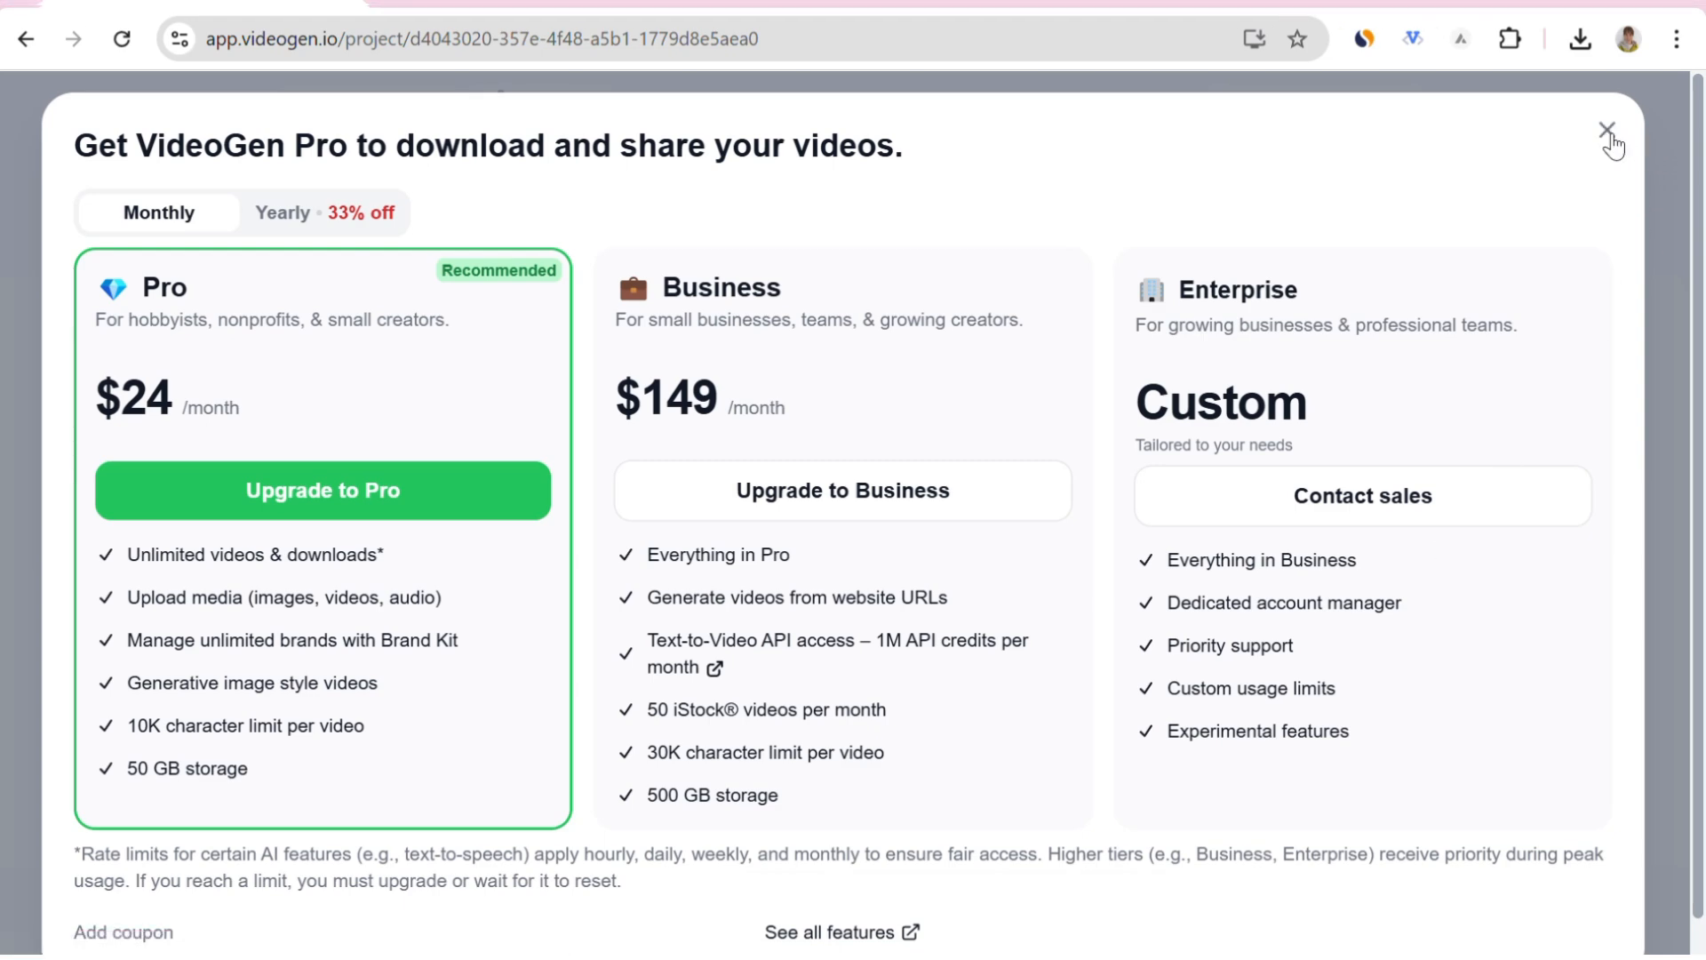
left_click(1606, 133)
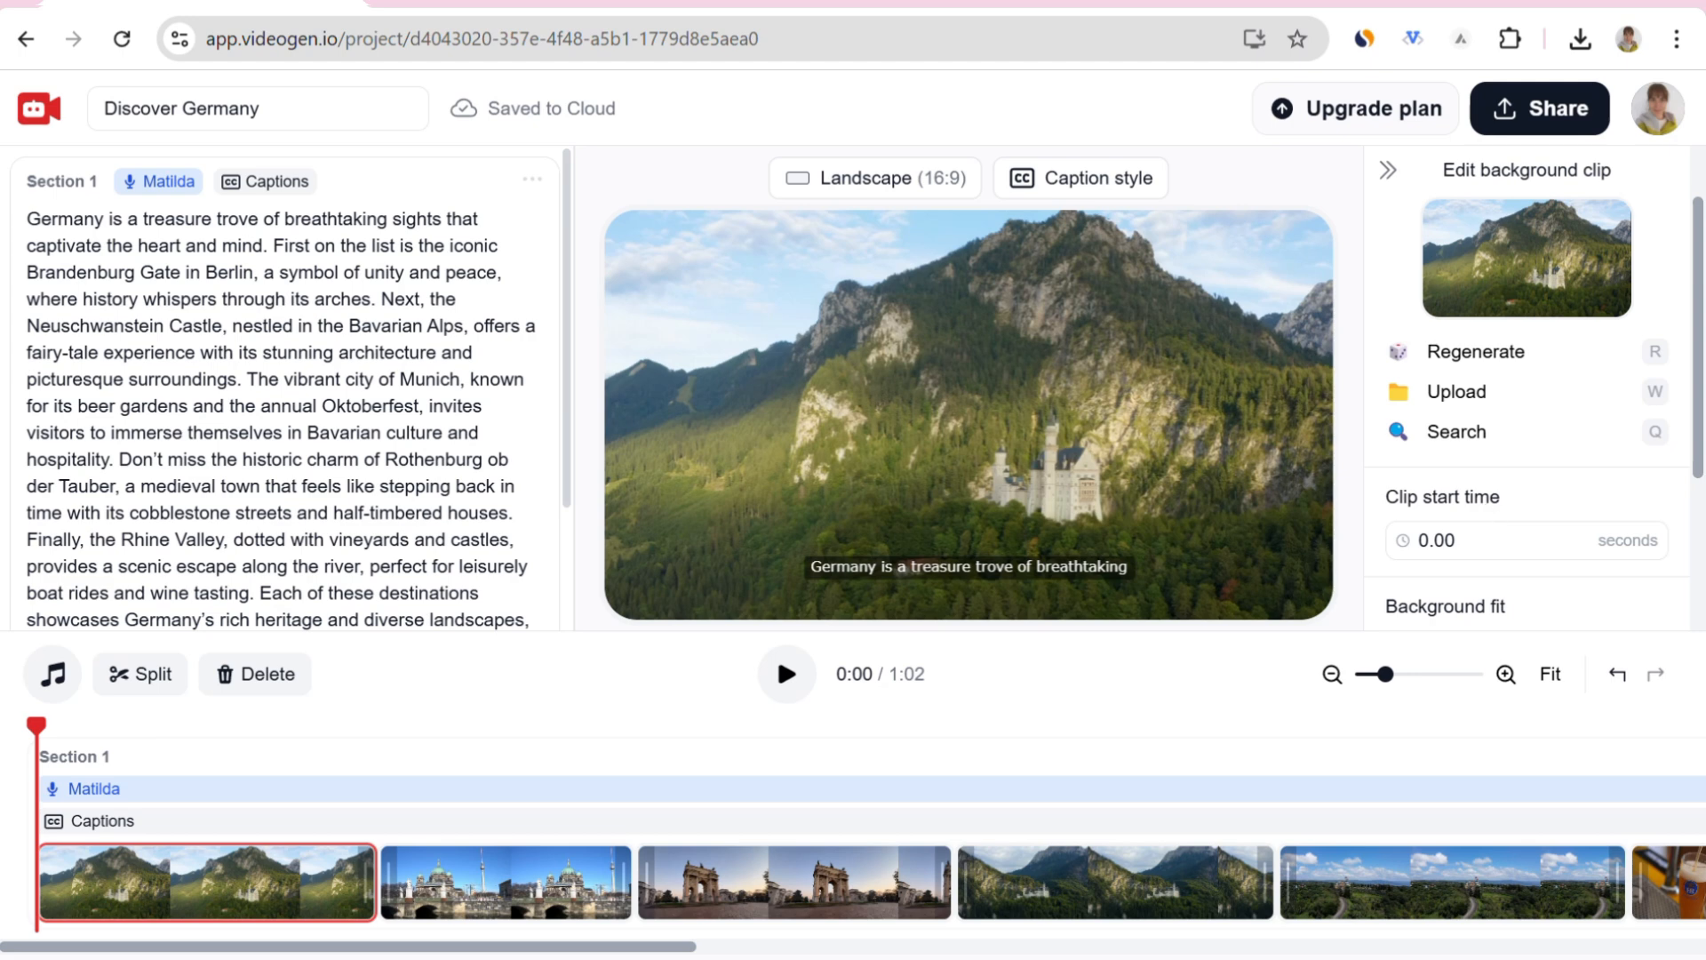
left_click(786, 675)
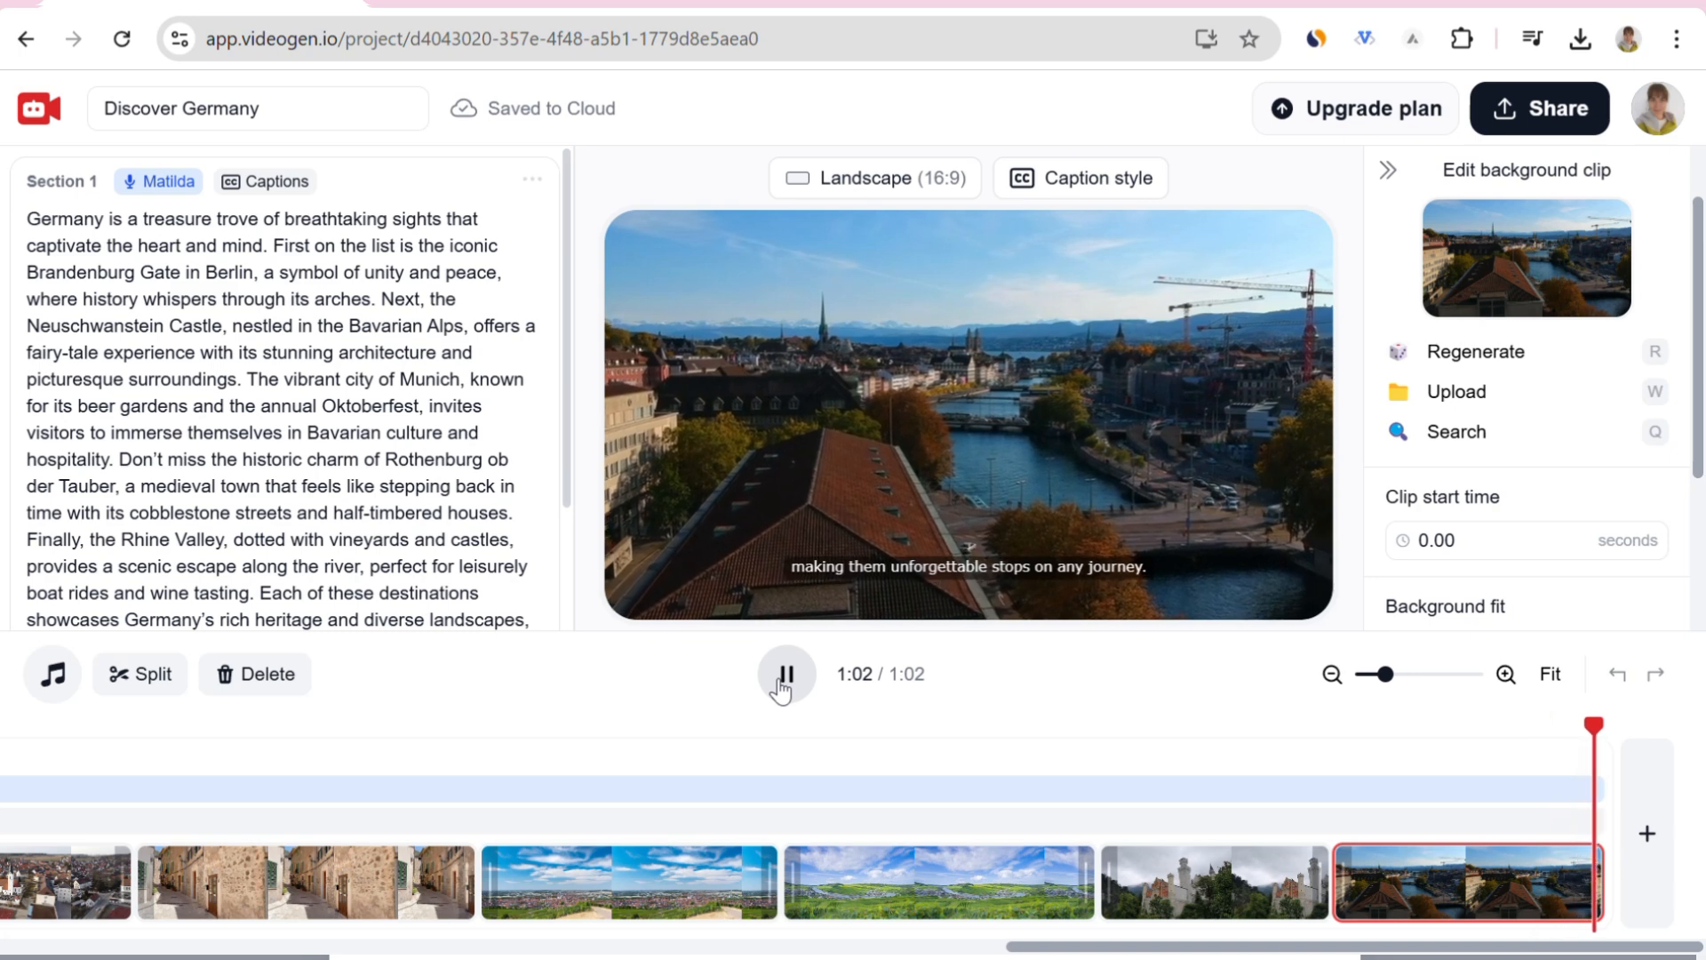
left_click(783, 684)
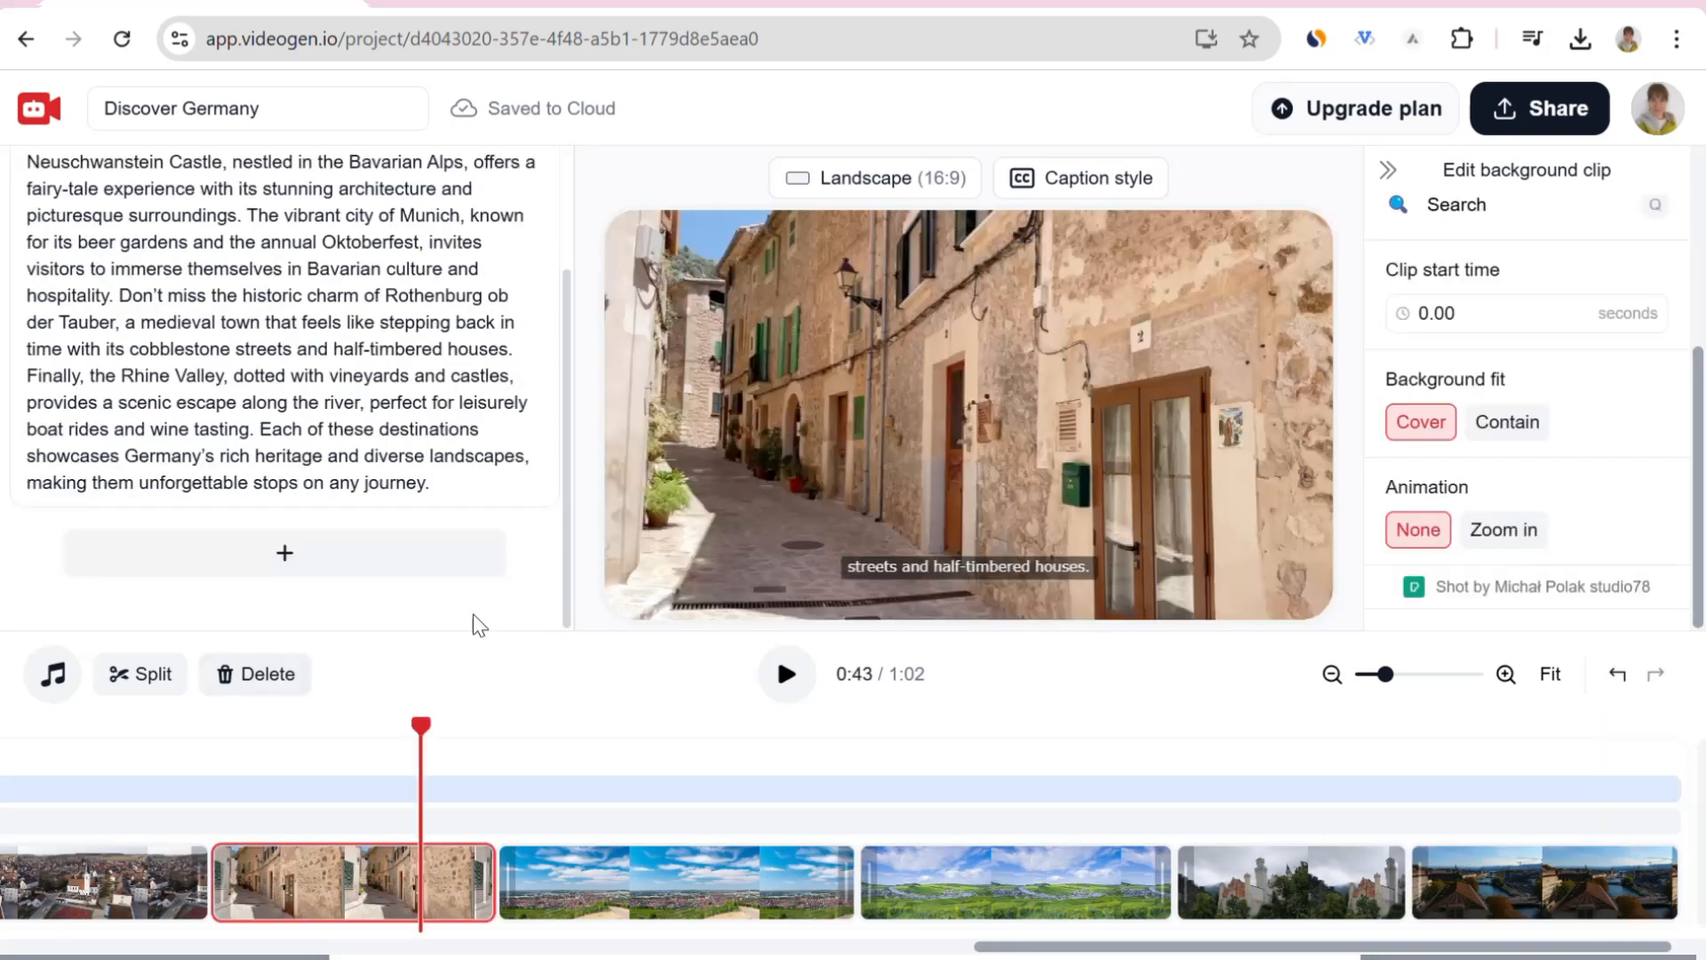
Examine the opening sentences of the Section 1 script in the video editor.
scroll(512, 576, "up", 2)
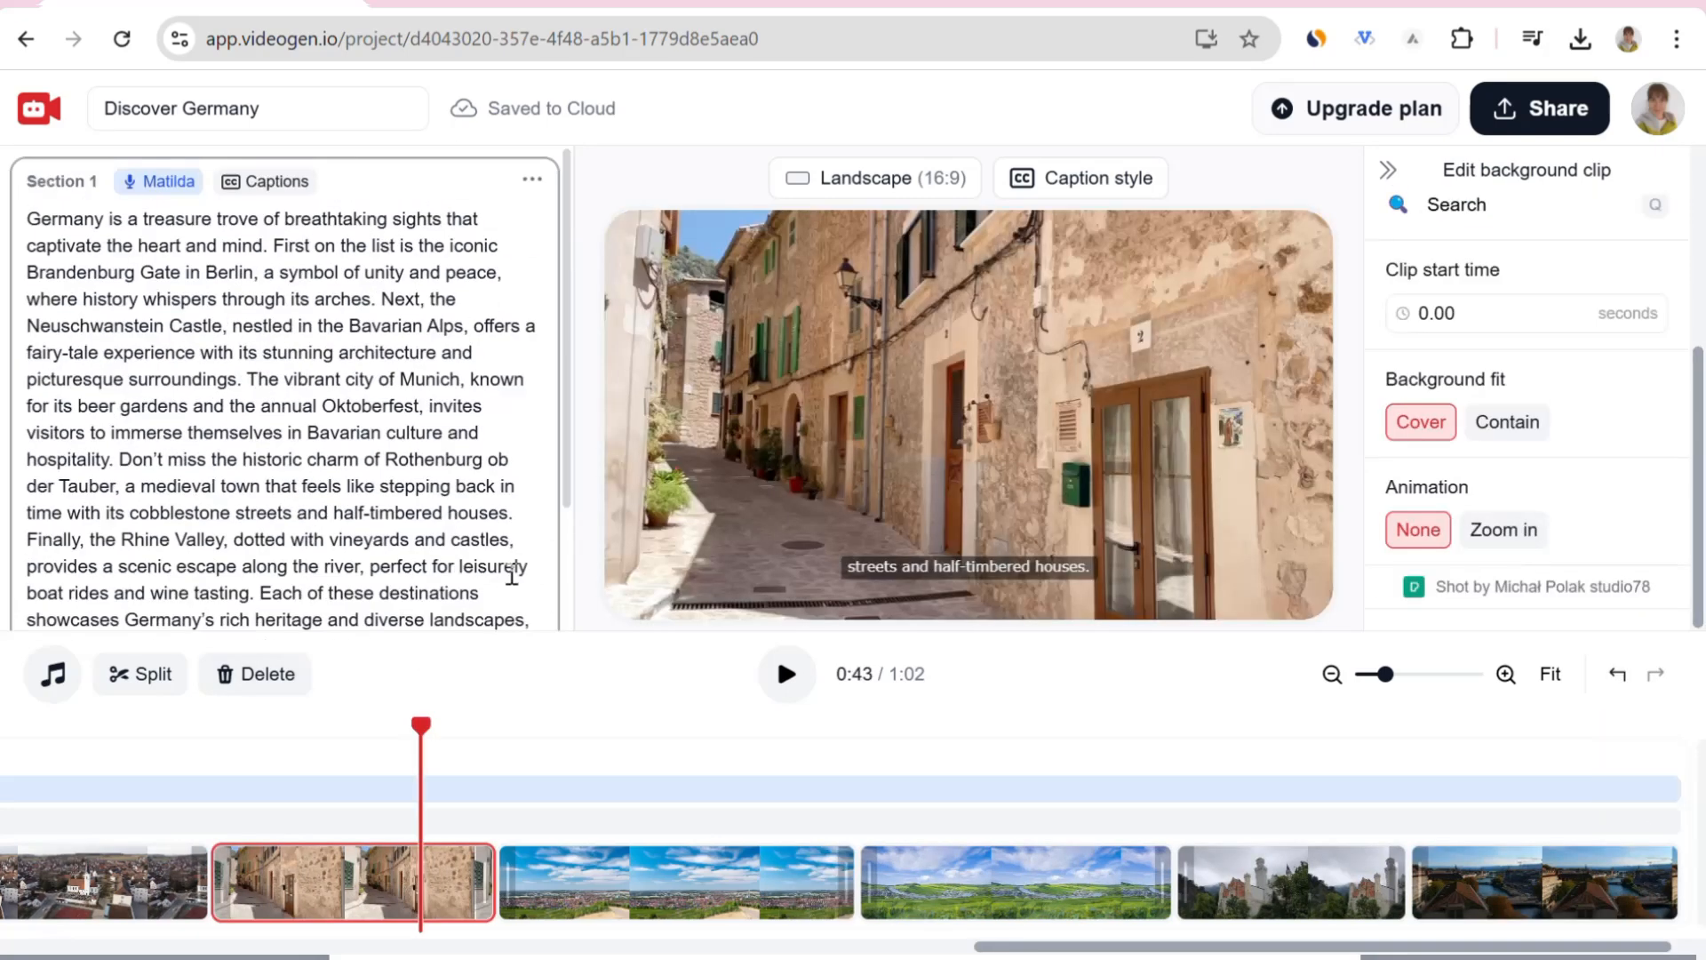
left_click_drag(33, 229, 256, 240)
left_click(242, 237)
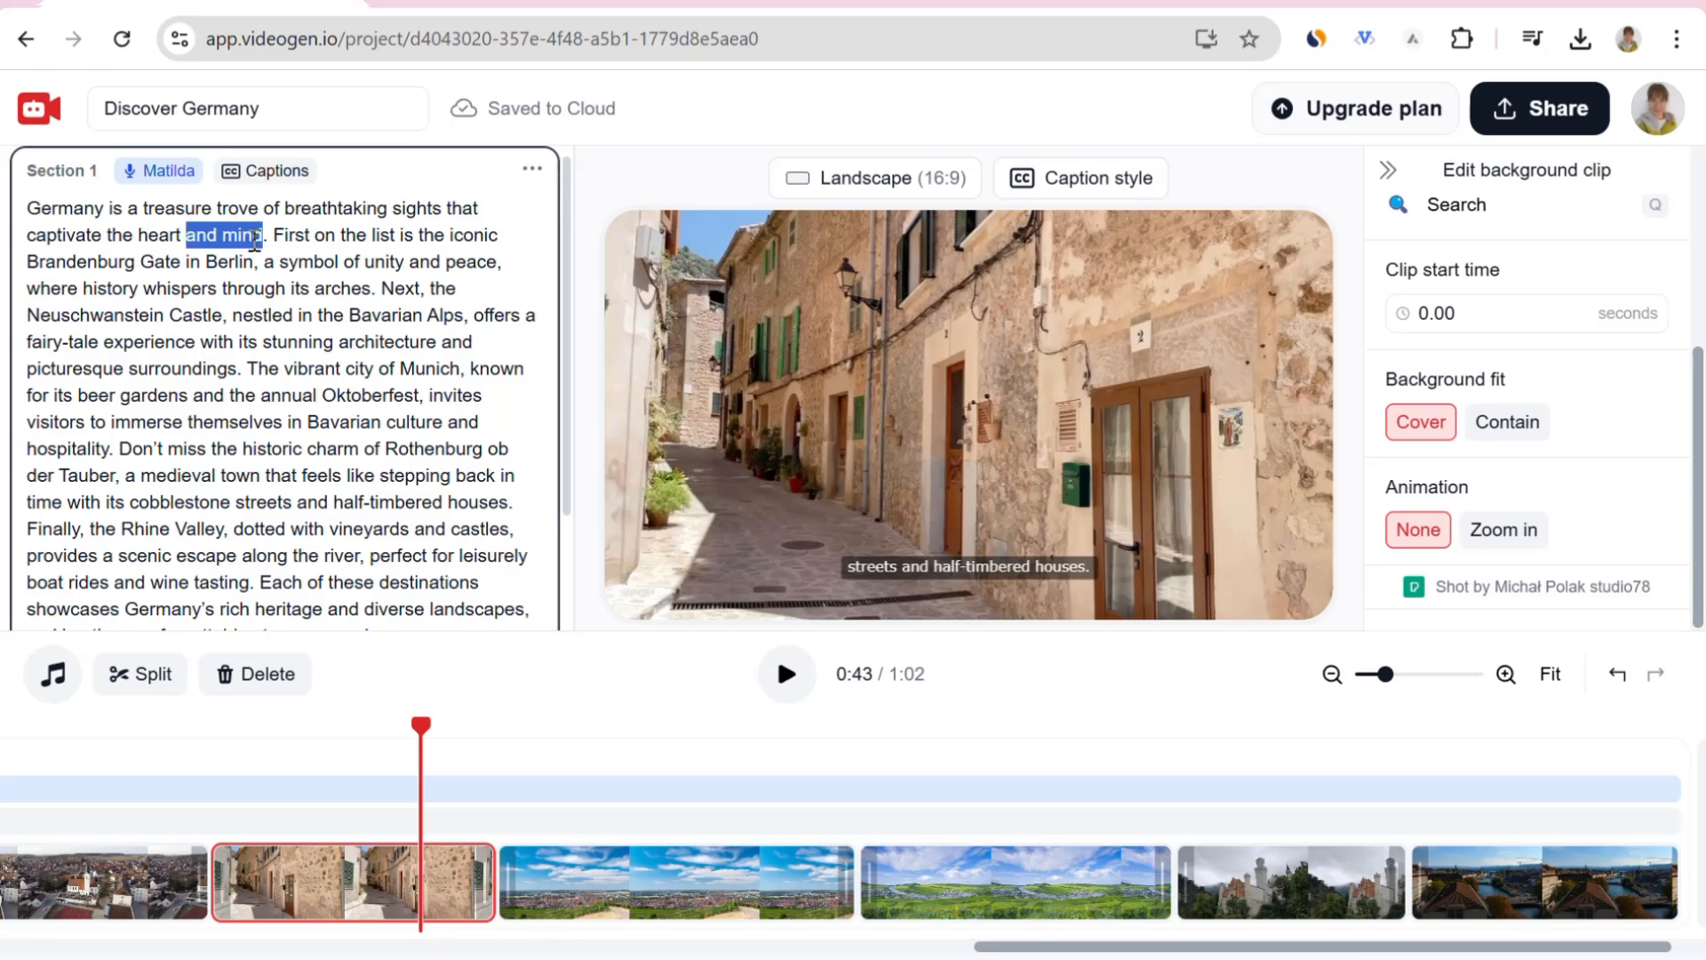
left_click(286, 205)
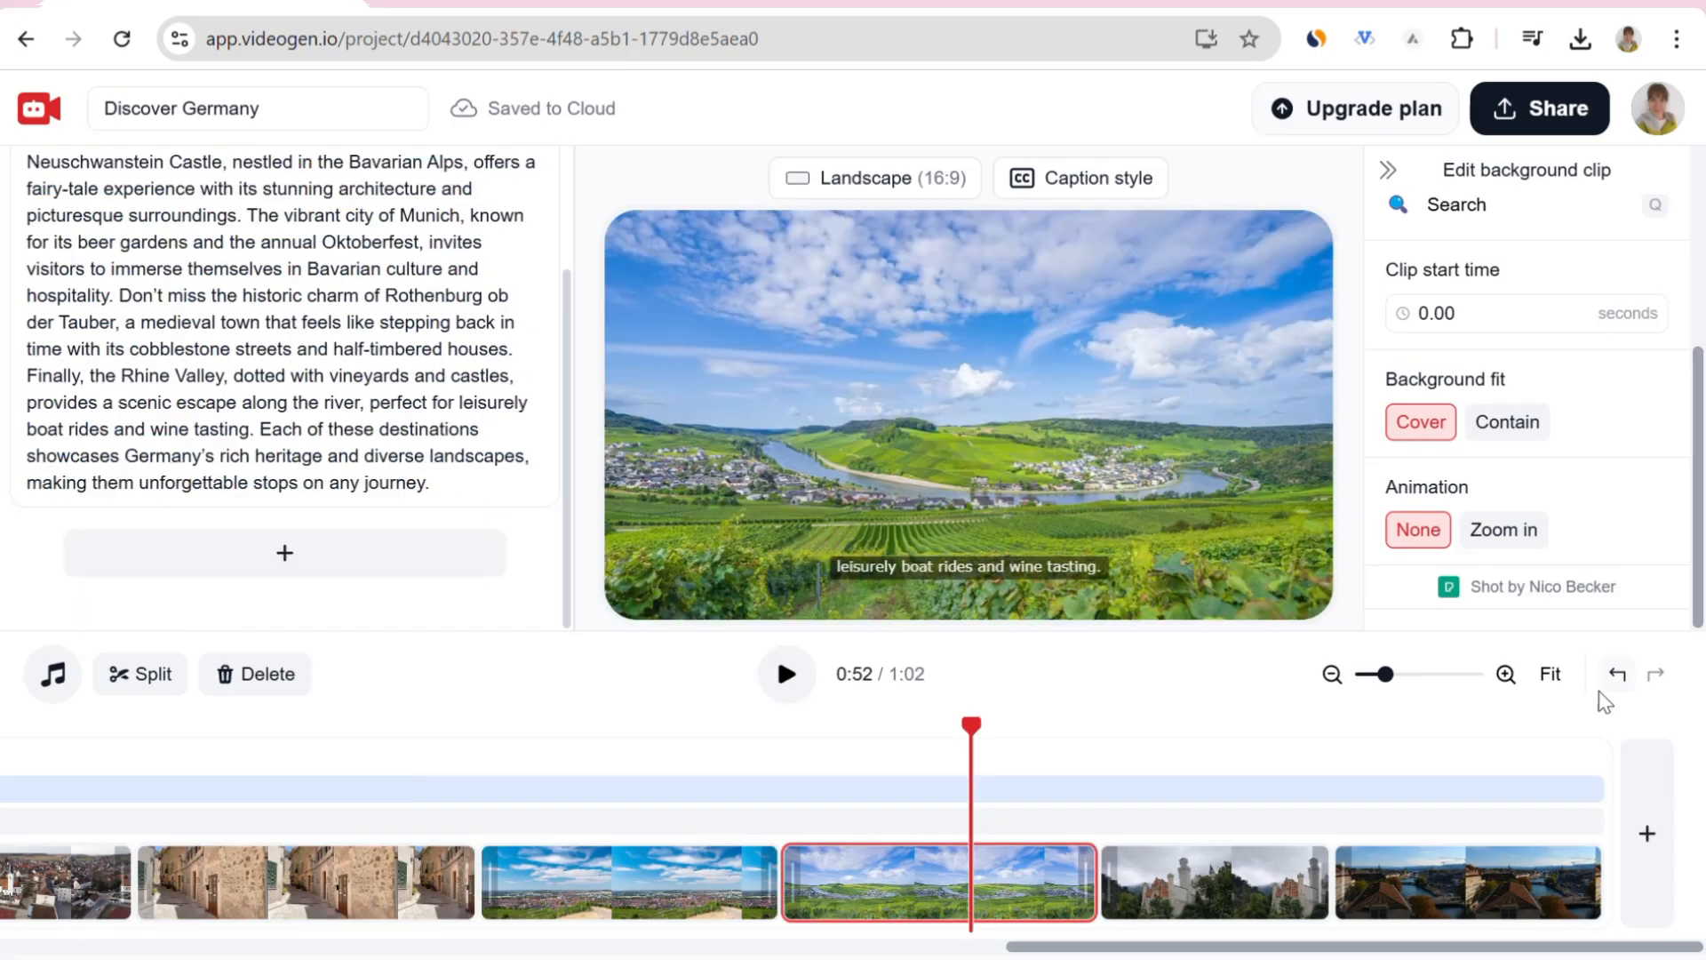
Shorten the old stone street clip in the timeline by trimming its end.
left_click(369, 880)
left_click_drag(467, 886, 379, 886)
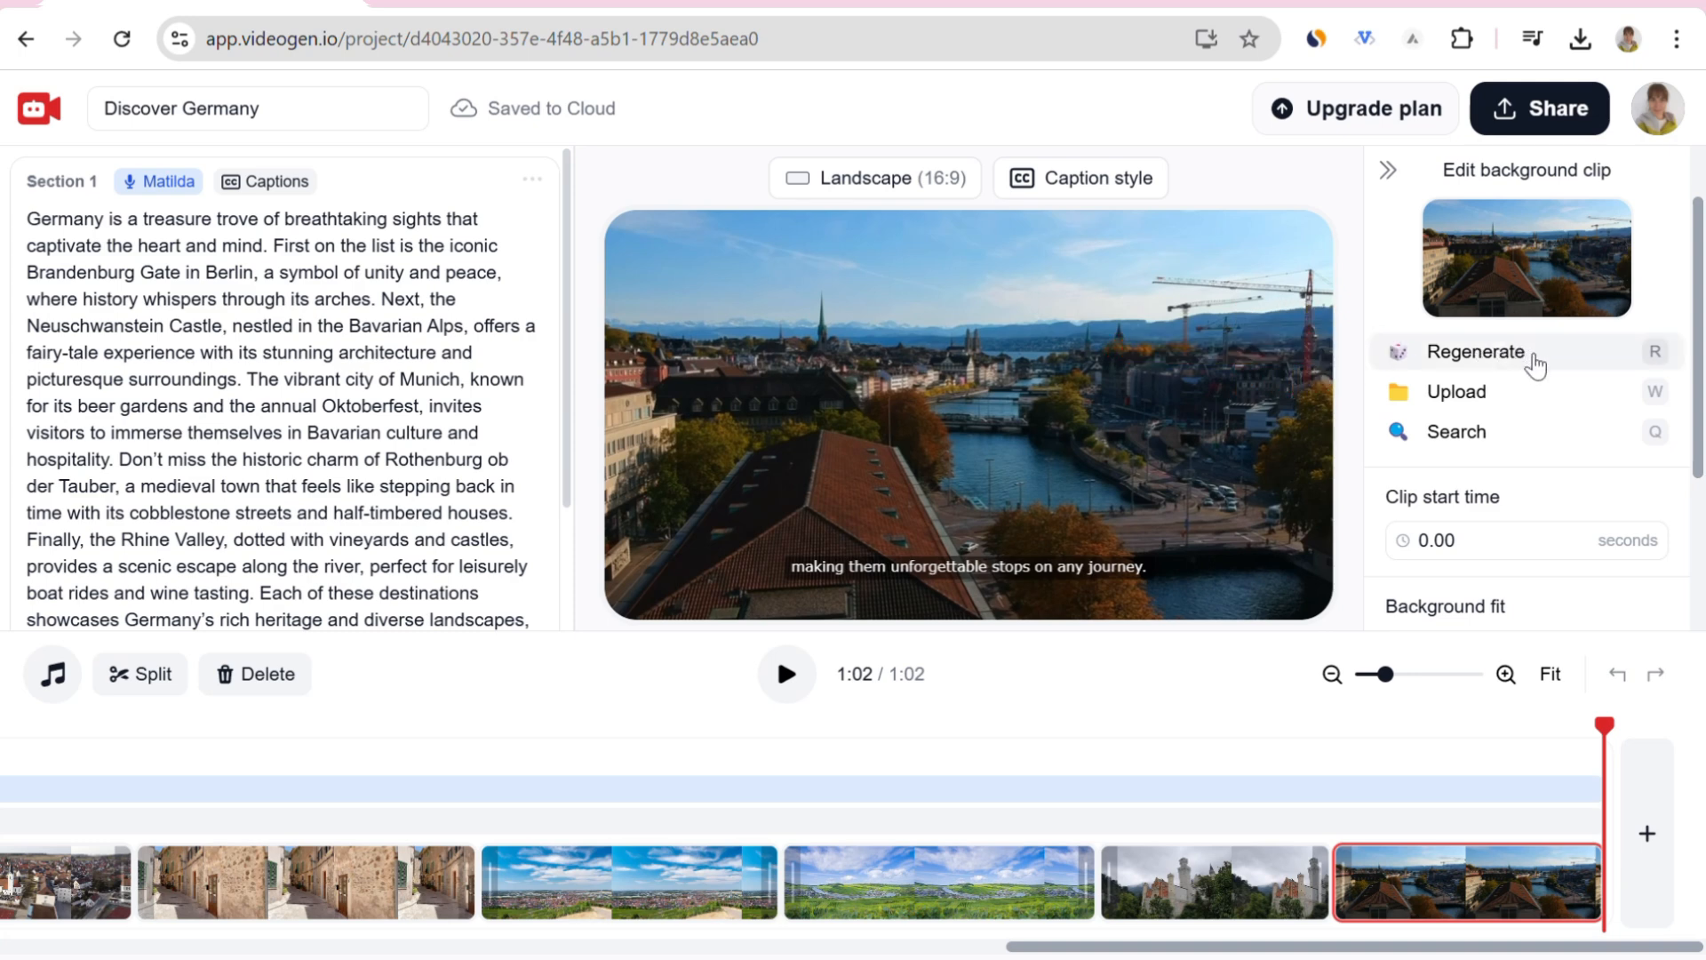
Search the free stock videos for "germany" as a replacement for the last clip, and look over the clip's other settings.
left_click(1480, 435)
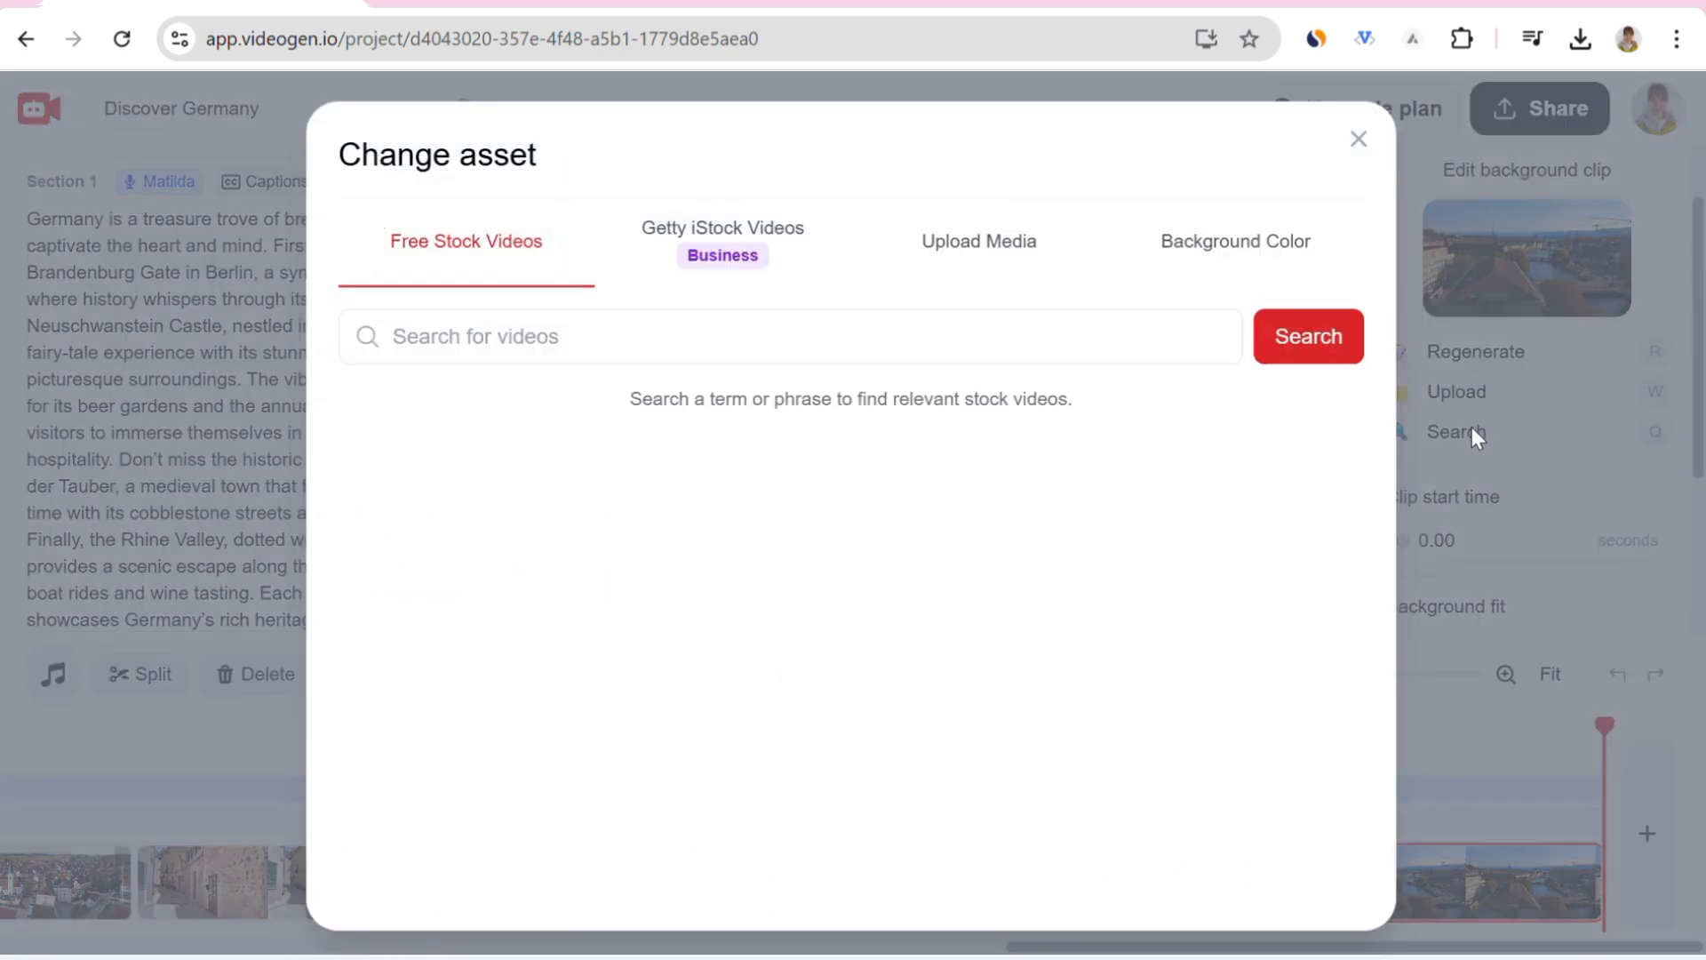
left_click(585, 351)
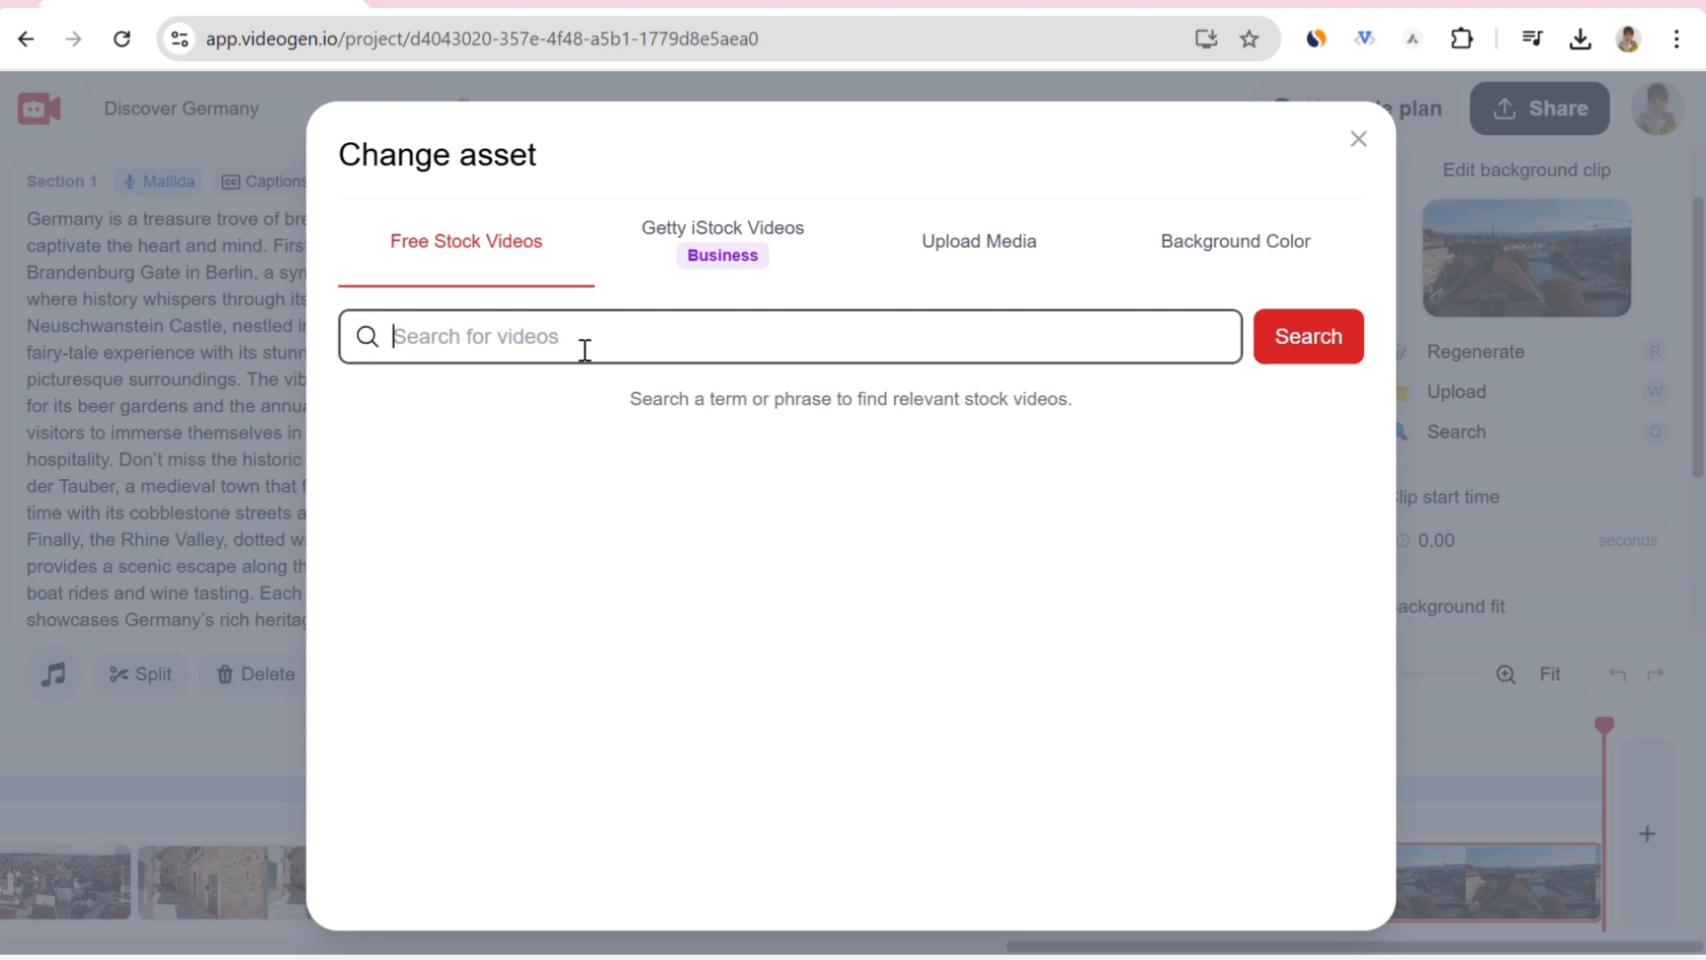
type("germany")
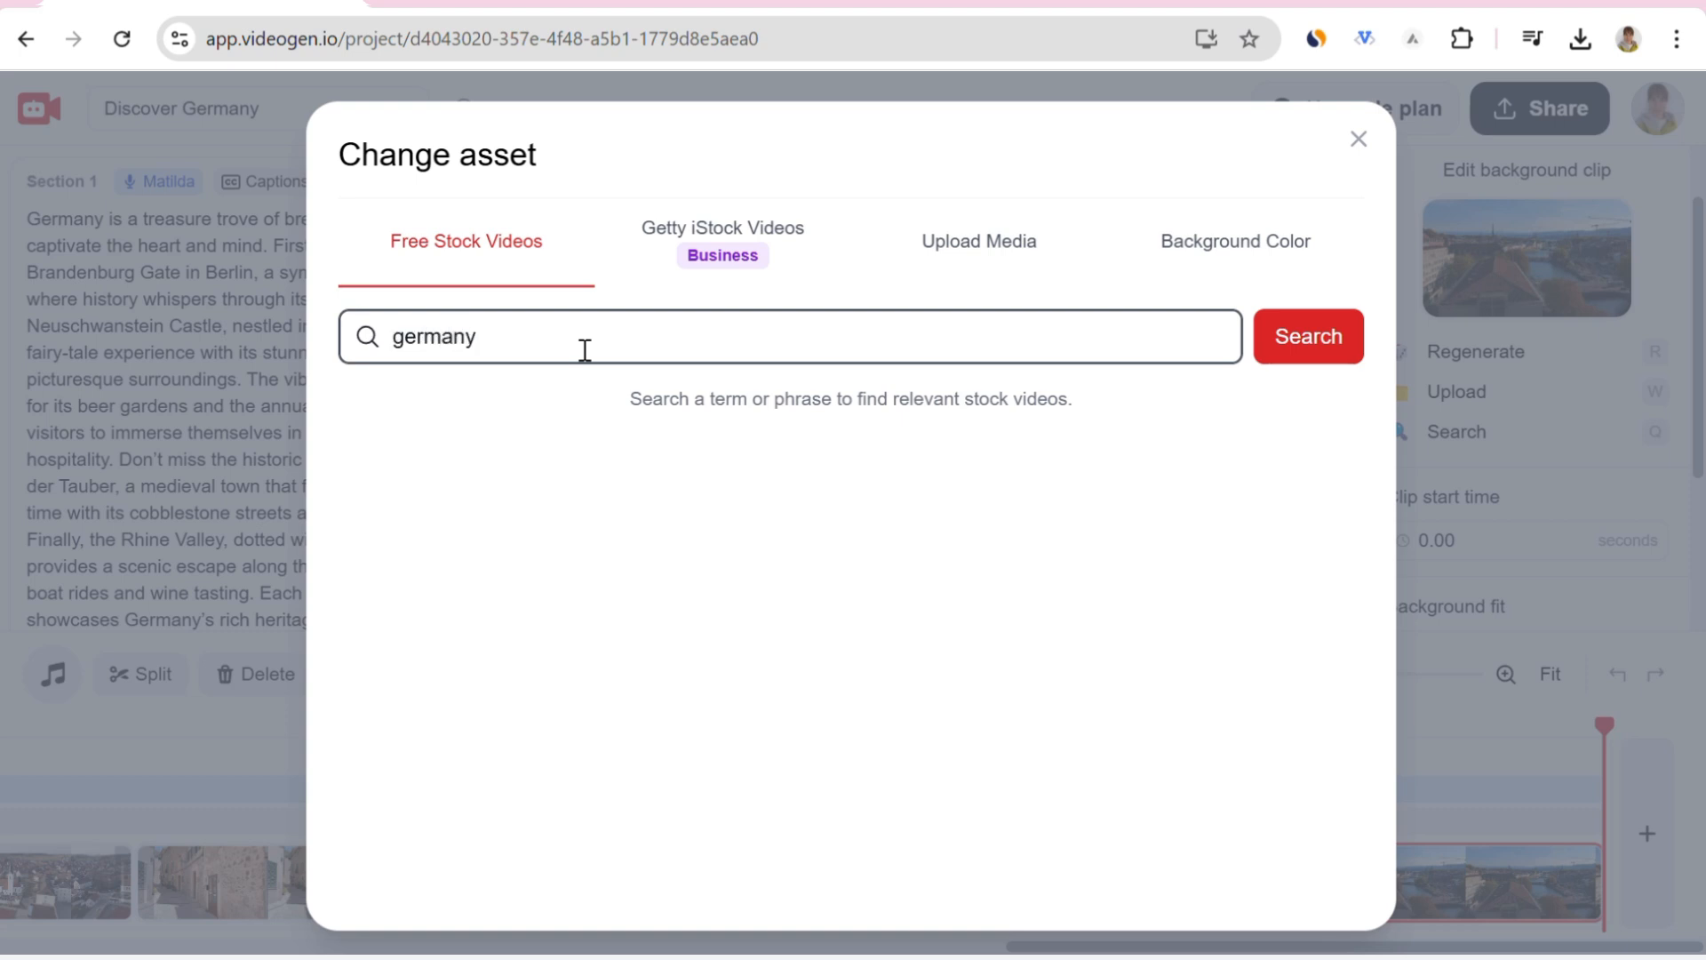
left_click(1308, 341)
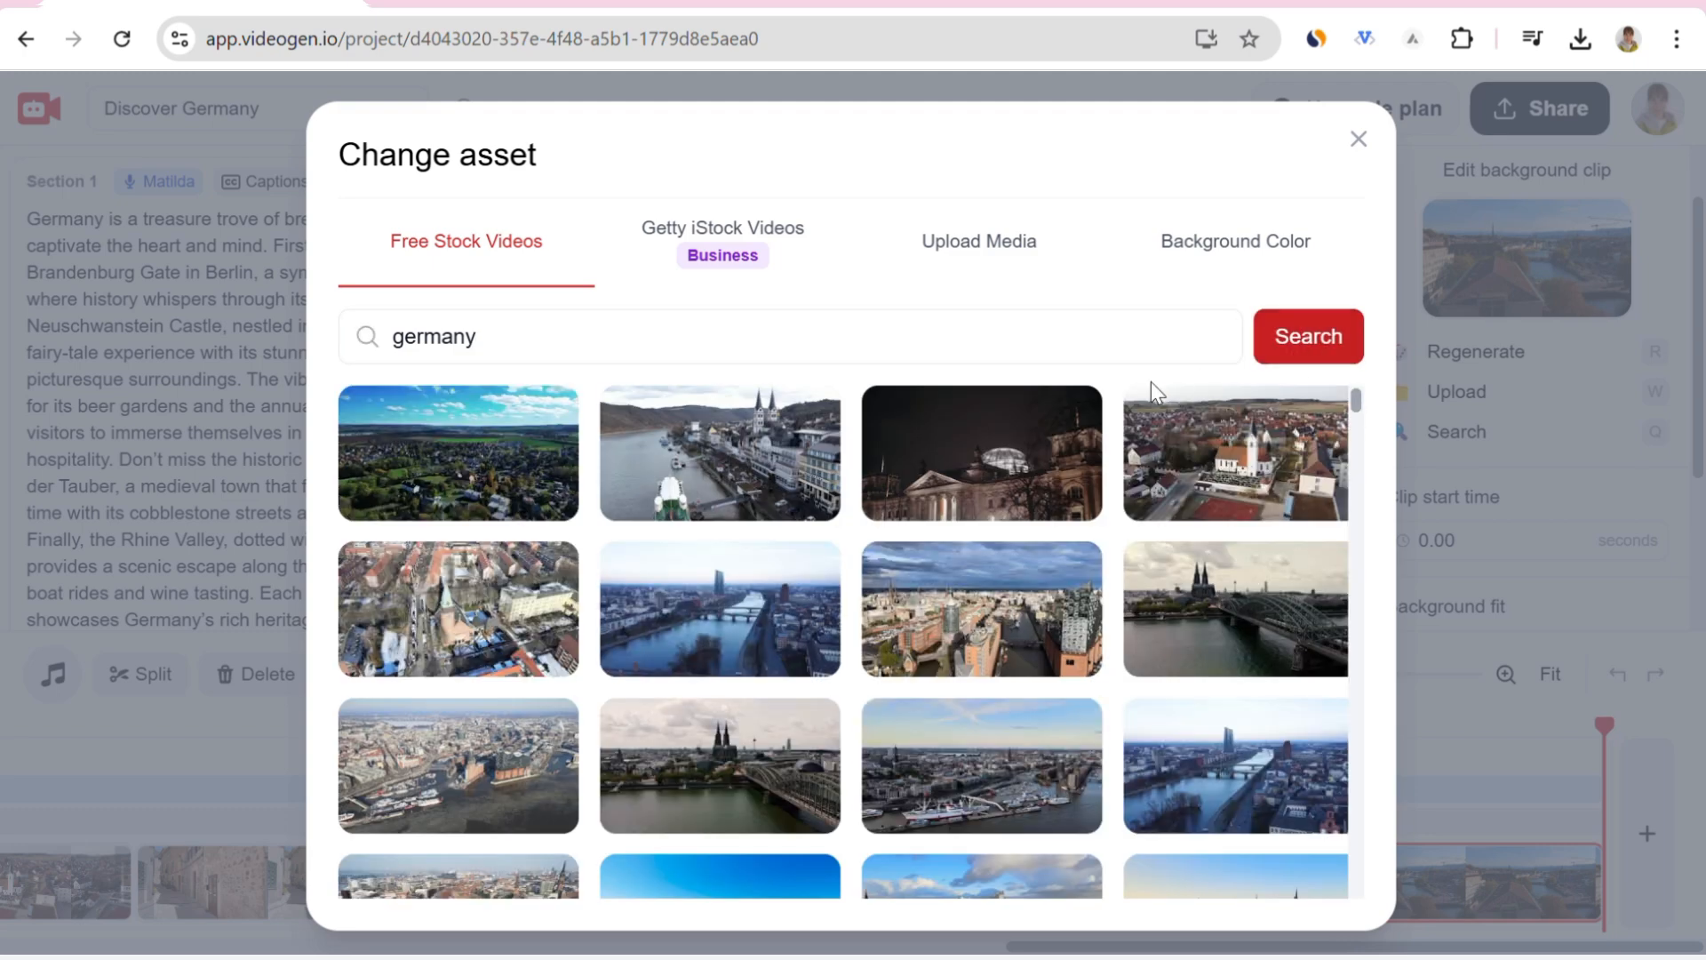
left_click(1440, 368)
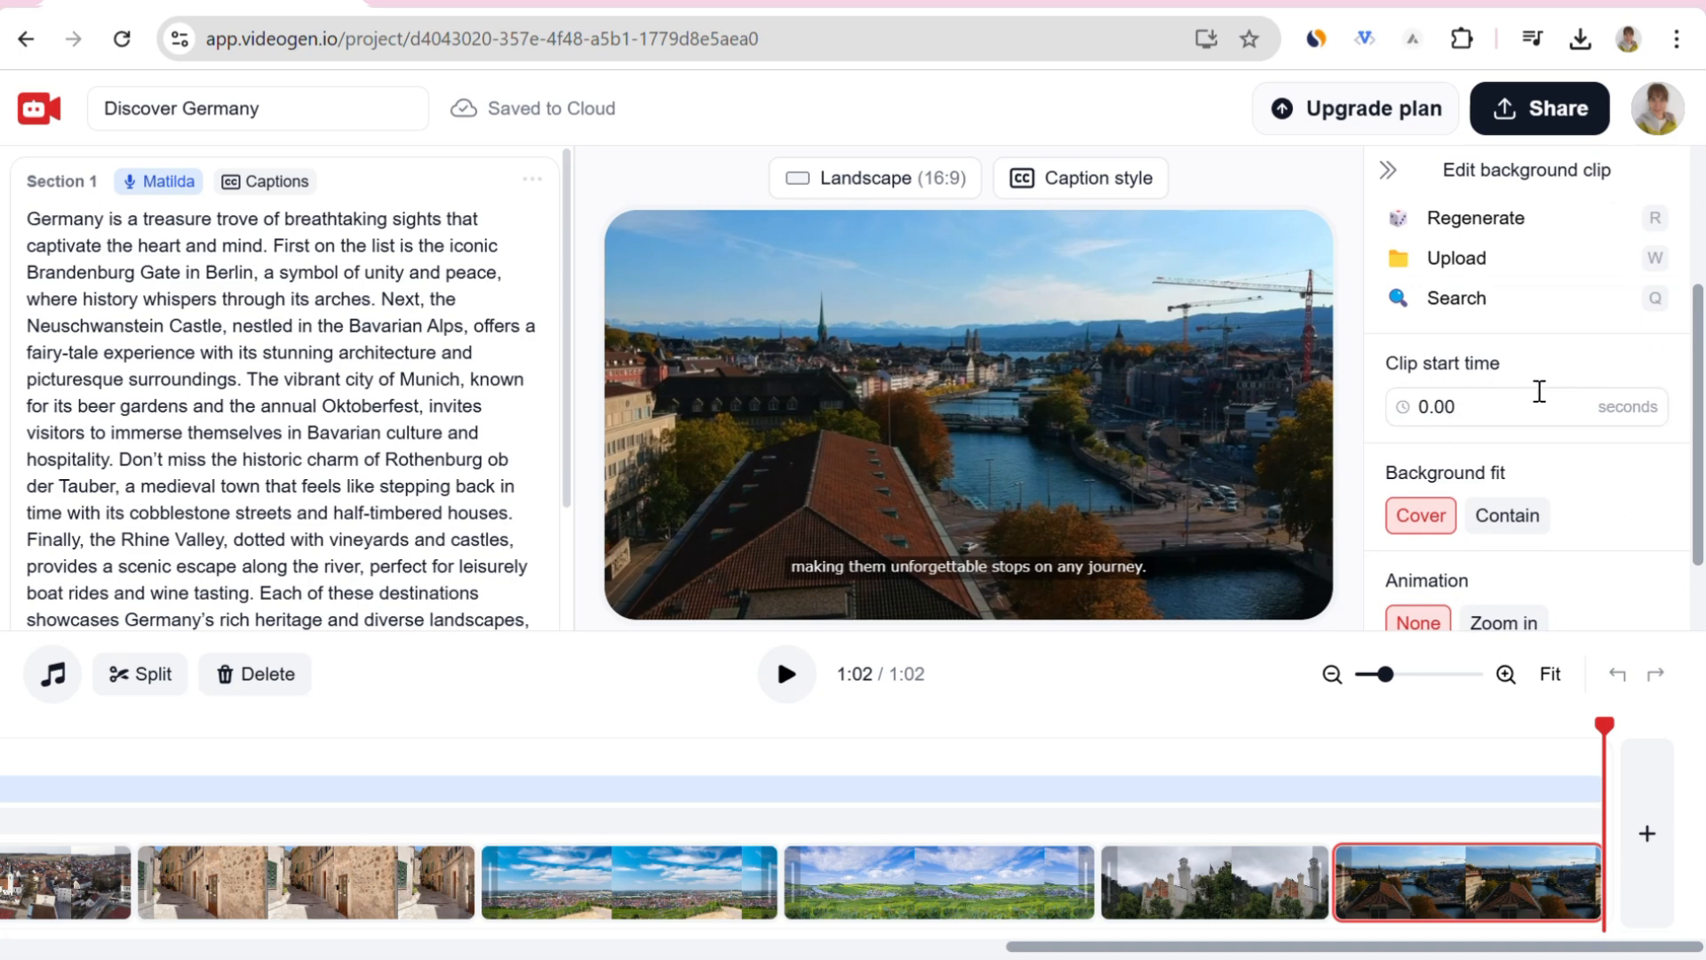
scroll(1458, 388, "down", 1)
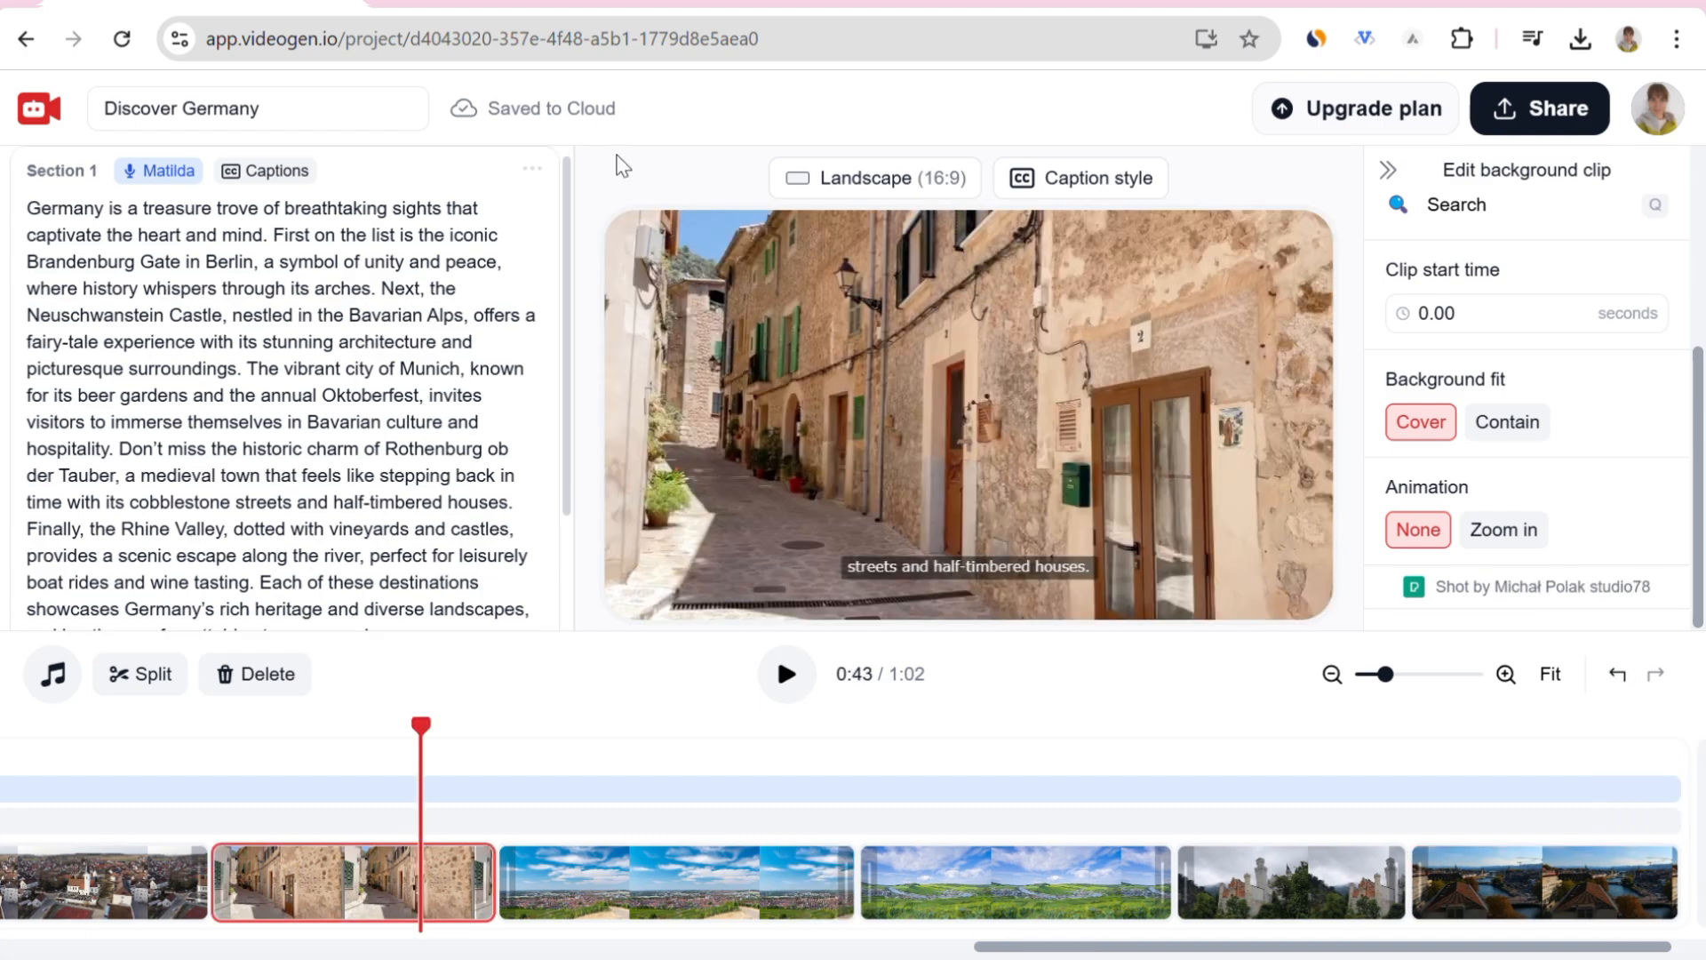
Apply the Instagramer preset to the video's captions.
left_click(1118, 189)
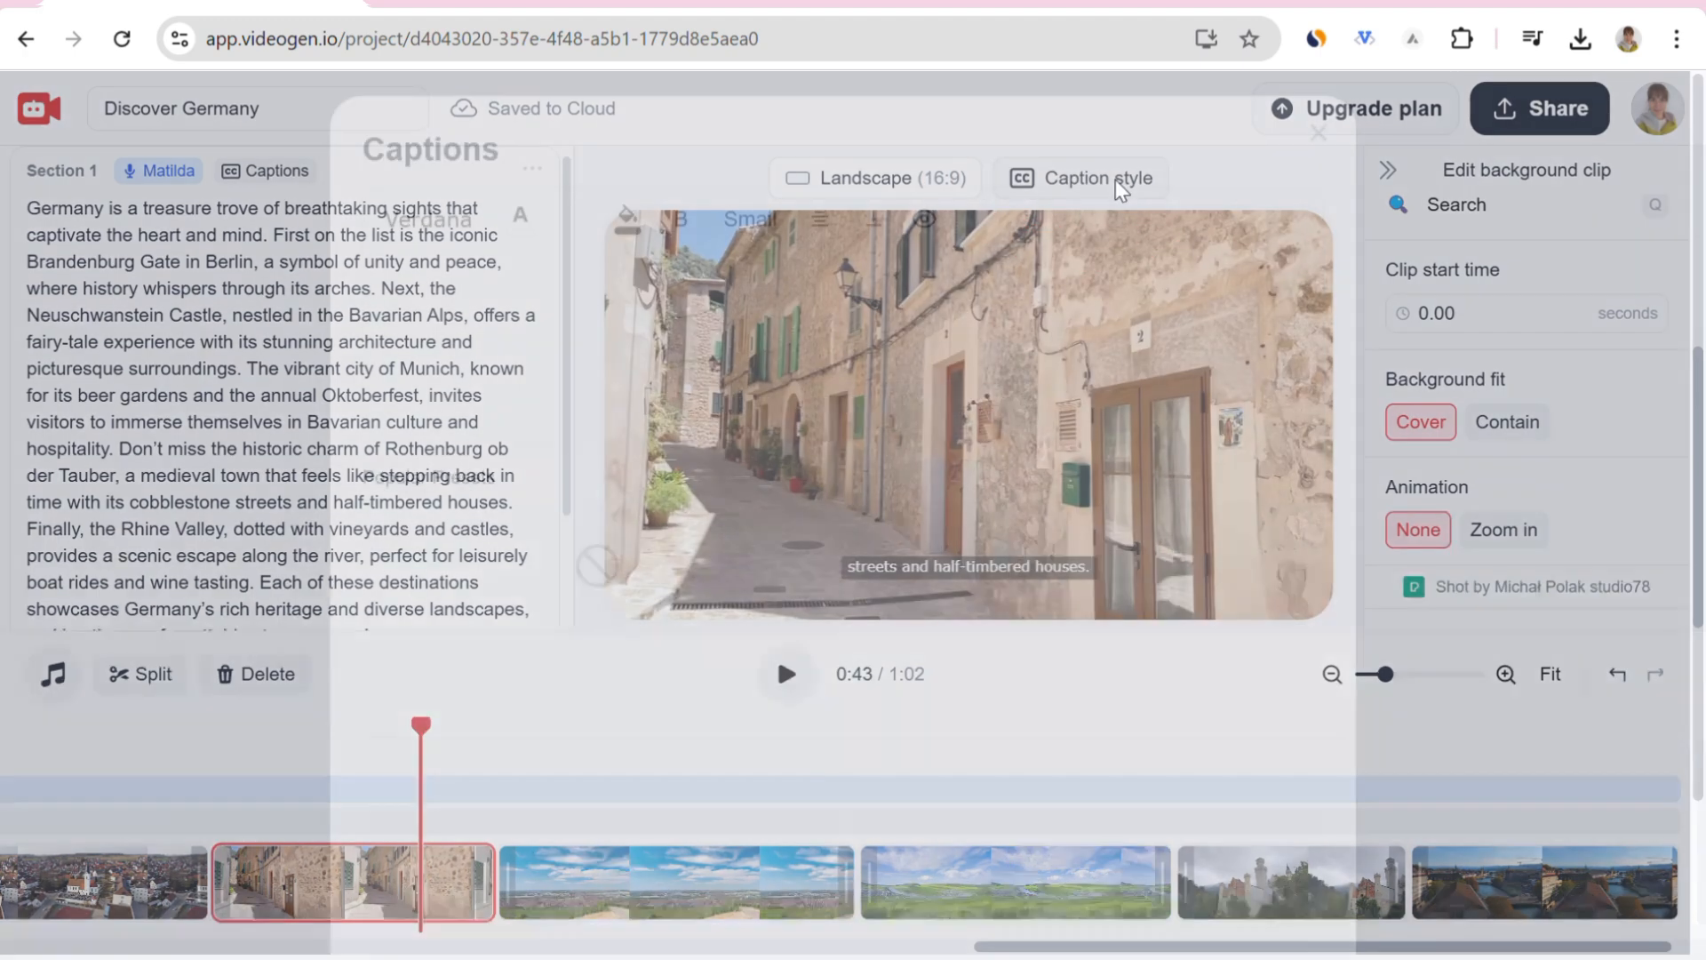
scroll(1146, 360, "down", 2)
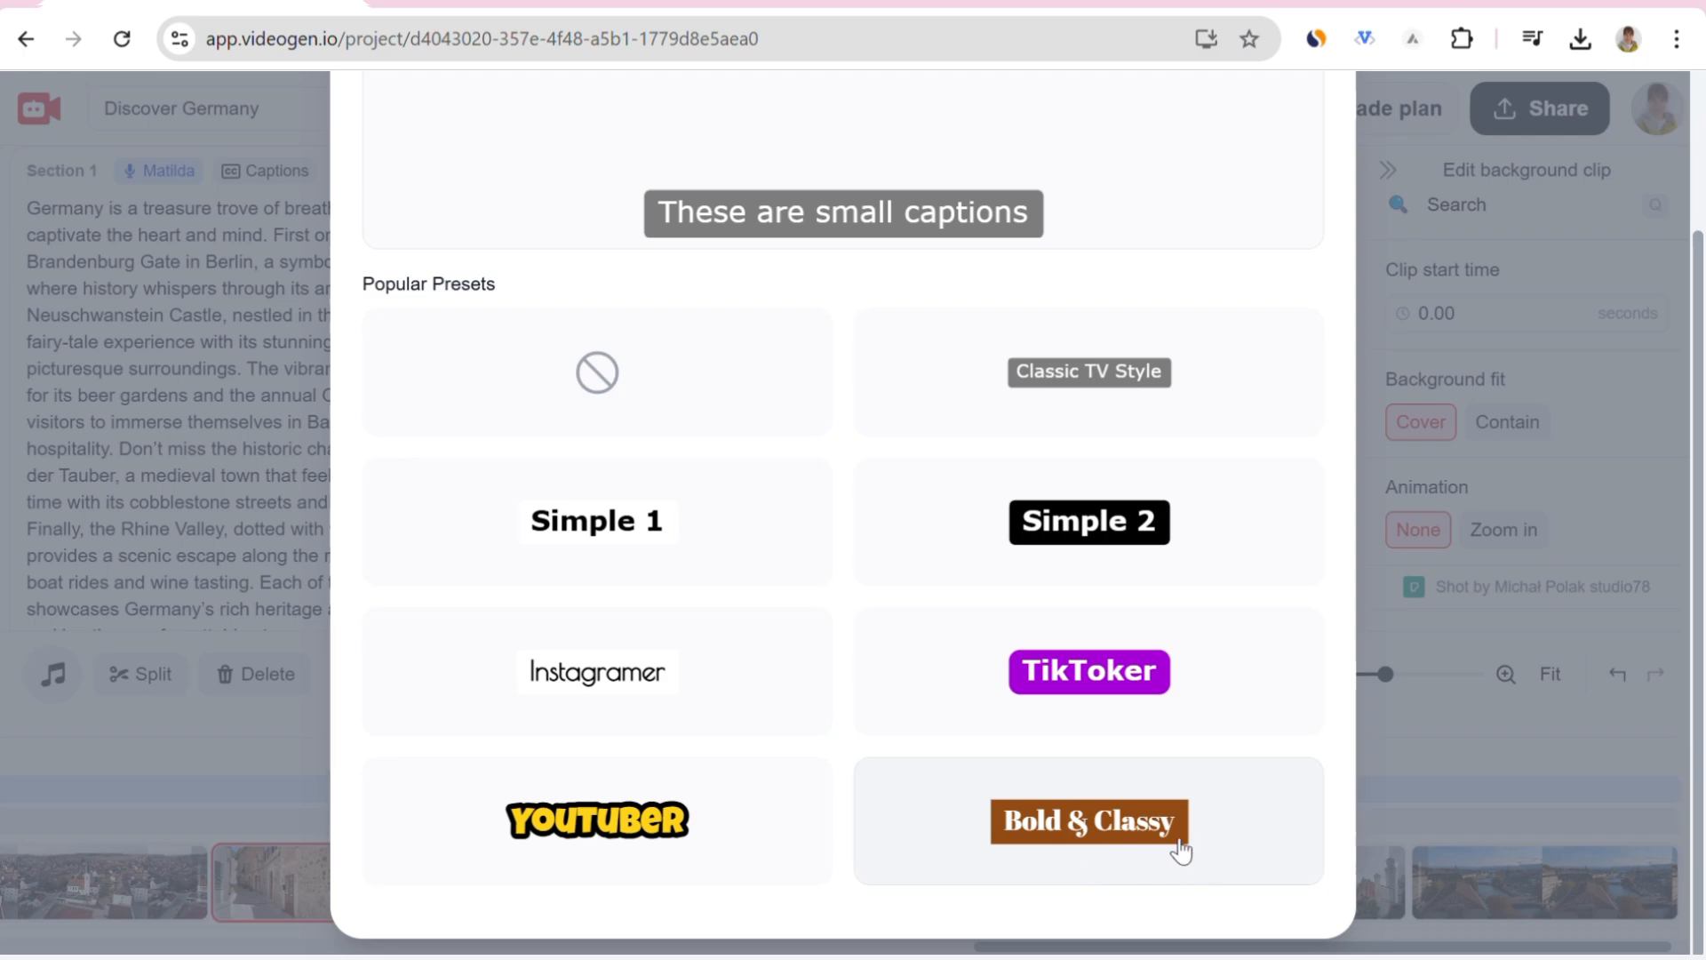
left_click(609, 687)
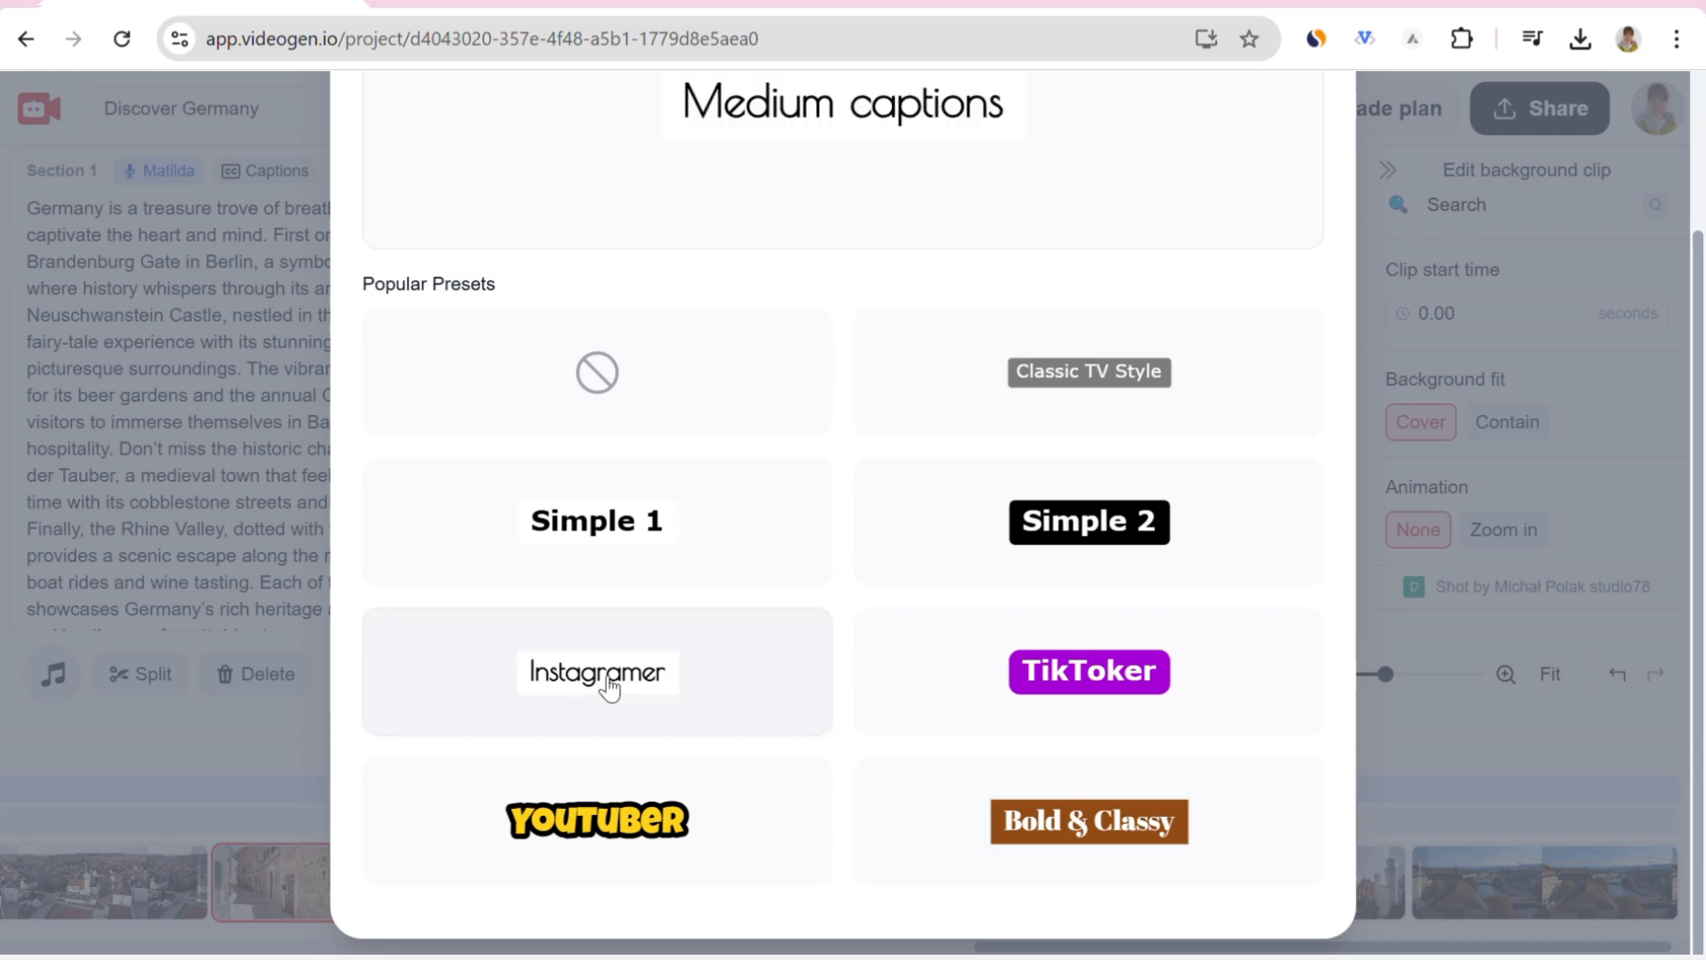
scroll(1248, 355, "up", 2)
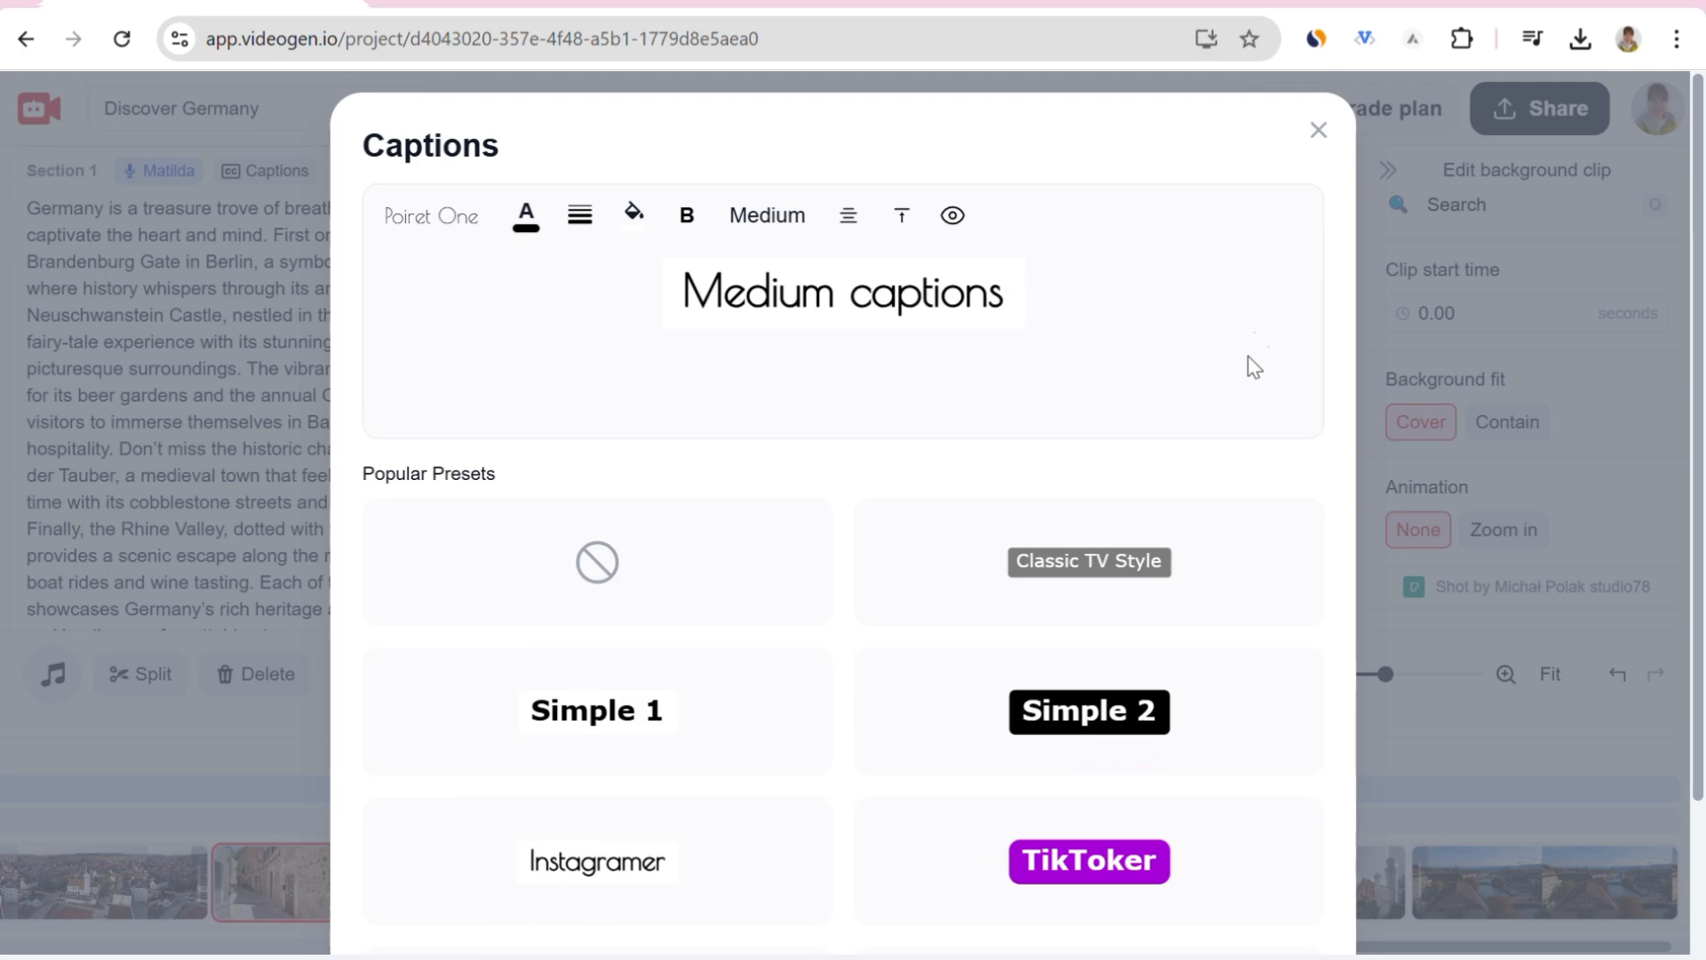
left_click(1319, 134)
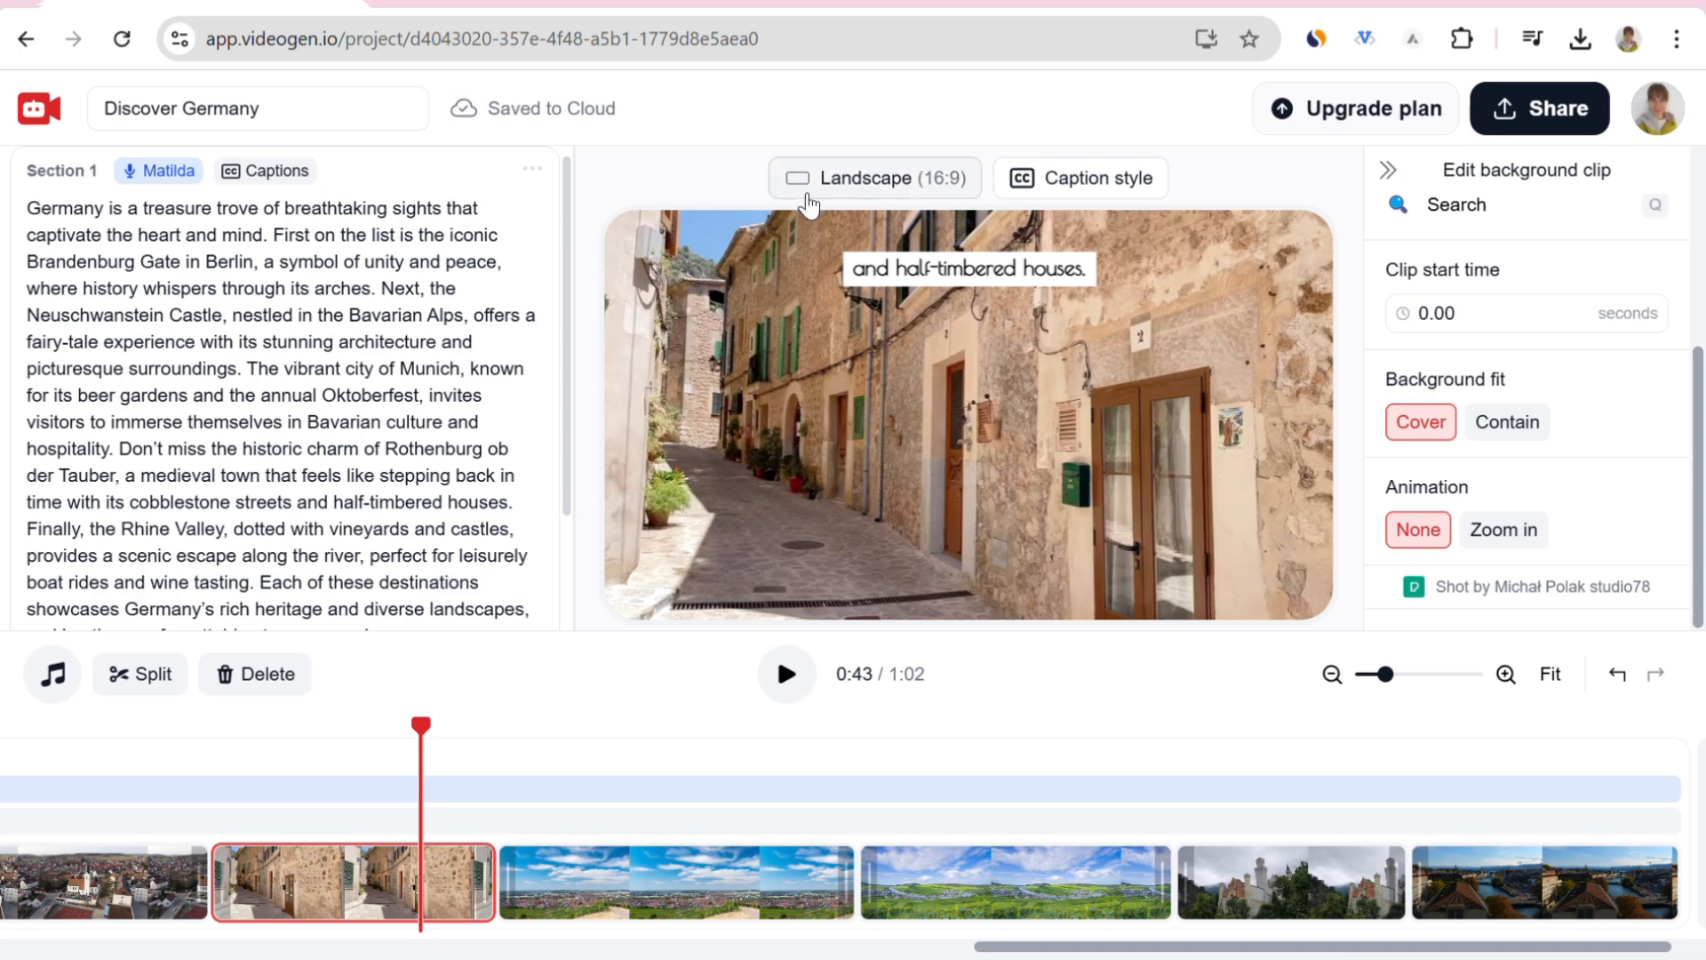
Change the video's aspect ratio to Portrait (9:16).
left_click(859, 188)
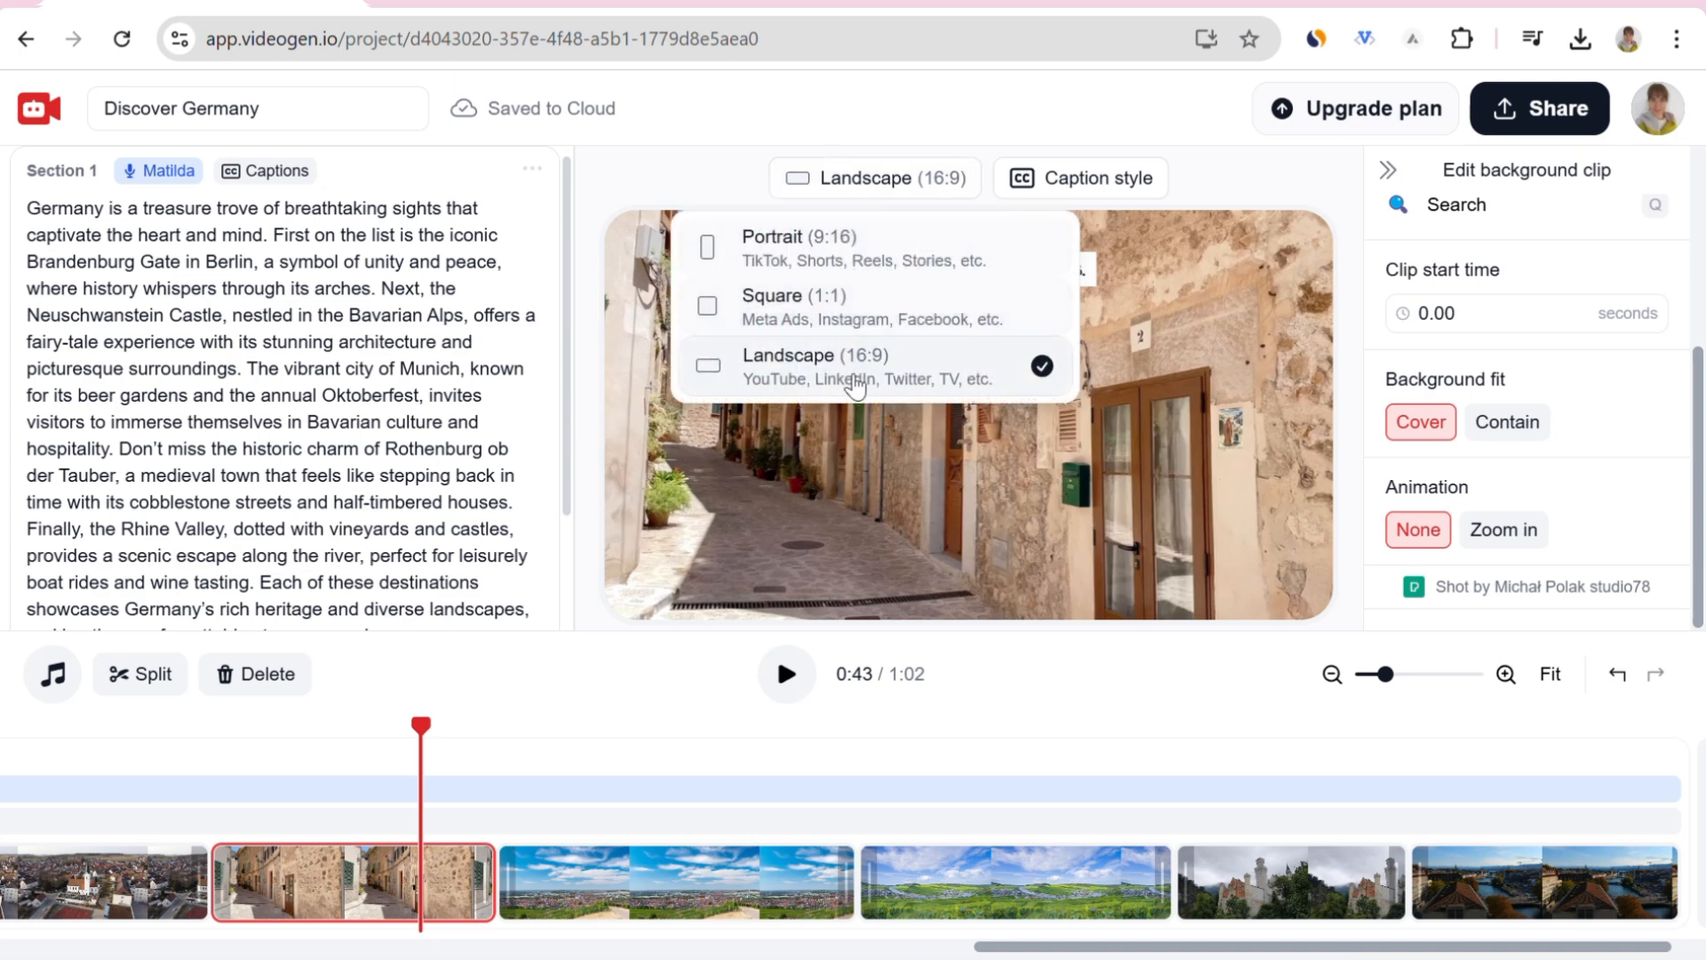
left_click(862, 249)
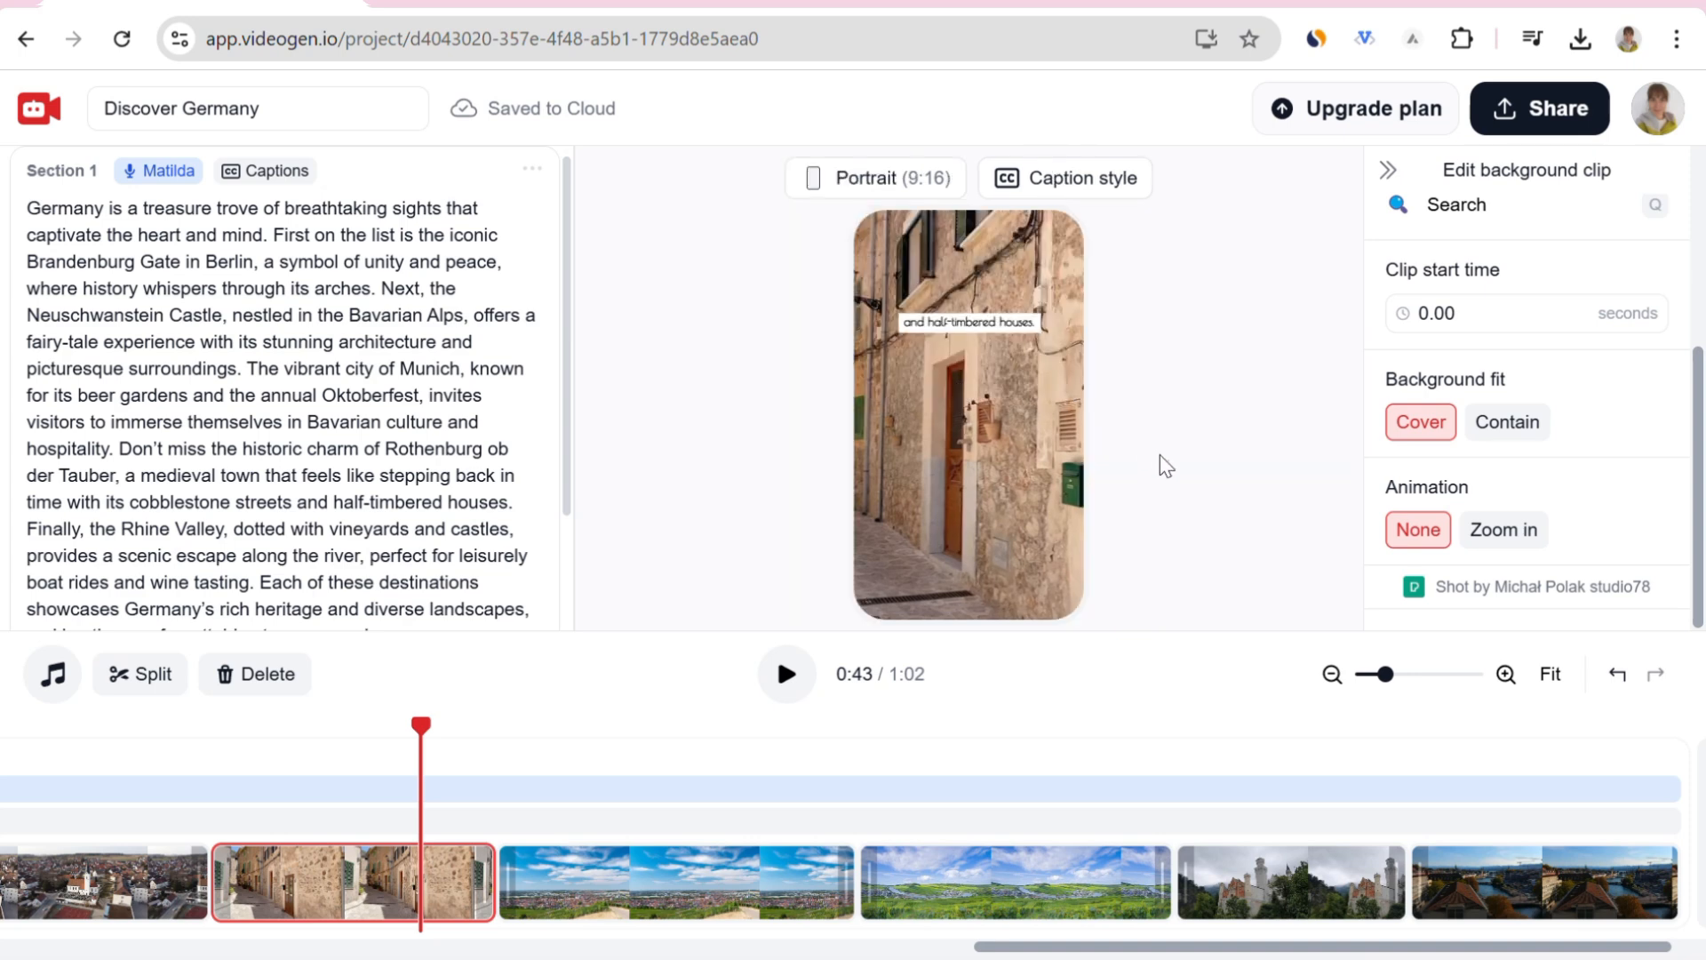
Add the copyright-free track Calm Reflections from the Calm category as the video's background music.
left_click(52, 678)
scroll(666, 738, "down", 1)
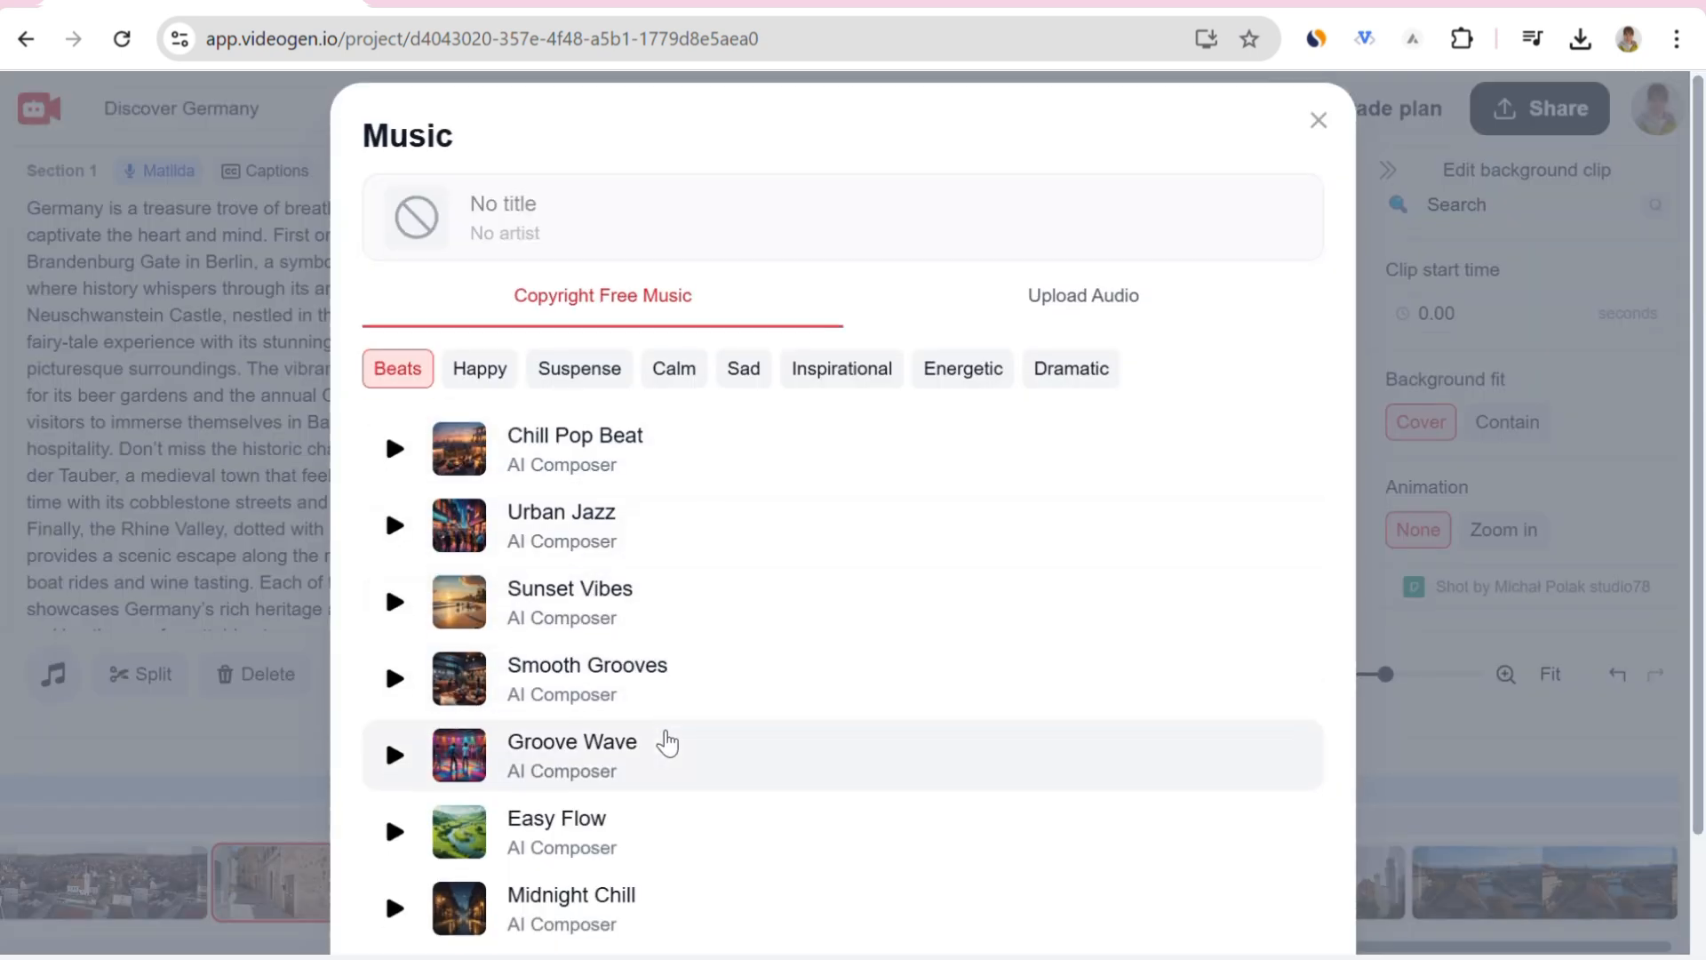
scroll(667, 743, "down", 1)
left_click(672, 247)
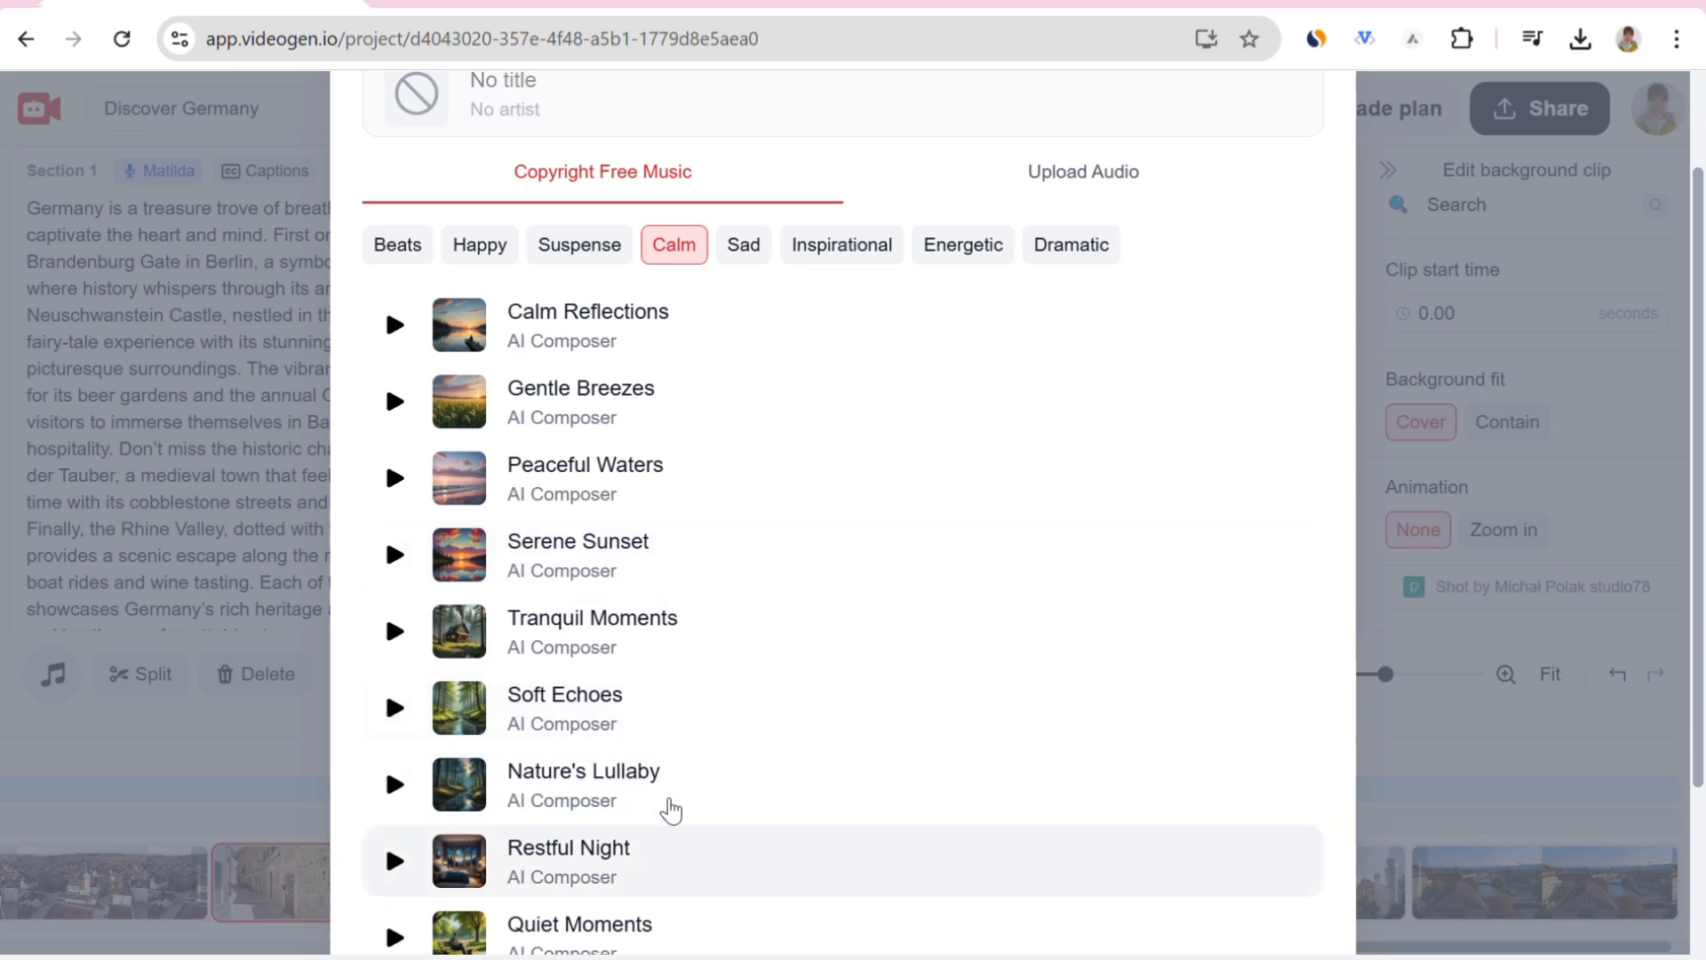
left_click(686, 349)
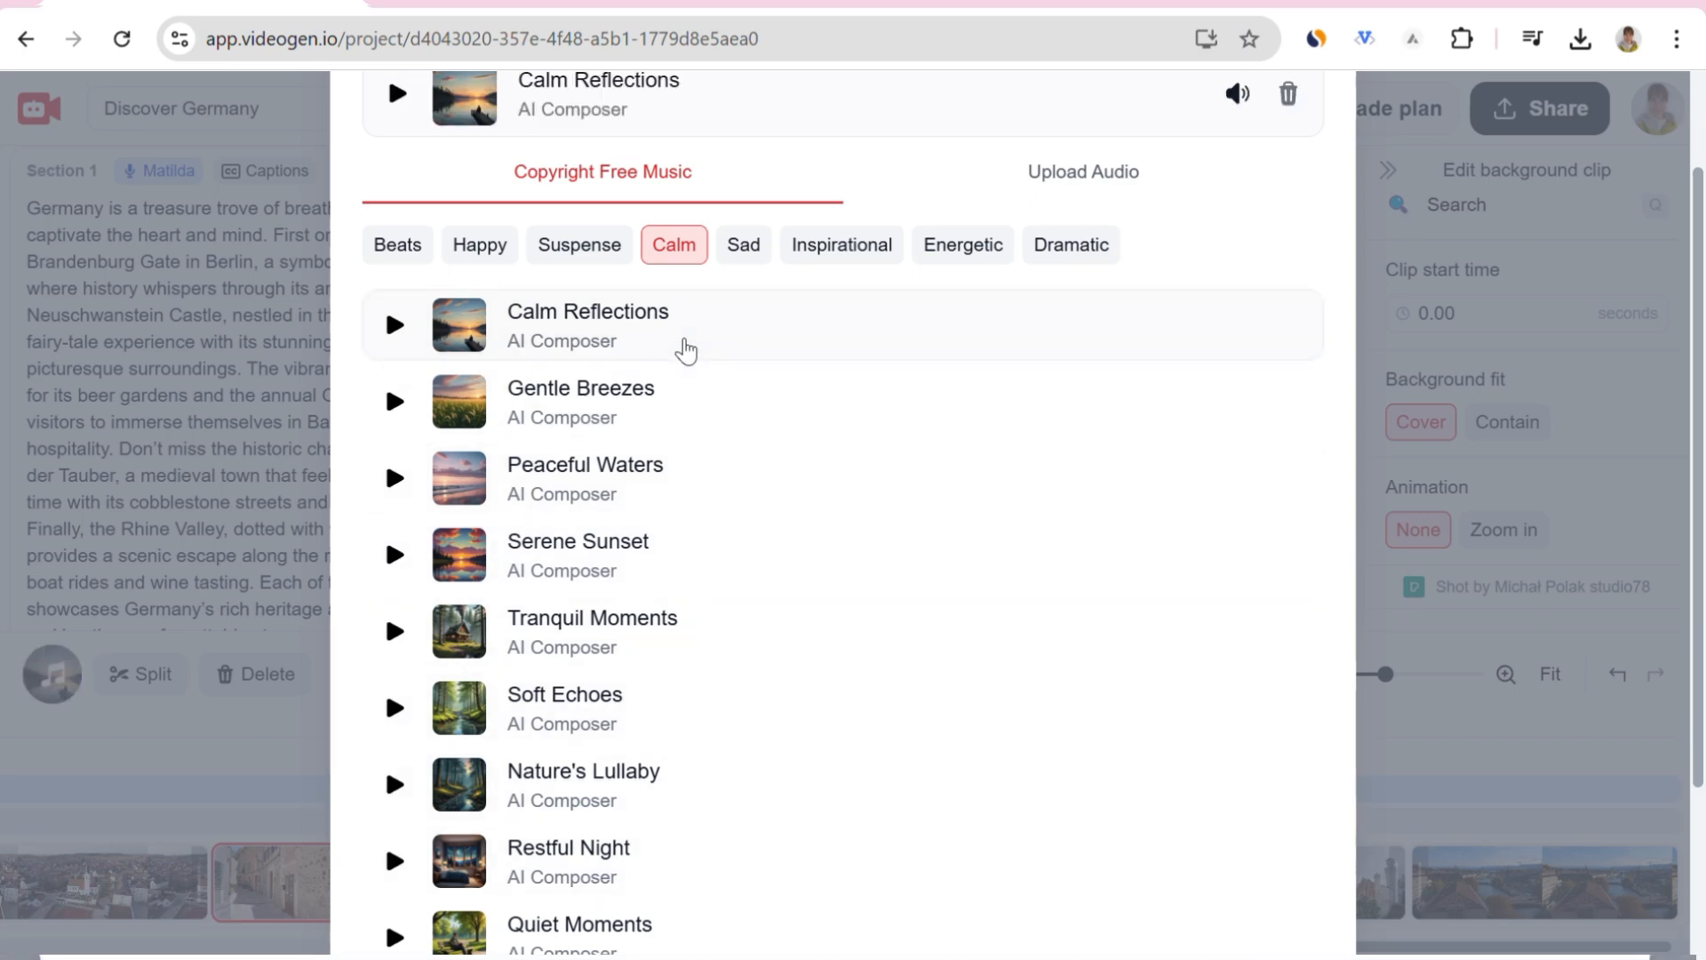
scroll(1318, 142, "up", 1)
left_click(1319, 131)
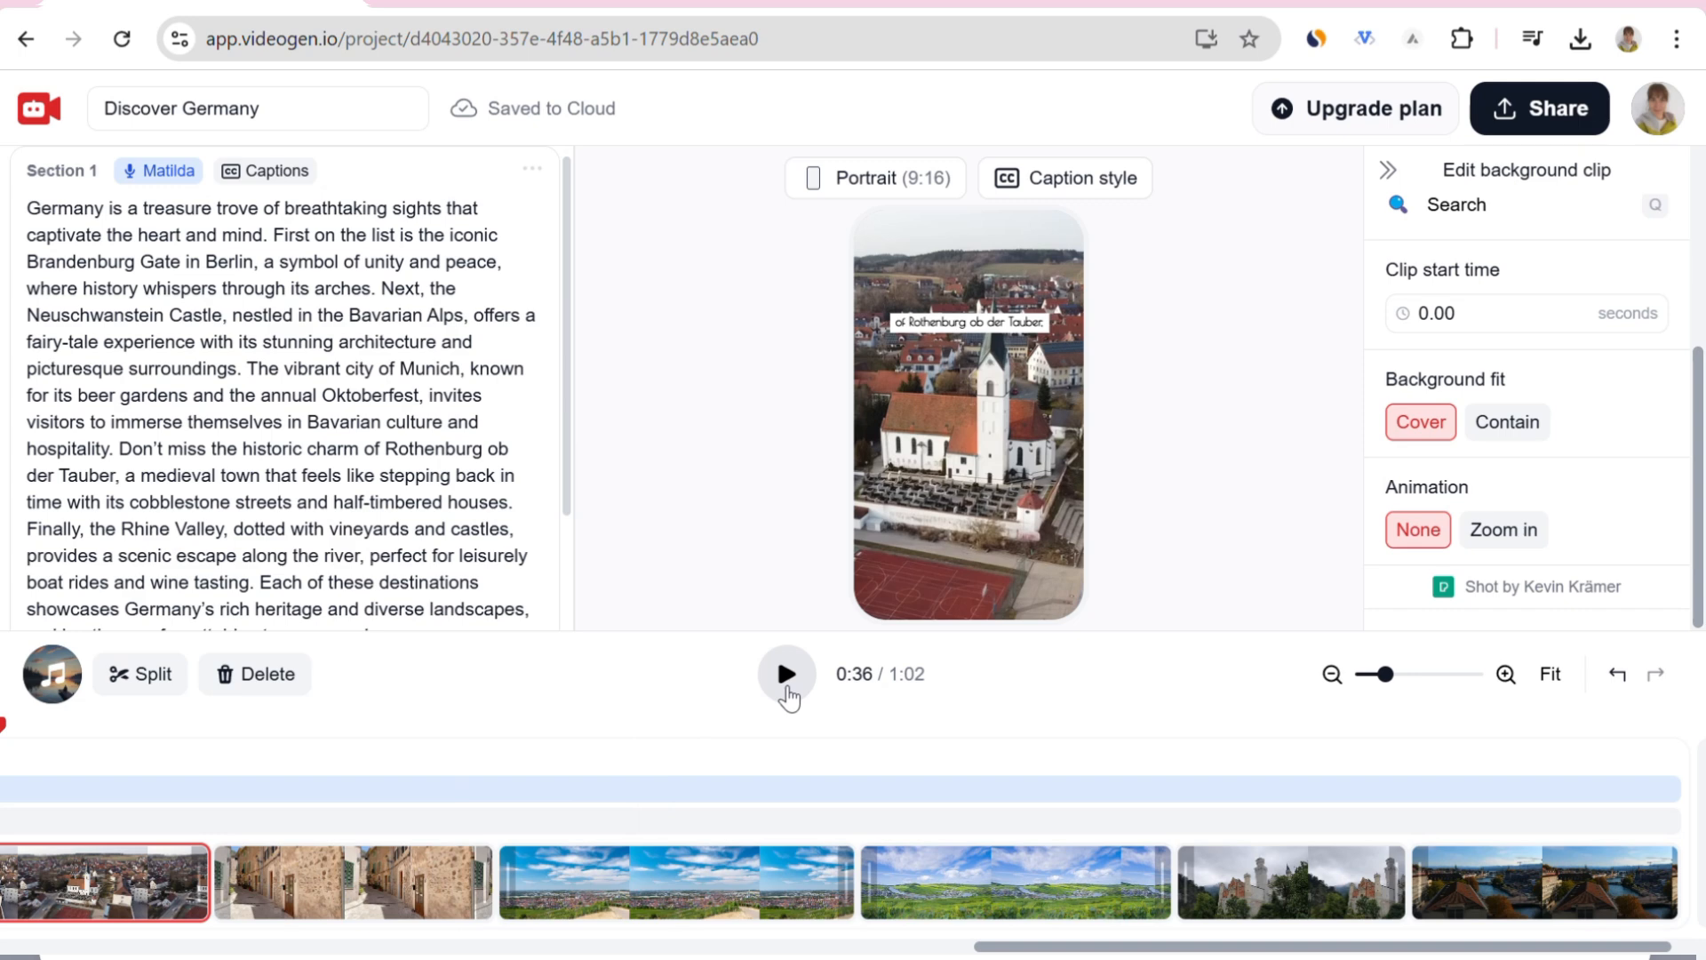
Play the edited video from the Rothenburg ob der Tauber clip to its end, and open the sharing options.
left_click(787, 689)
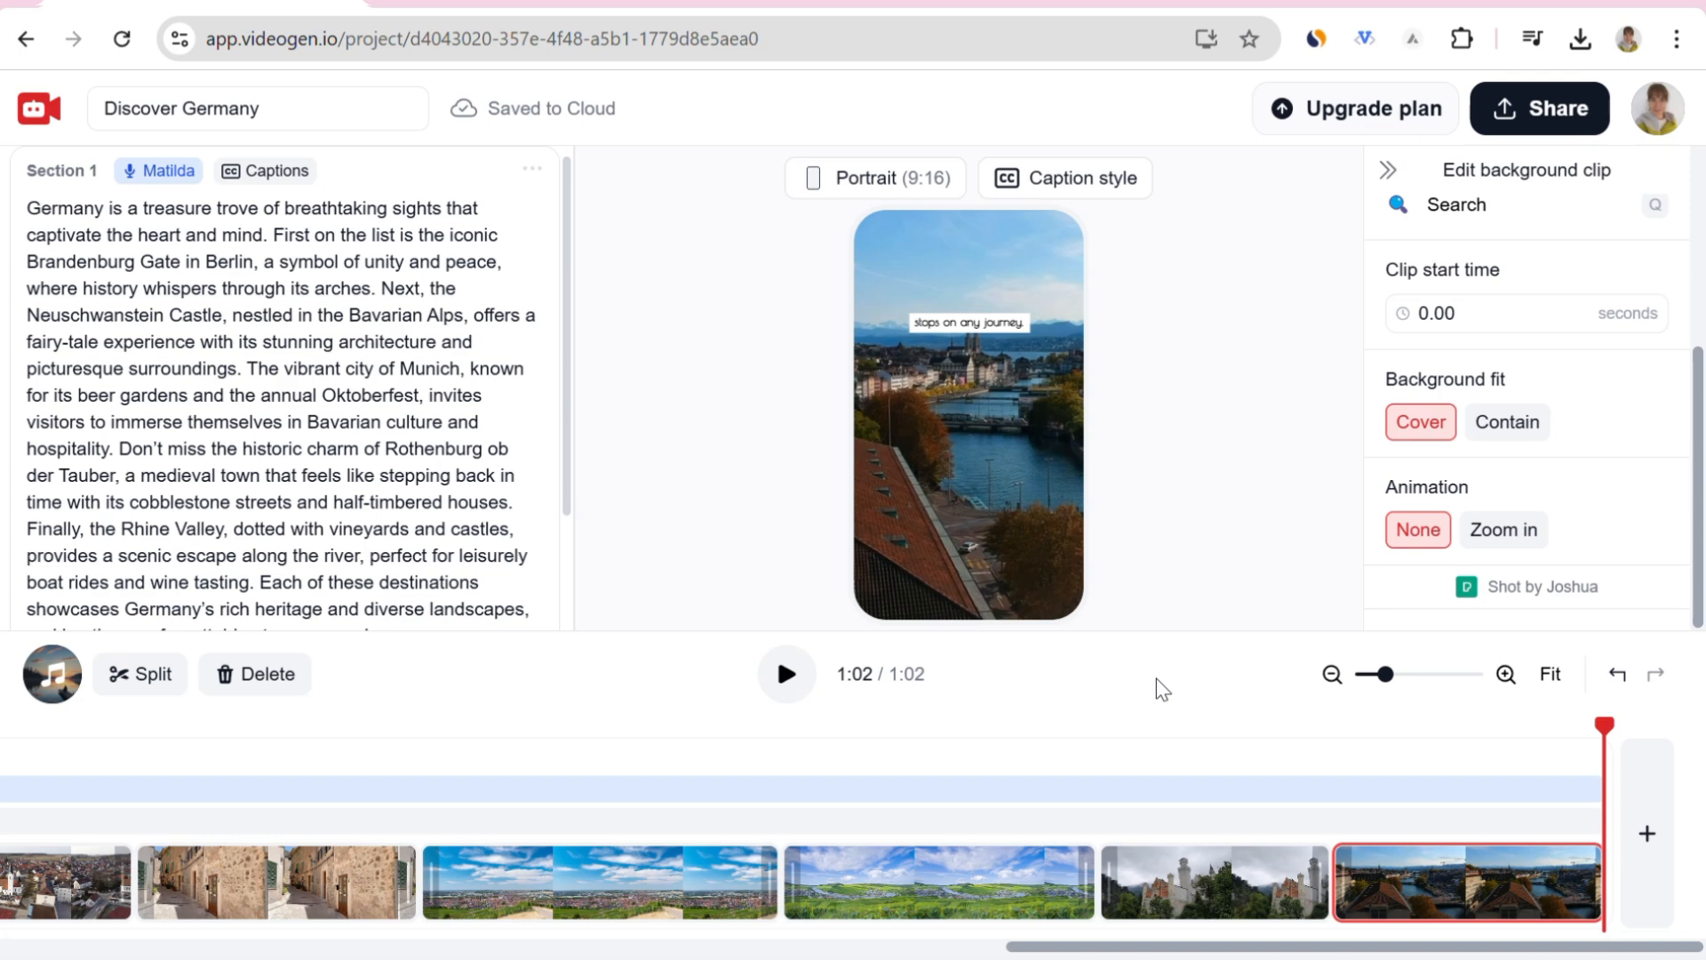
left_click(1562, 122)
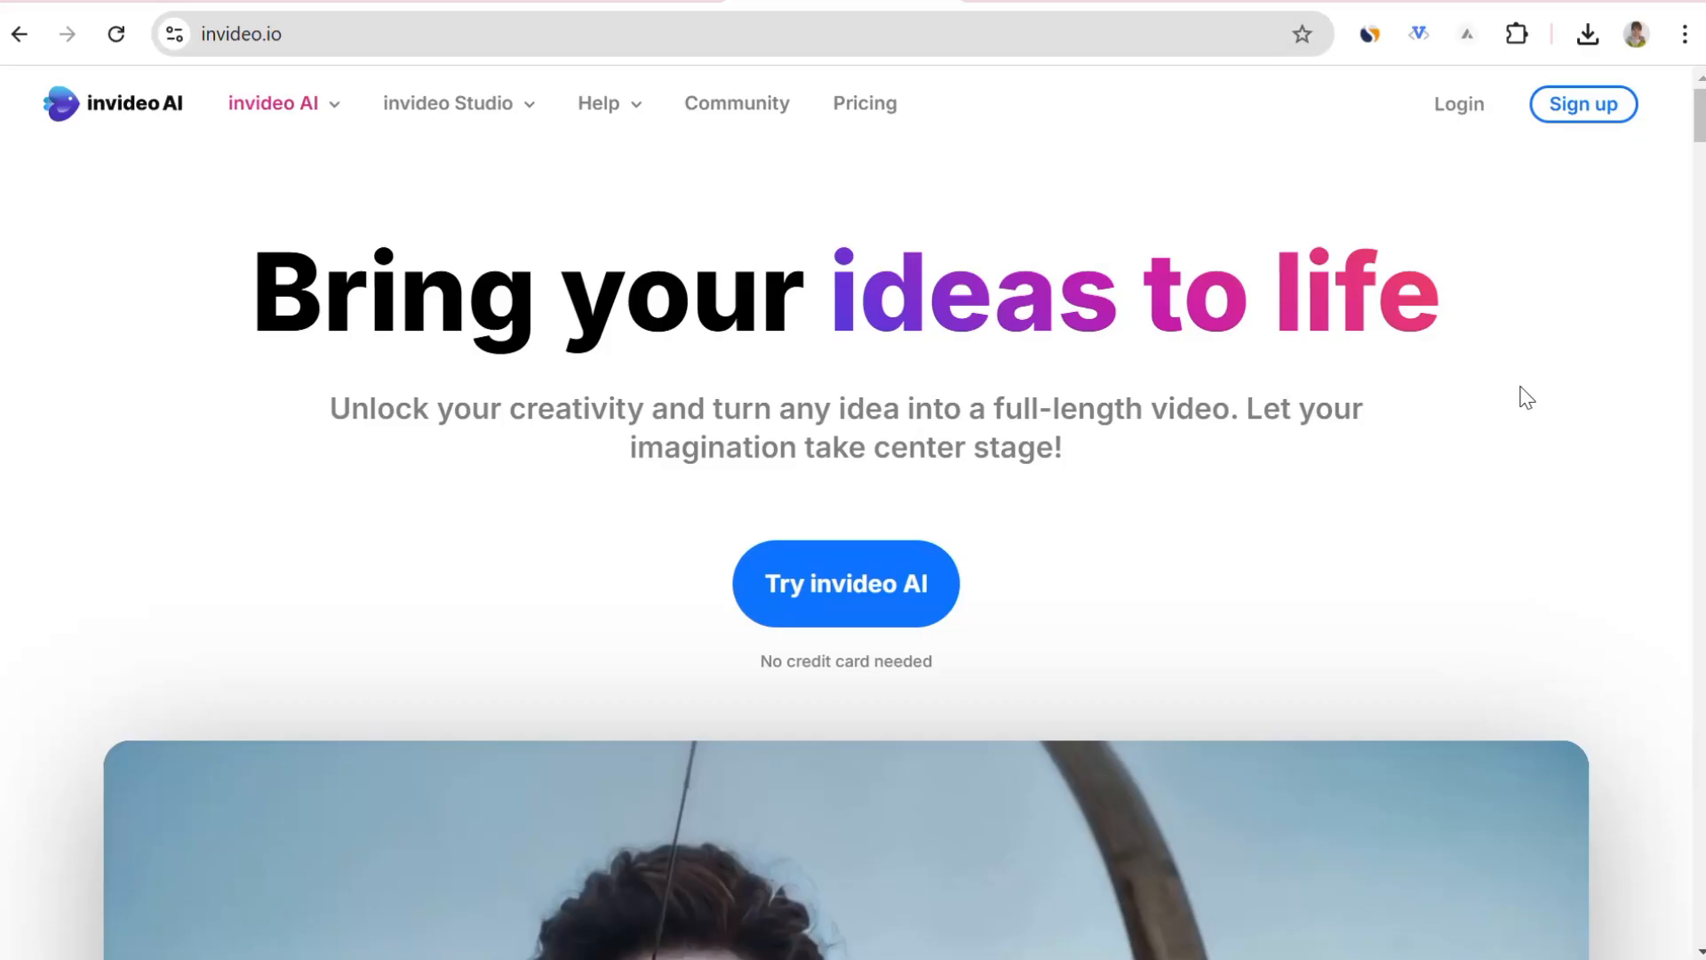
Look through the invideo AI homepage down to the sample videos under "Create videos that shine".
scroll(1521, 394, "down", 2)
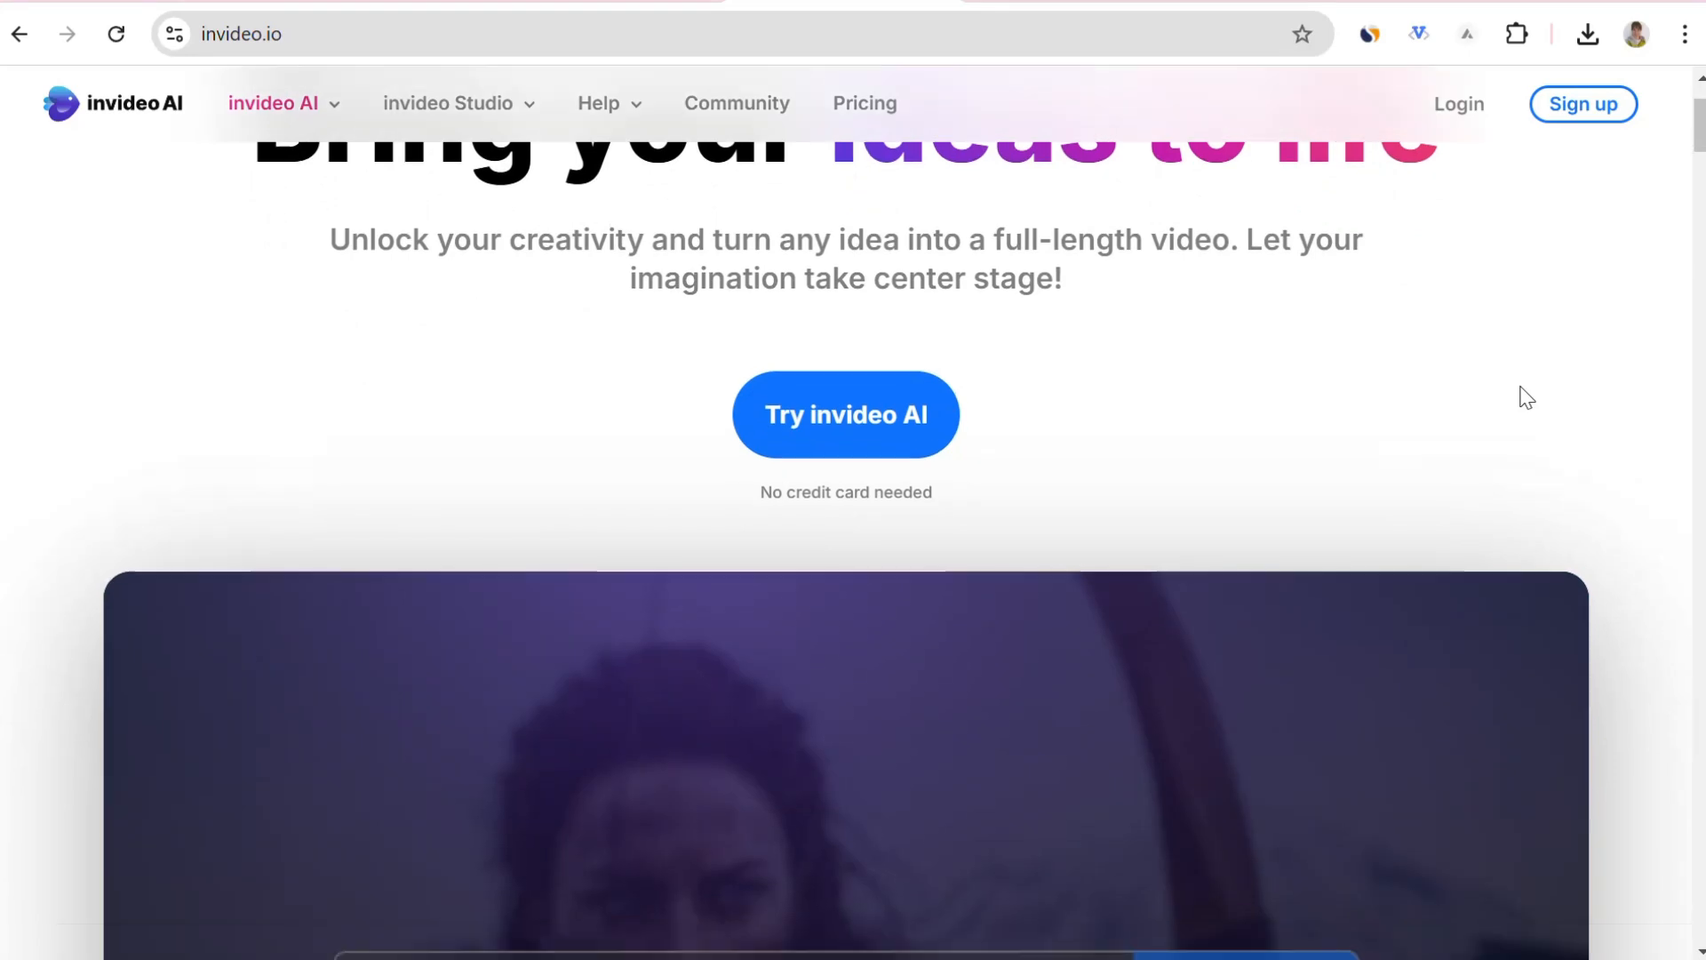
scroll(1526, 397, "down", 3)
scroll(1526, 397, "down", 2)
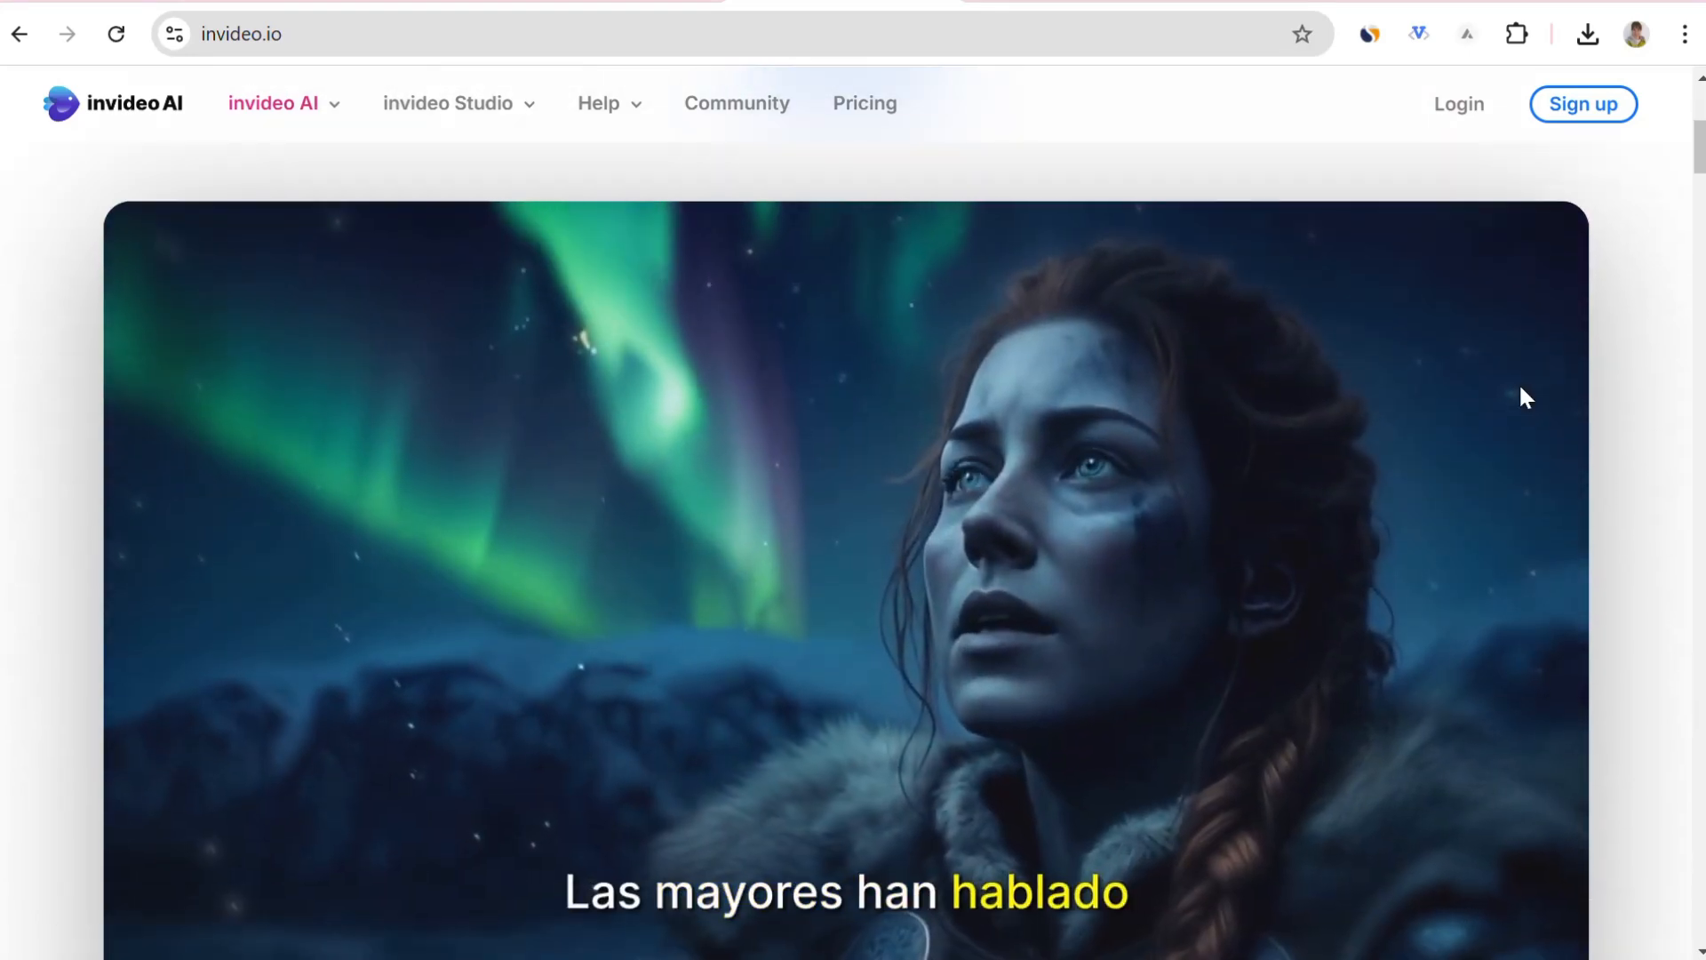
scroll(1527, 398, "down", 8)
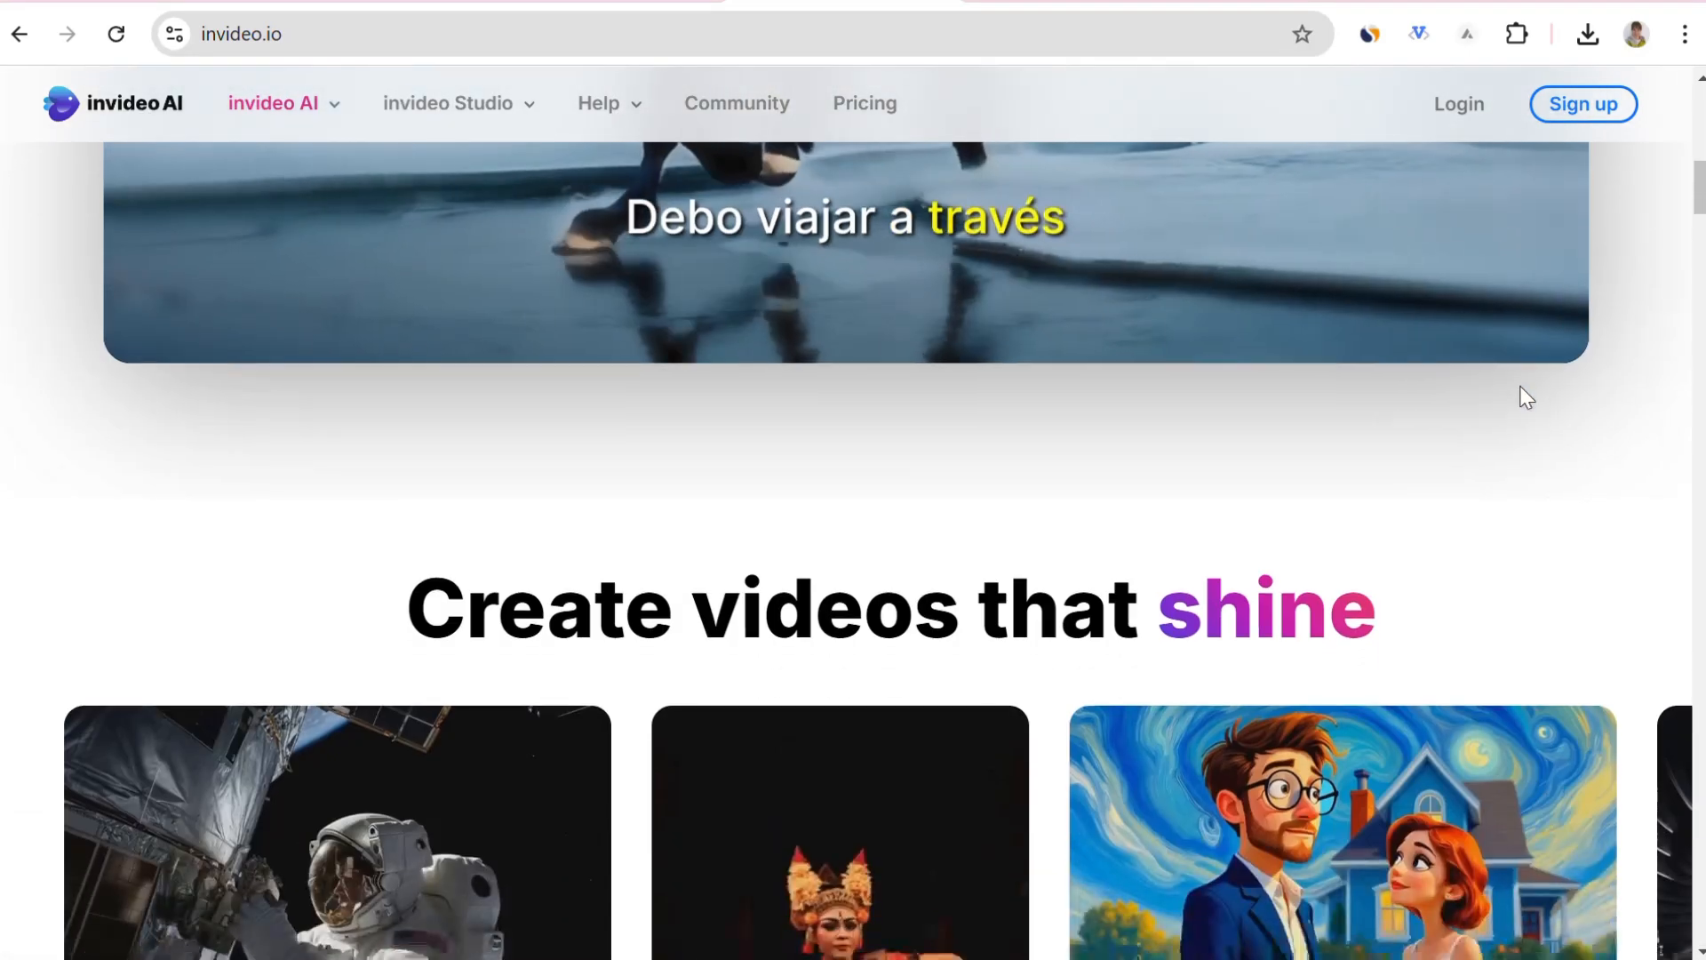
scroll(1521, 391, "down", 6)
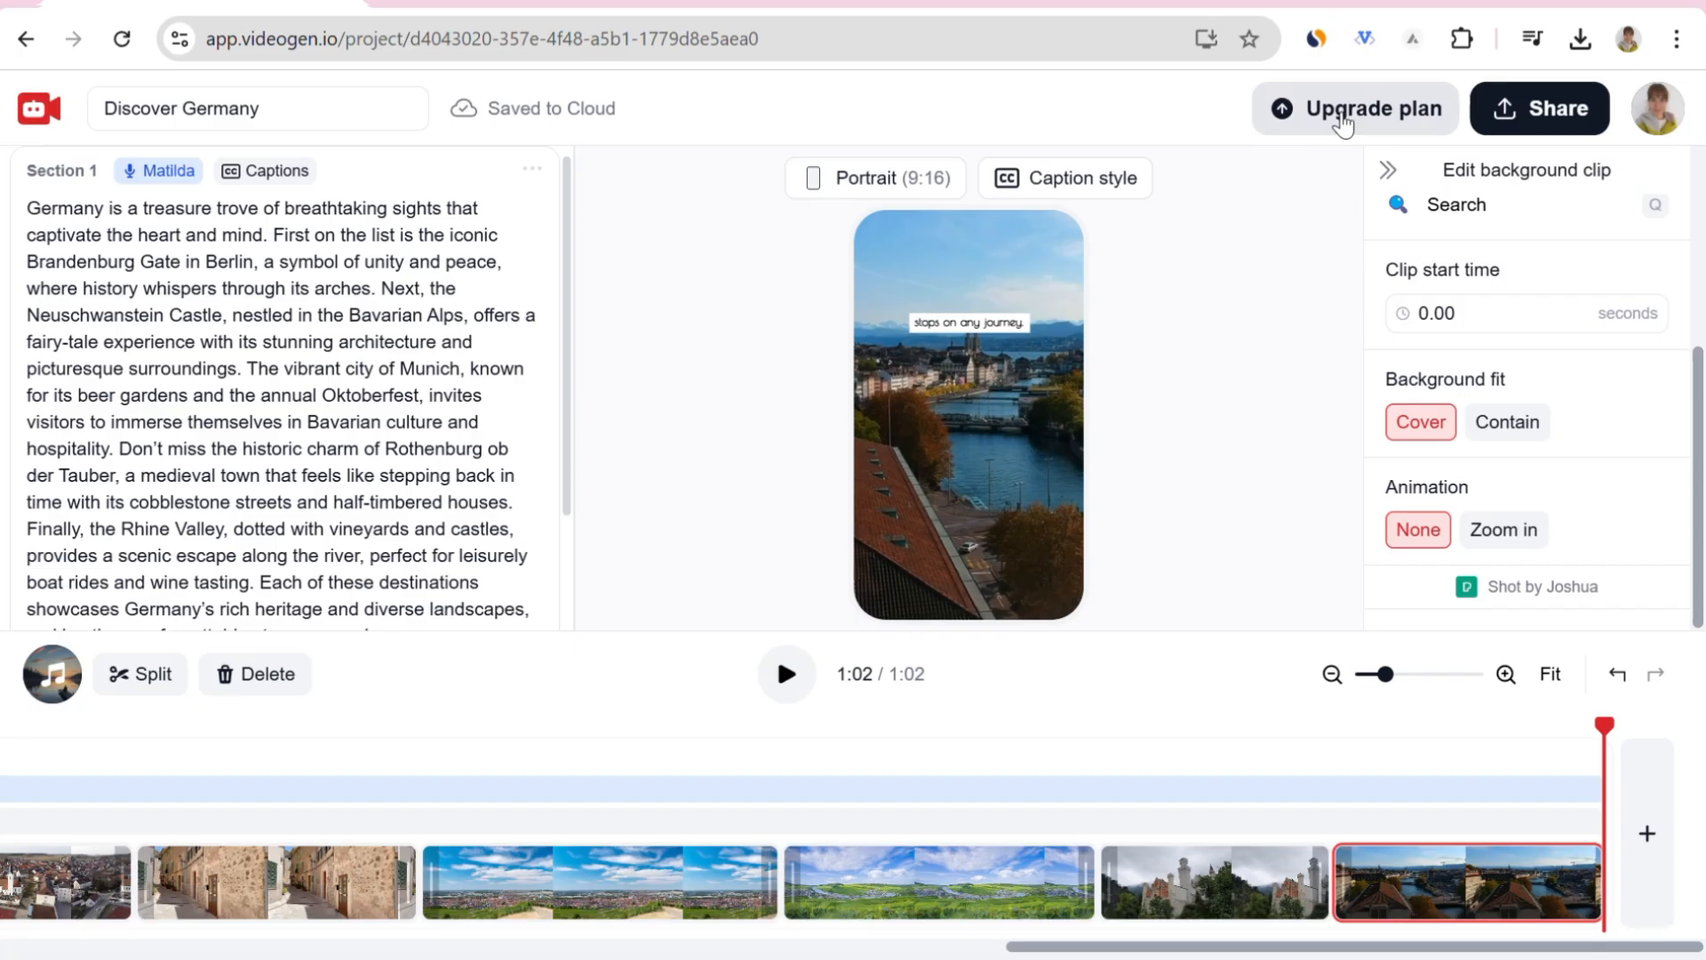
Review VideoGen's monthly prices and features for the Pro, Business and Enterprise plans, and return to the project.
left_click(1343, 125)
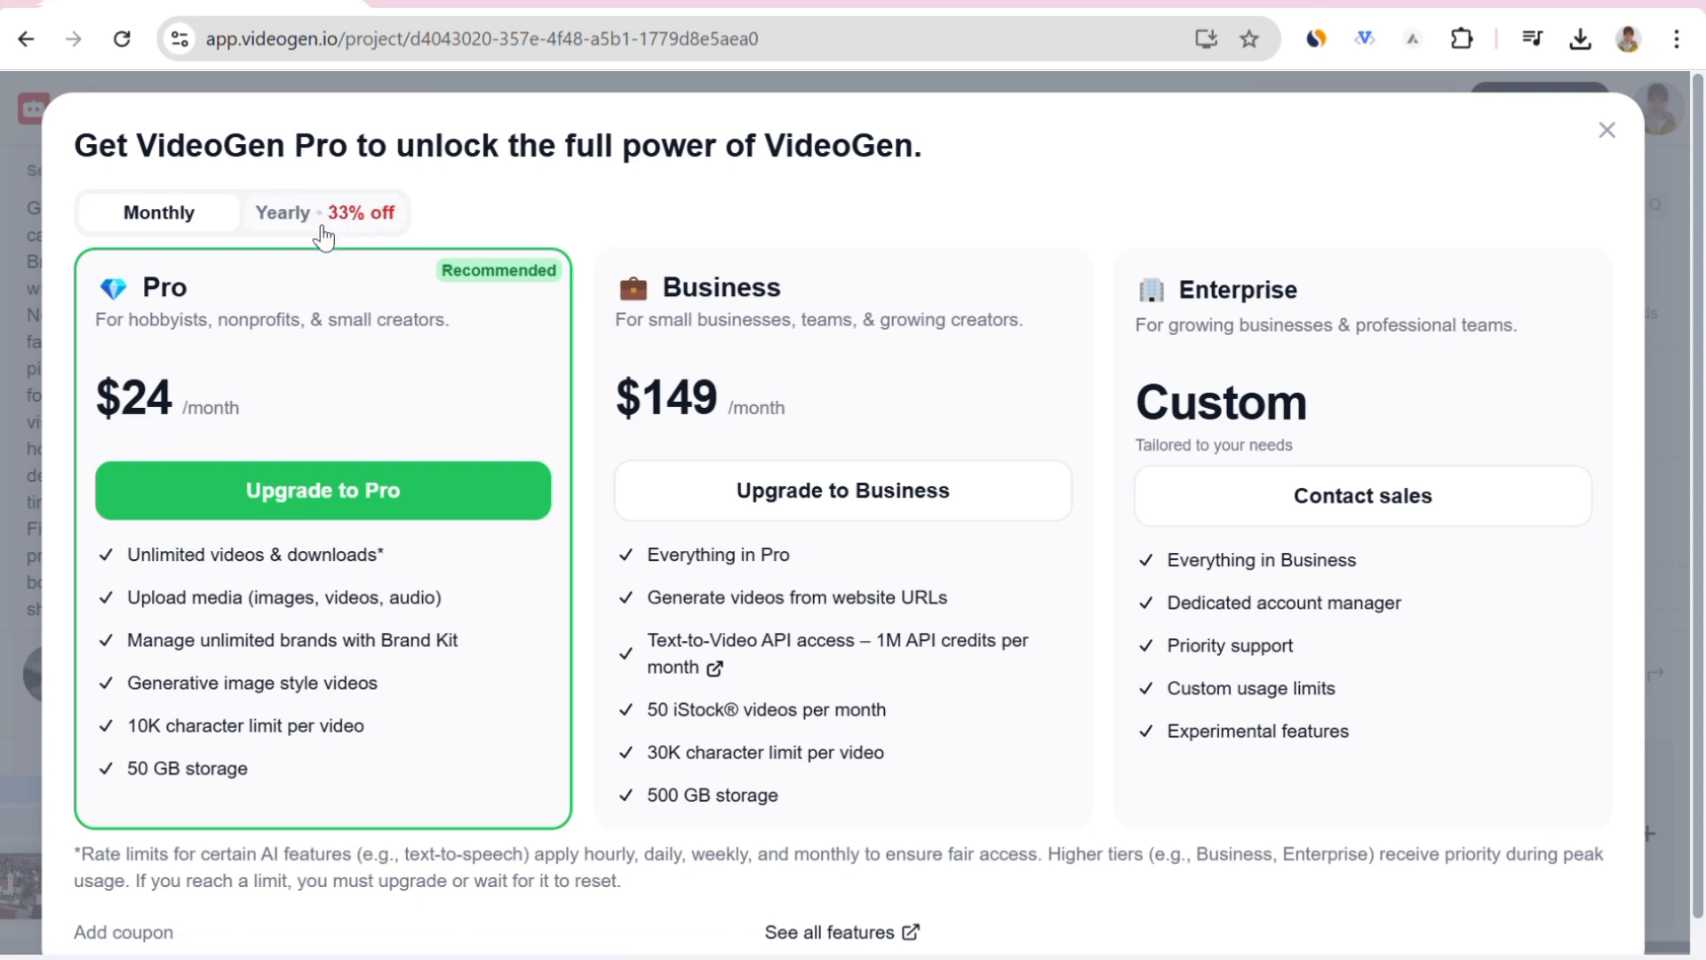
left_click(1607, 130)
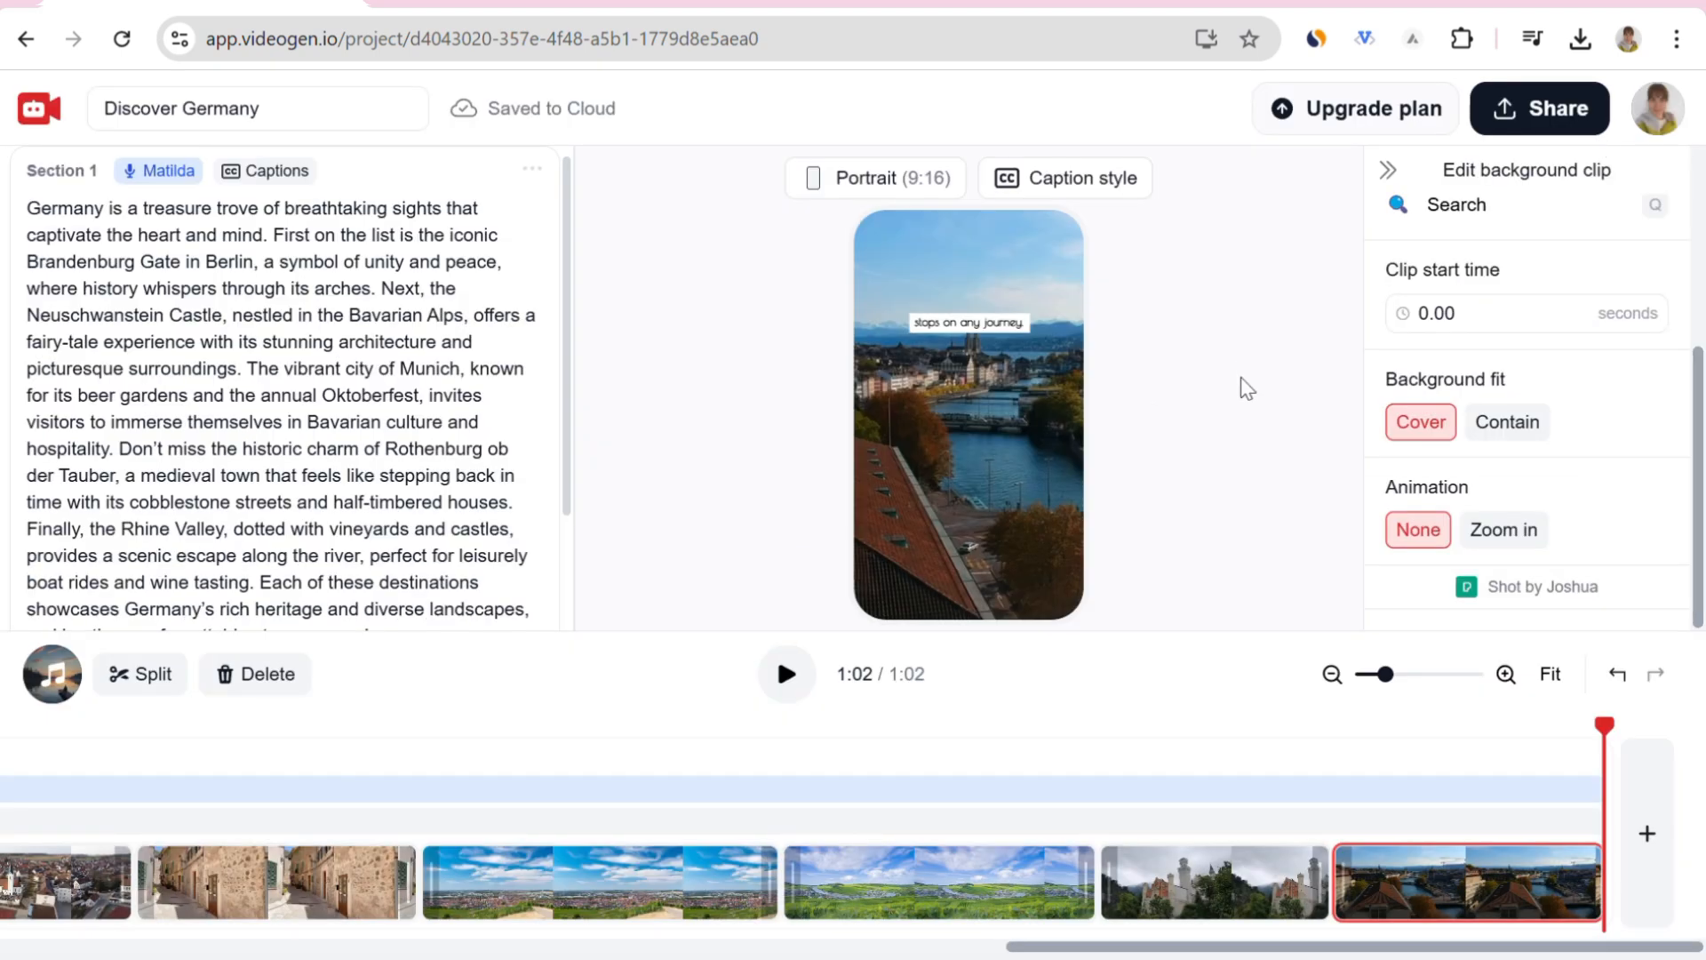